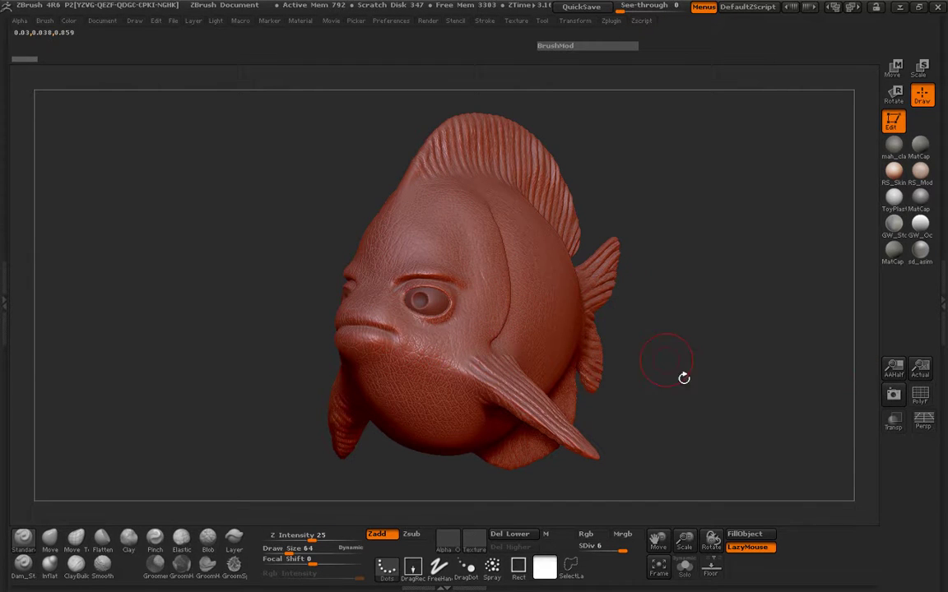
left_click_drag(720, 345, 721, 349)
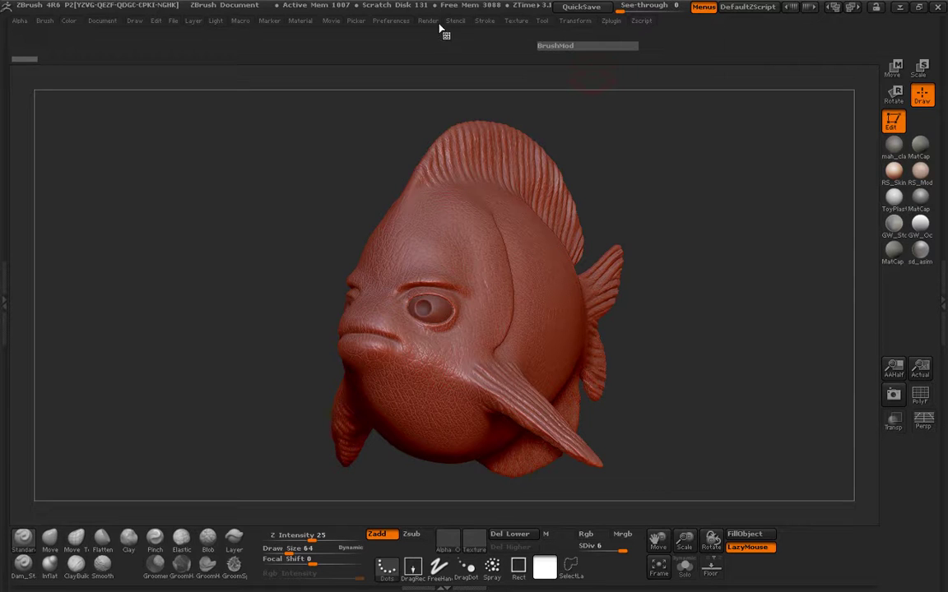
left_click(398, 23)
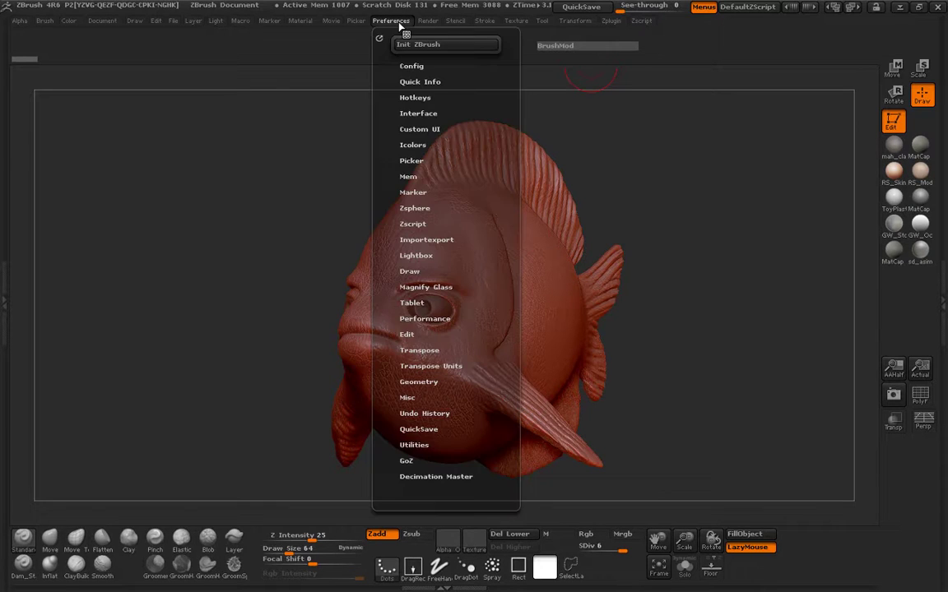
left_click(411, 68)
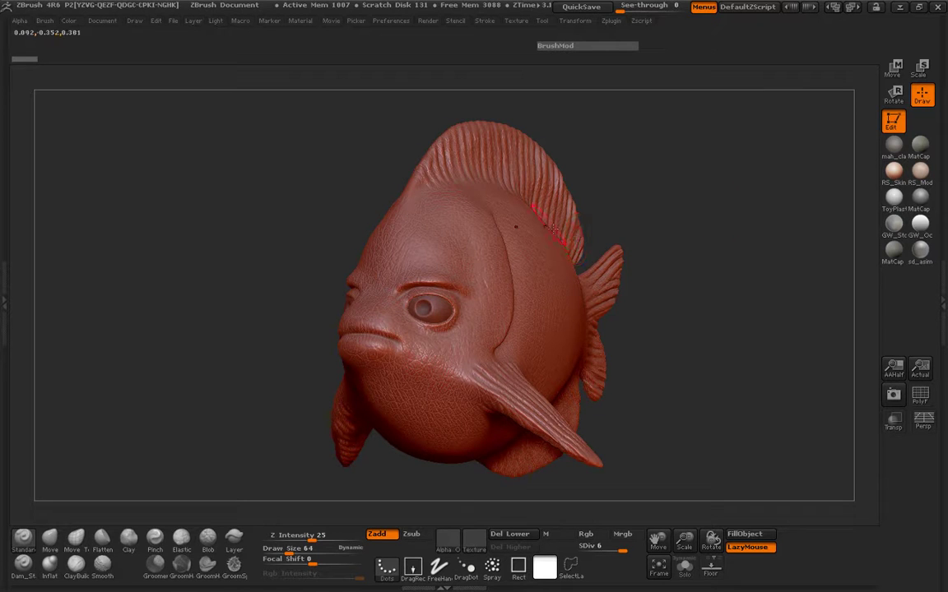
Step: Assign the BasicMaterial2 standard material to the fish
left_click(895, 146)
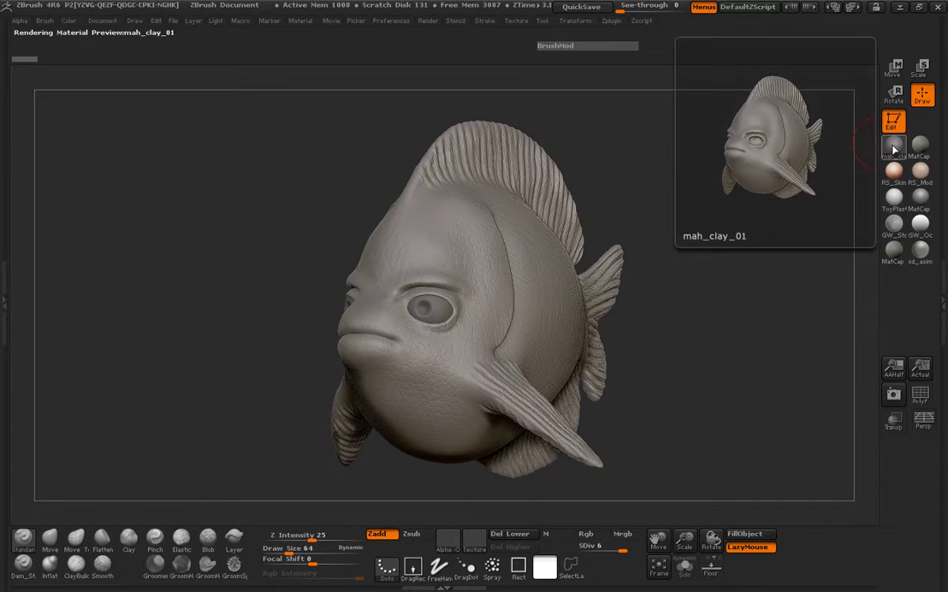
left_click(897, 151)
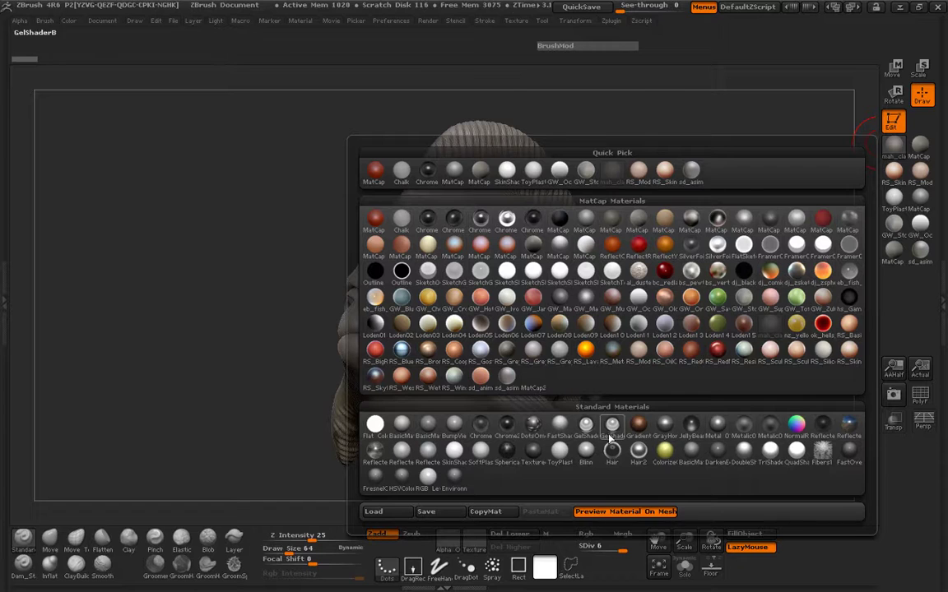
left_click(430, 426)
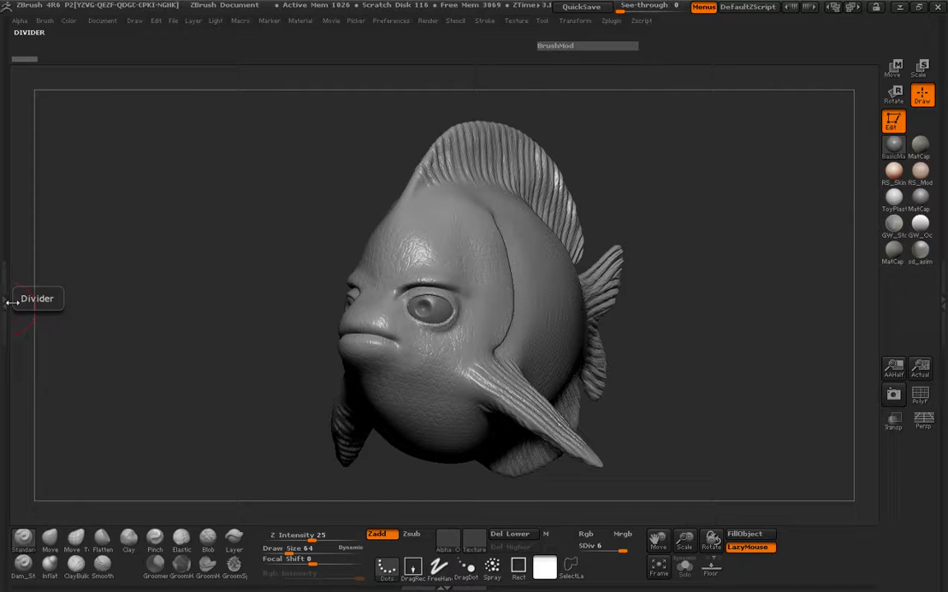
Step: Expand both side trays and dock the Render palette in the empty one
left_click(10, 303)
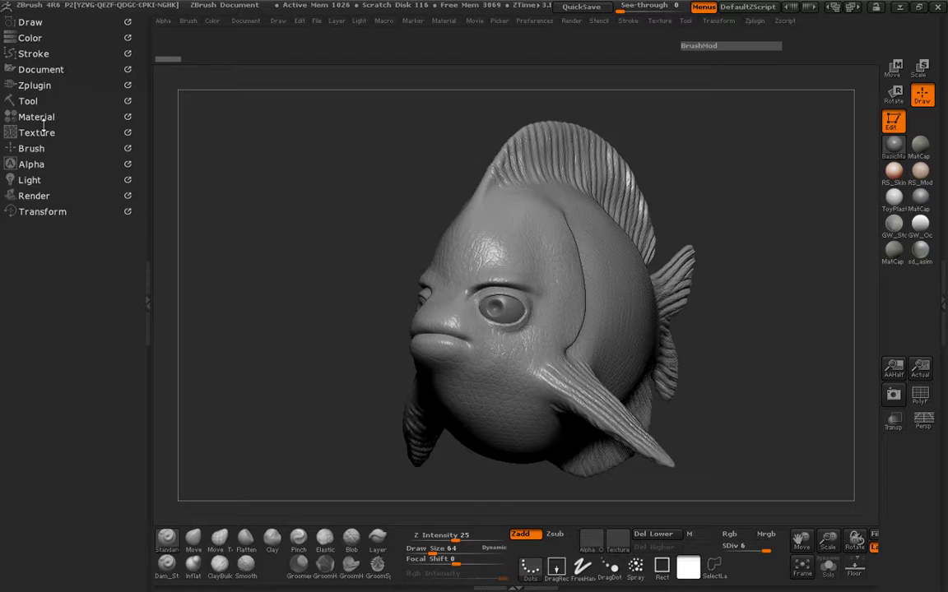
left_click(942, 282)
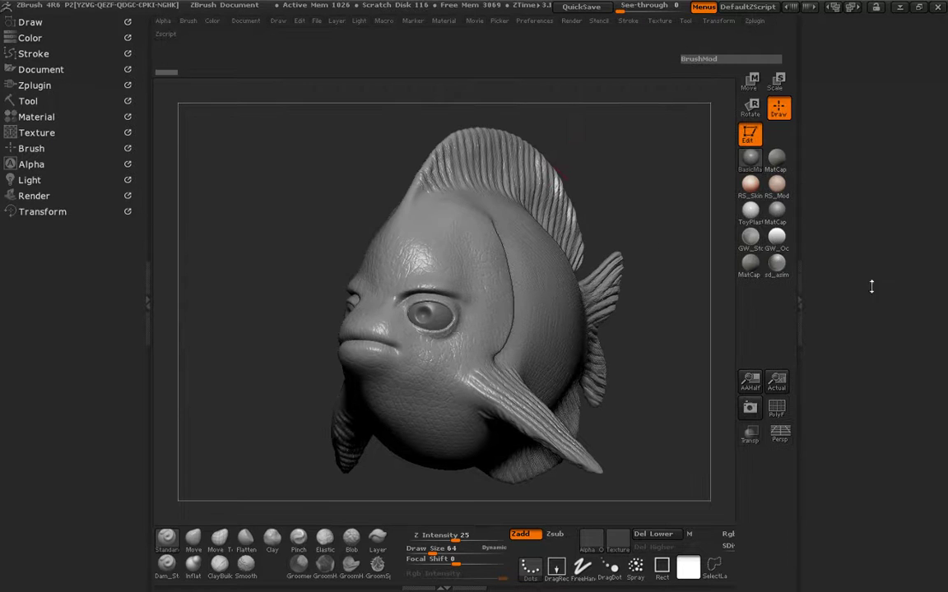
left_click(570, 21)
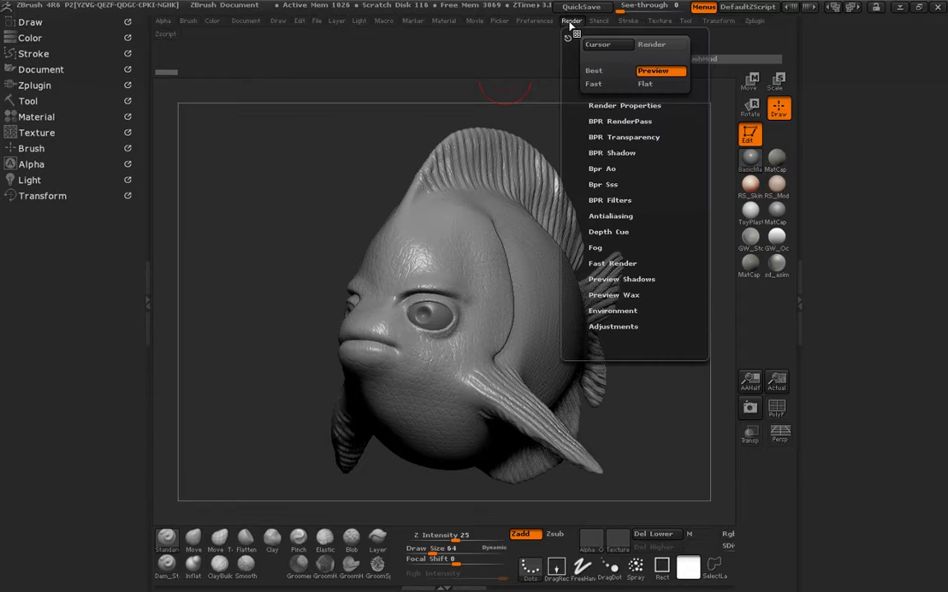
left_click_drag(574, 69, 735, 67)
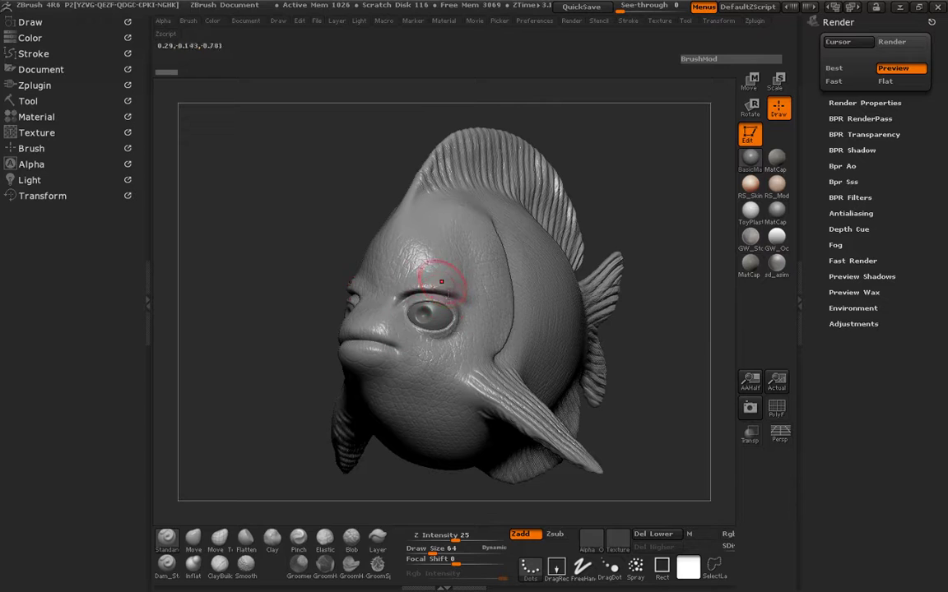
Step: Open the modifiers of BasicMaterial2 and reset its specular curve
left_click(39, 122)
left_click_drag(100, 344, 101, 307)
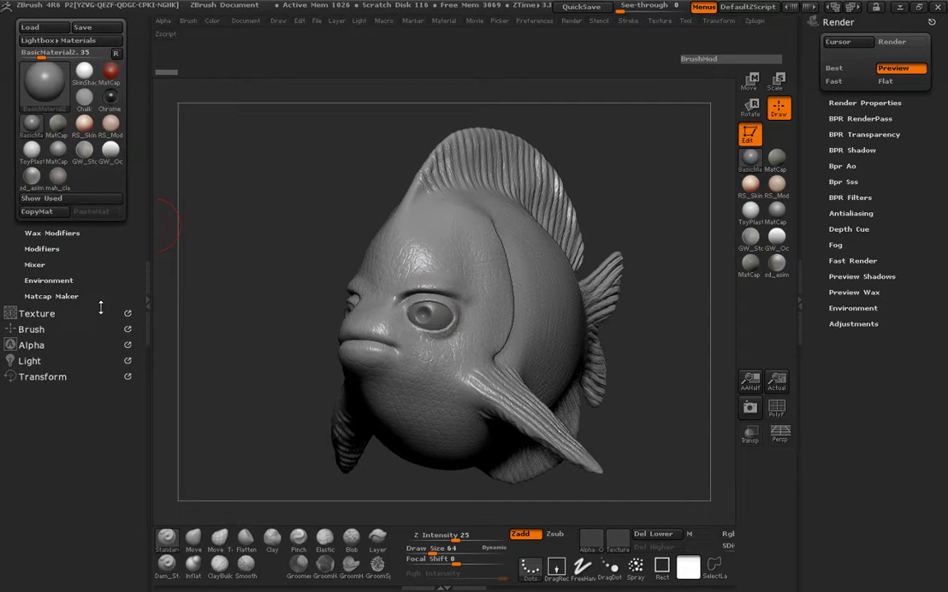
left_click(45, 251)
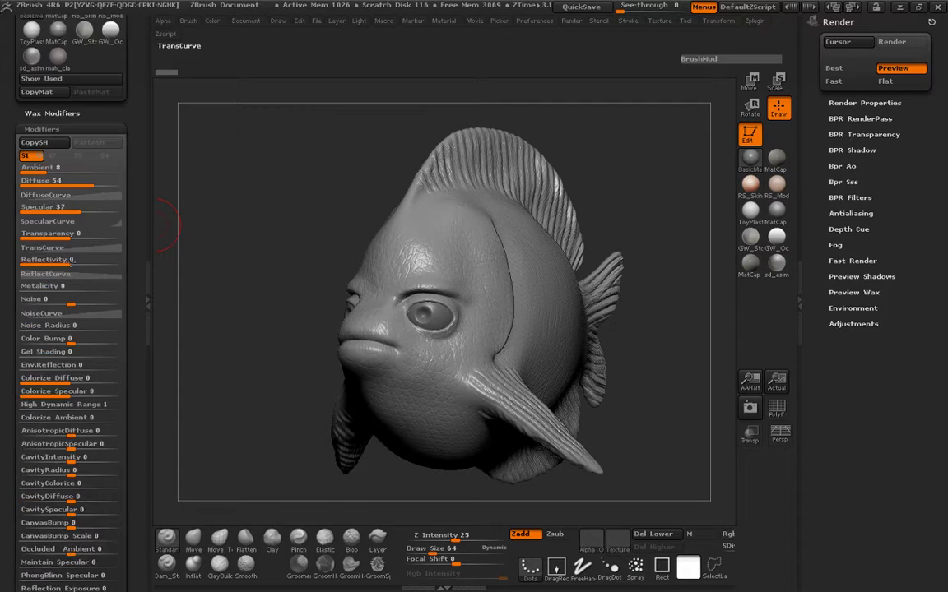
left_click_drag(136, 162, 133, 190)
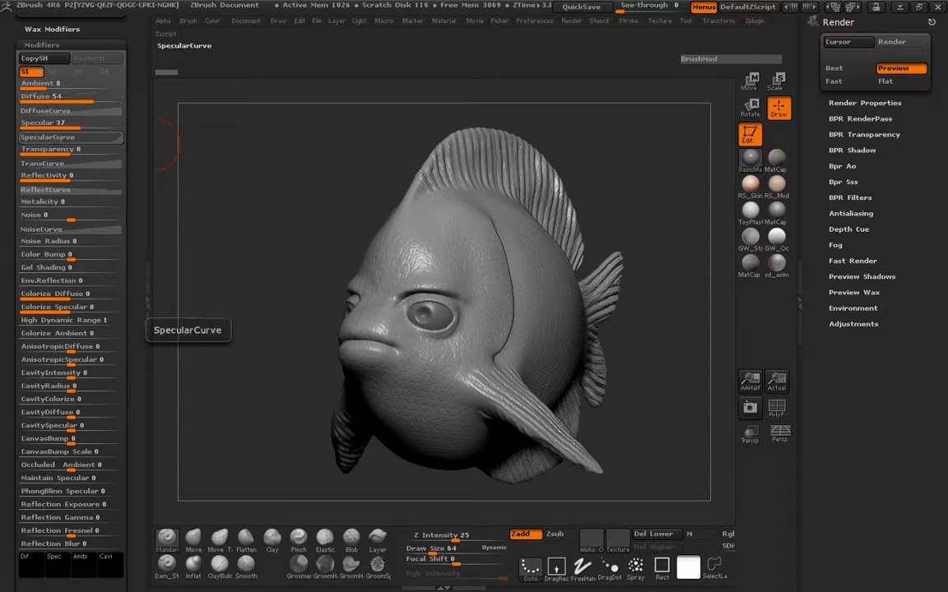
left_click(46, 138)
left_click(55, 268)
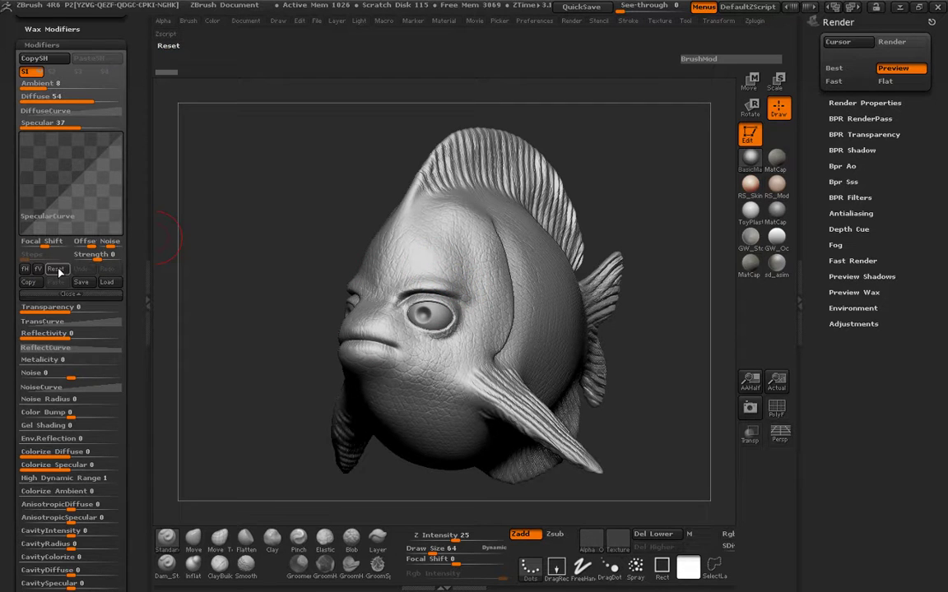
left_click(66, 296)
Step: Set the material's Specular to 12 and its Diffuse to 25
left_click_drag(135, 154, 133, 195)
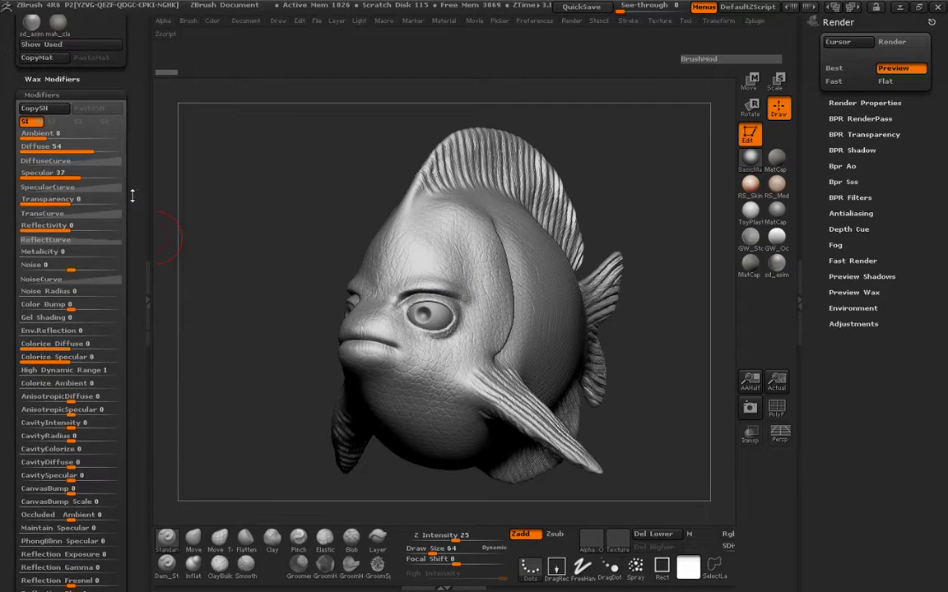
left_click_drag(76, 180, 63, 180)
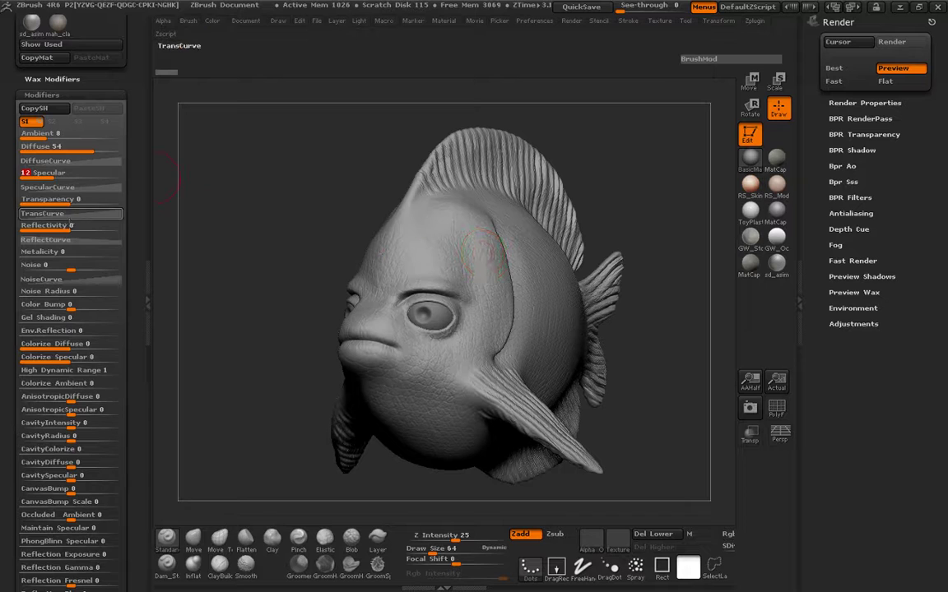
left_click(65, 148)
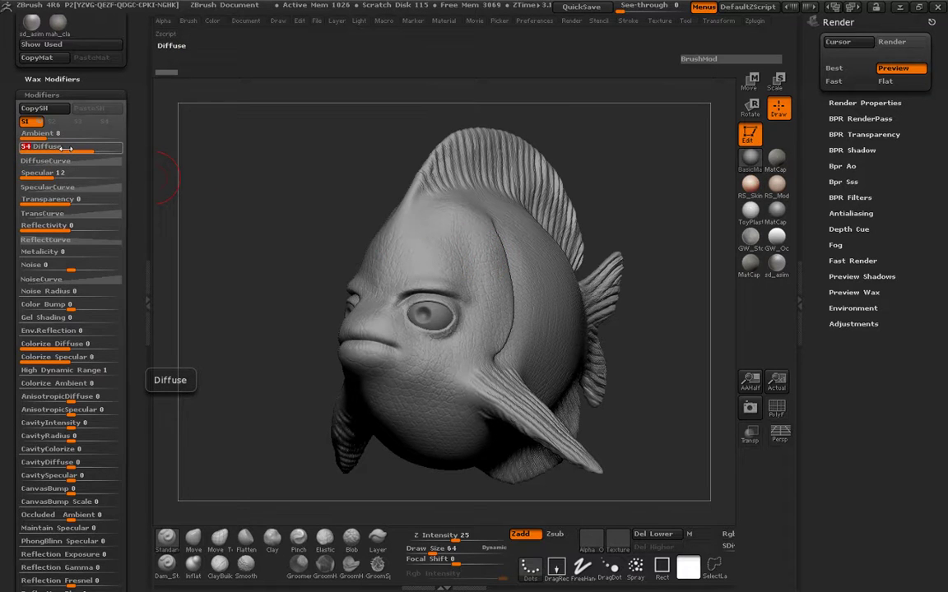
type("50")
key("Return")
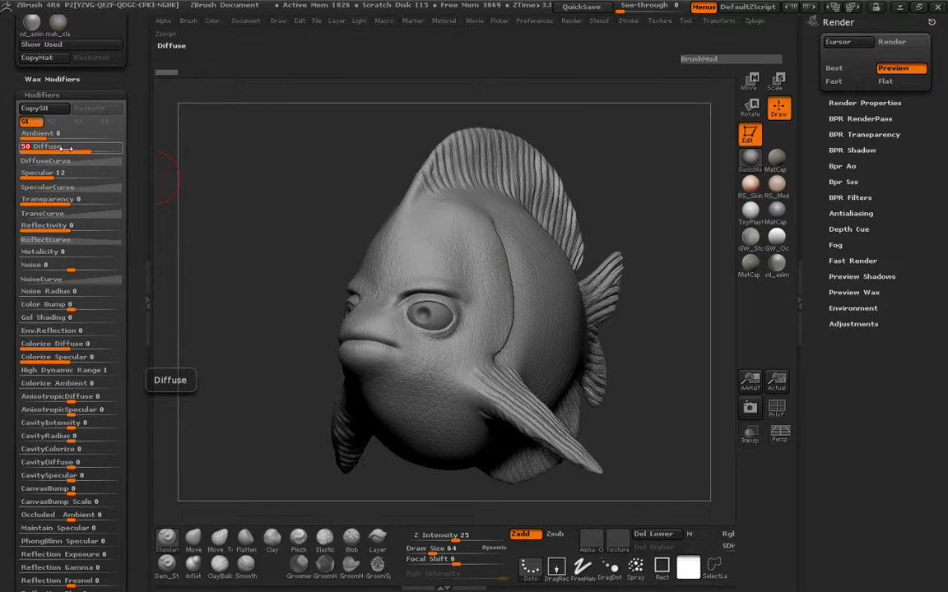
left_click_drag(101, 154, 74, 155)
left_click(75, 155)
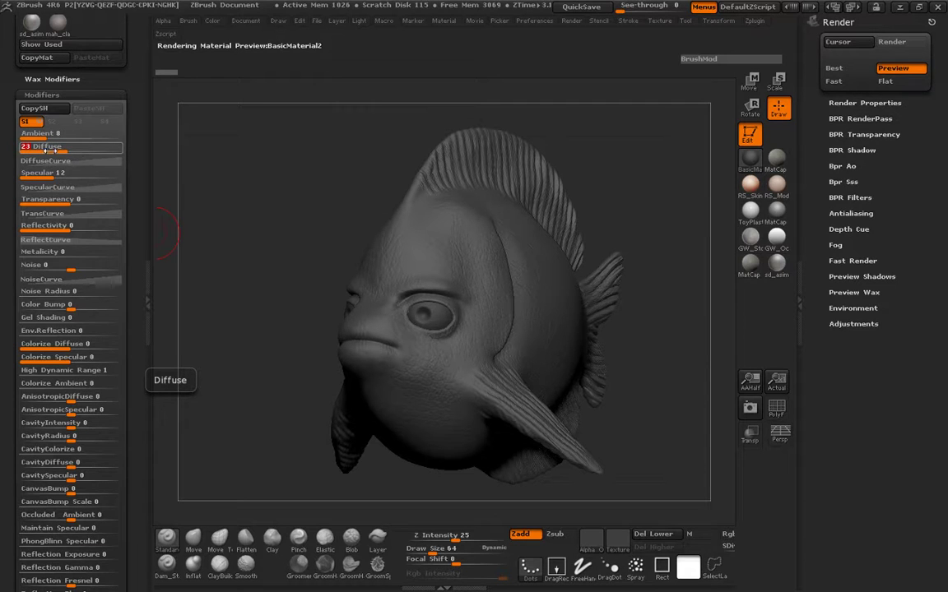
type("25")
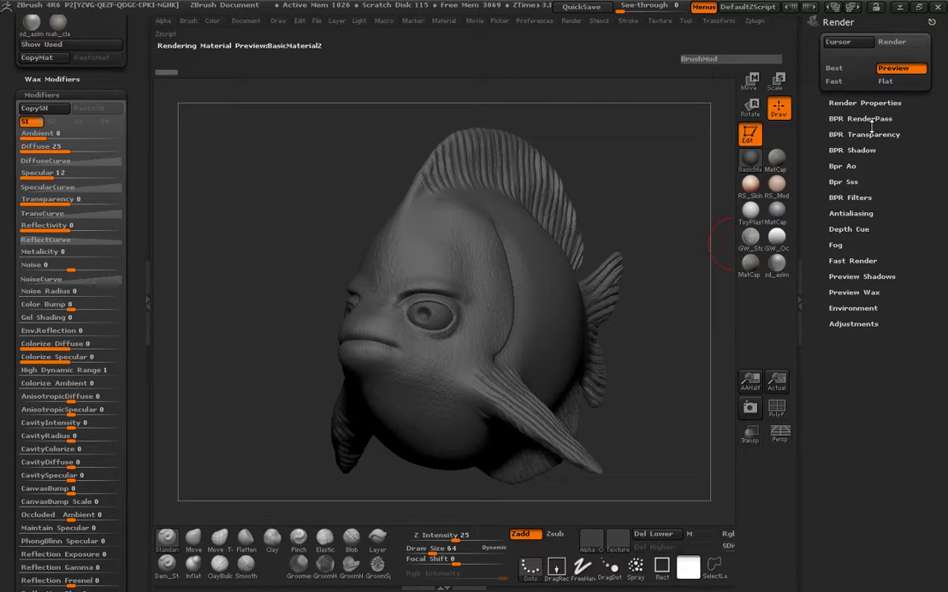
Step: Render the fish with BPR to generate the shaded, depth, shadow and mask passes
left_click(871, 119)
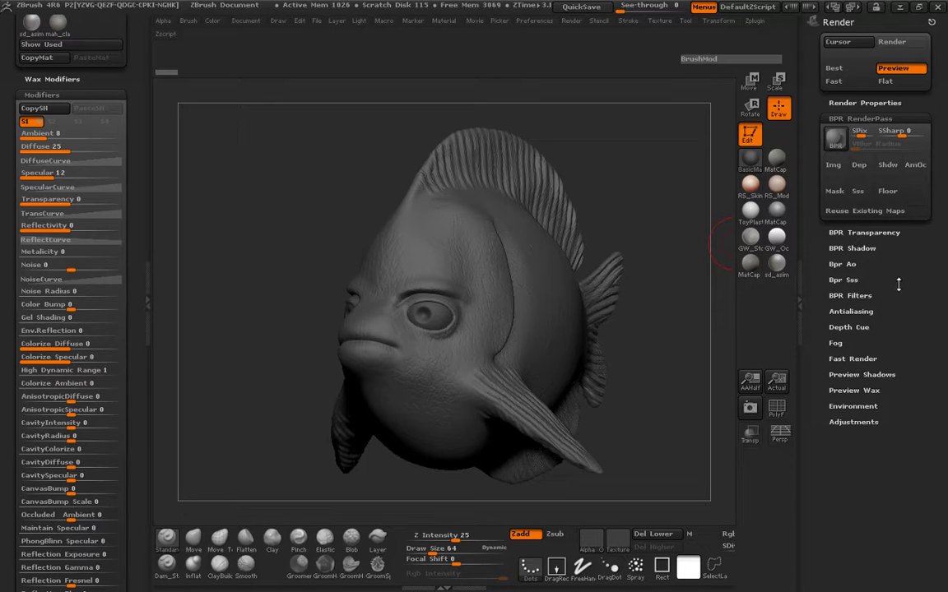
left_click(835, 138)
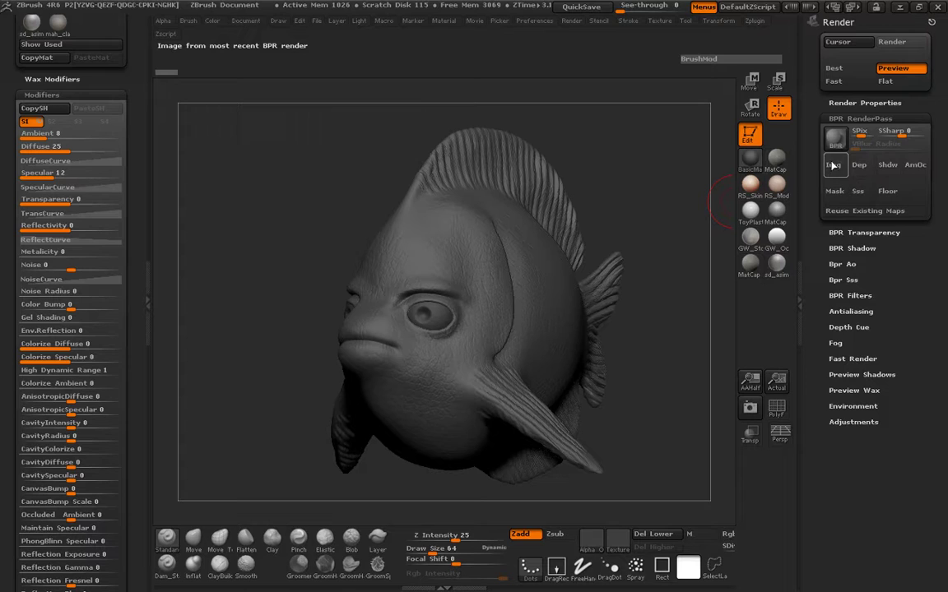
left_click(836, 138)
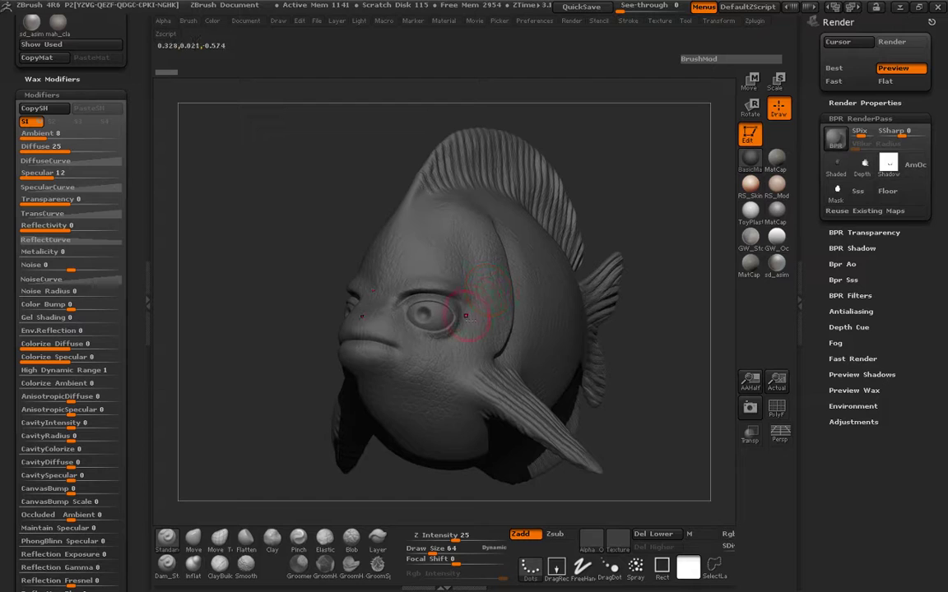
mouse_move(888, 165)
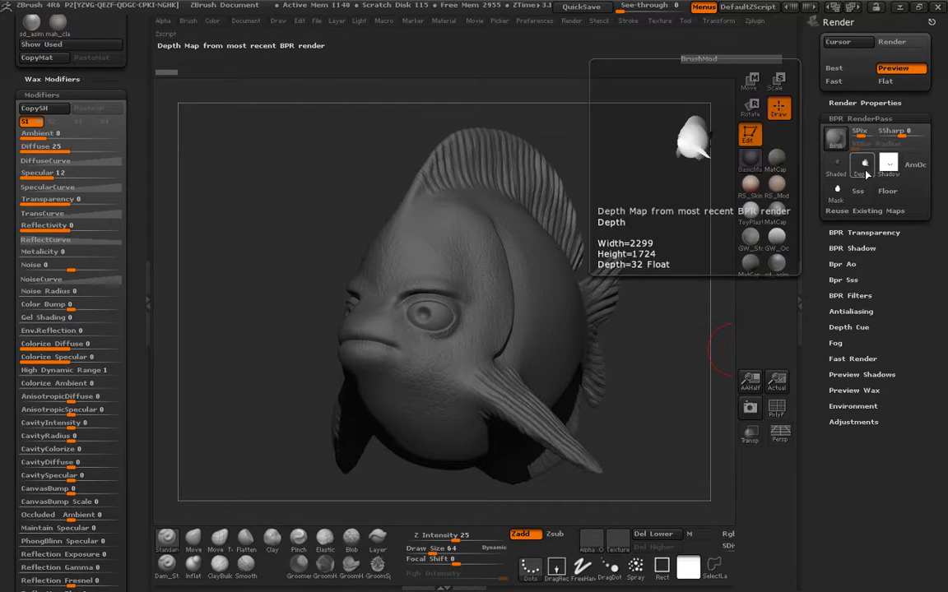
mouse_move(837, 171)
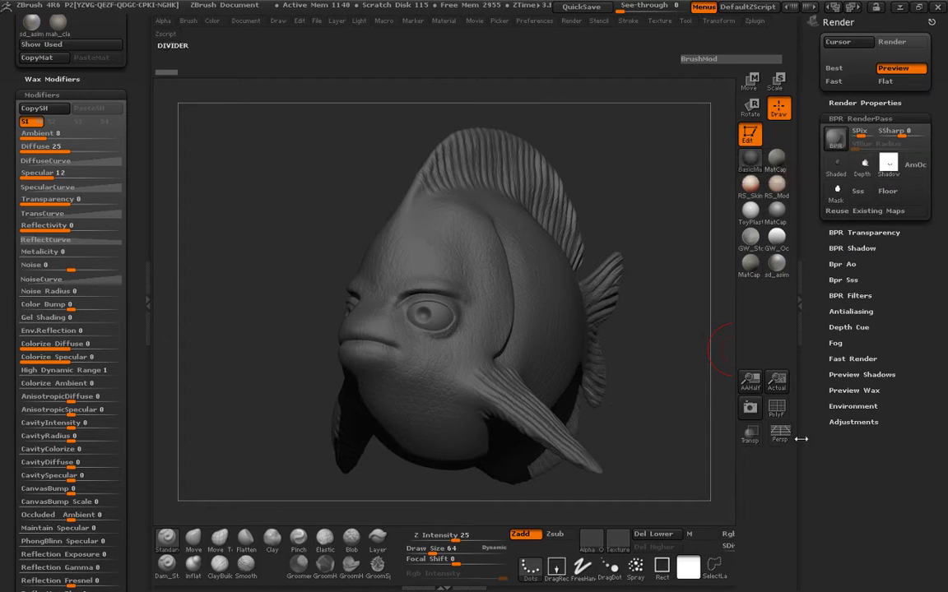
Step: Set the document to antialiased half size, enlarge the fish to fill the frame and render the BPR passes again
left_click(751, 386)
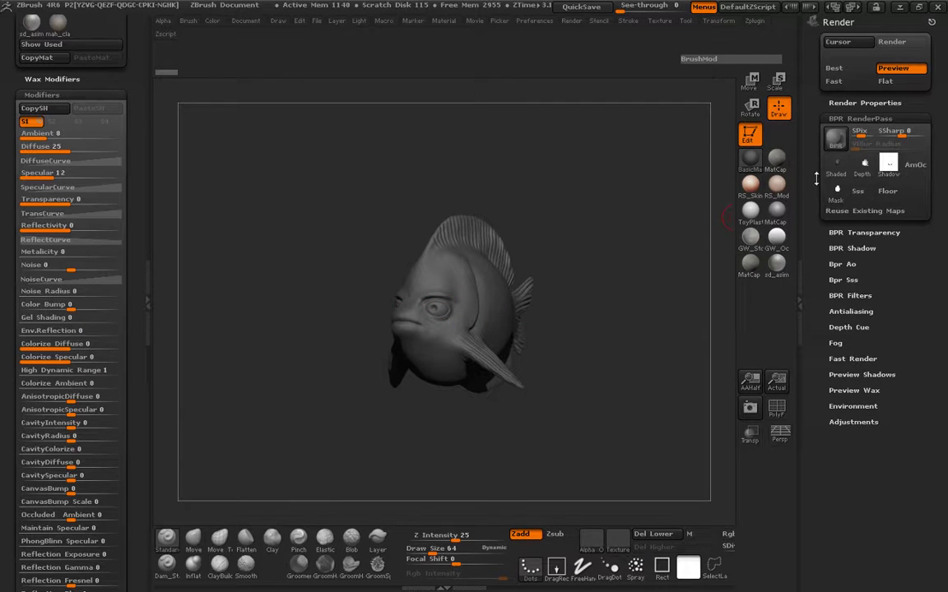
mouse_move(837, 170)
right_click_drag(288, 402, 319, 416, "ctrl")
left_click_drag(319, 416, 338, 425, "alt")
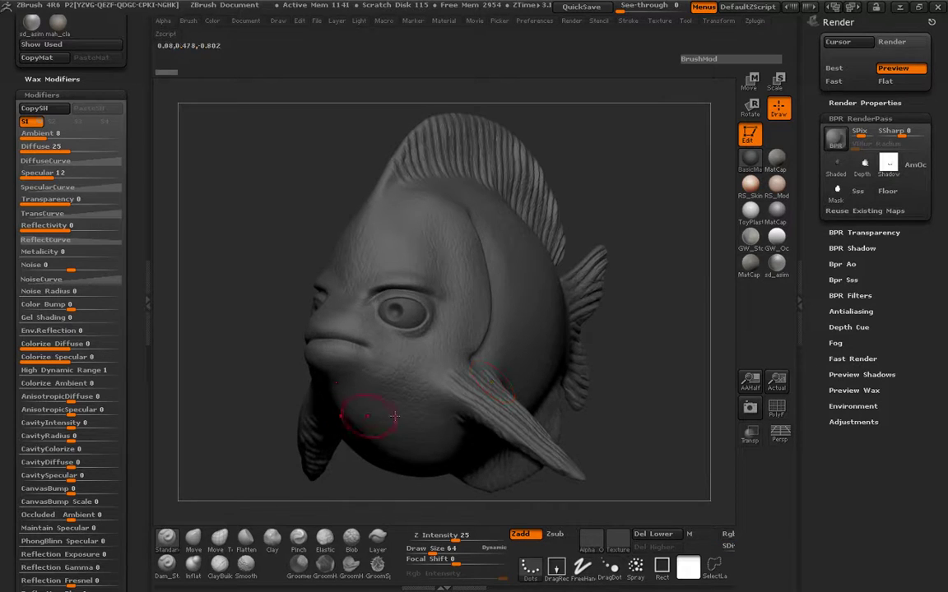
left_click(836, 140)
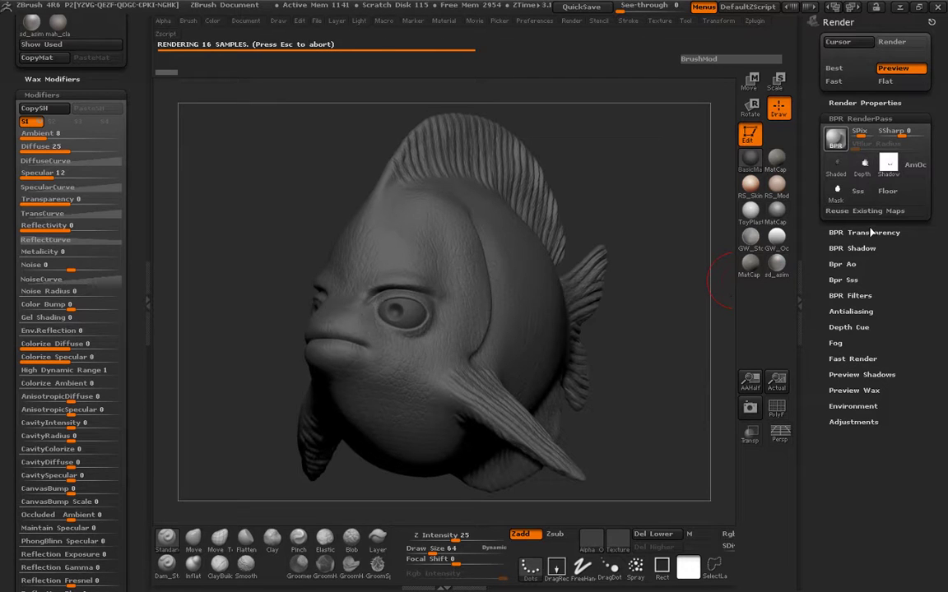
mouse_move(836, 167)
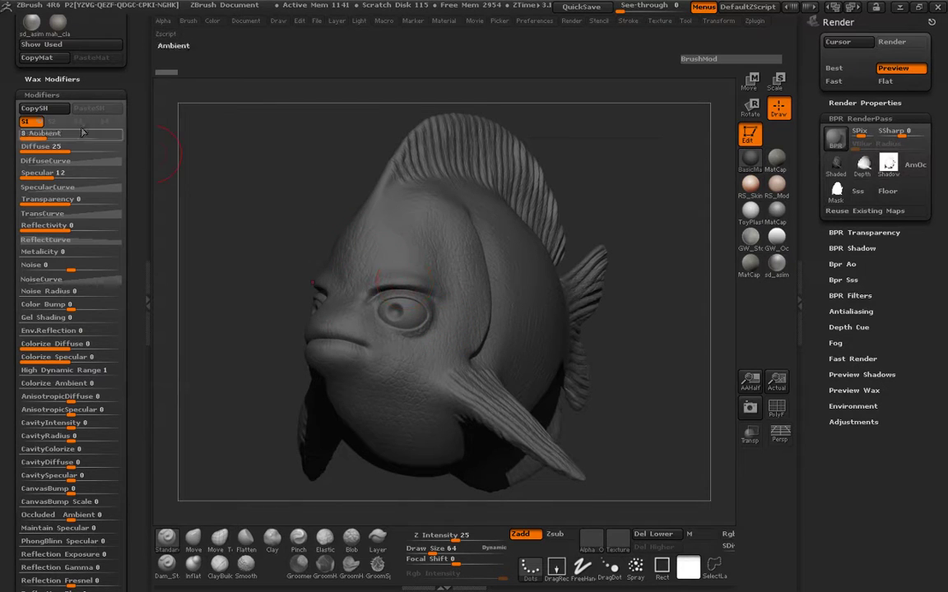
Step: Collapse the material modifiers and expand the Light palette to show the light settings
left_click(54, 97)
left_click_drag(71, 170, 64, 245)
left_click(33, 254)
left_click_drag(132, 198, 123, 262)
scroll(137, 211, "up", 1)
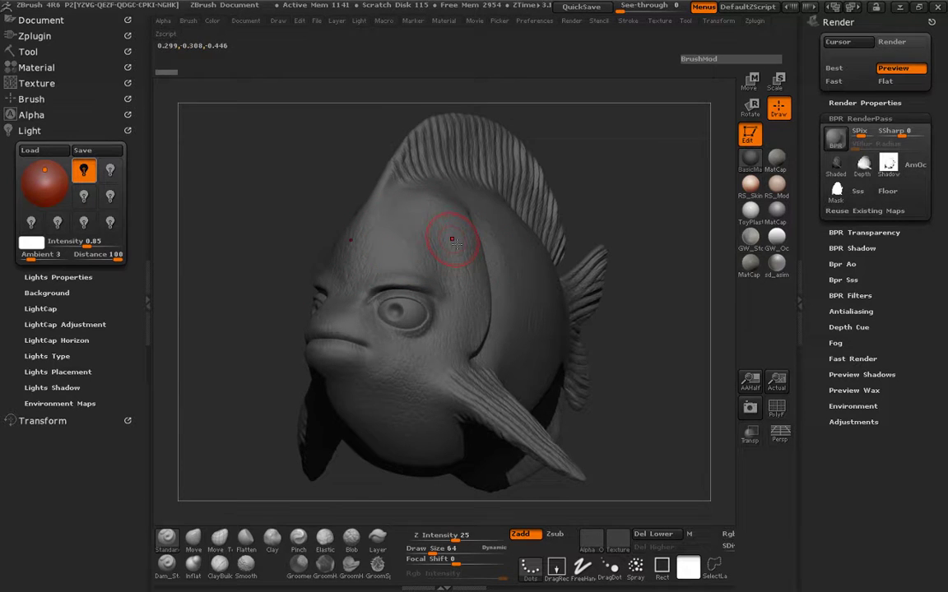
Step: Switch the first light off and back on to compare its effect on the fish
left_click(84, 170)
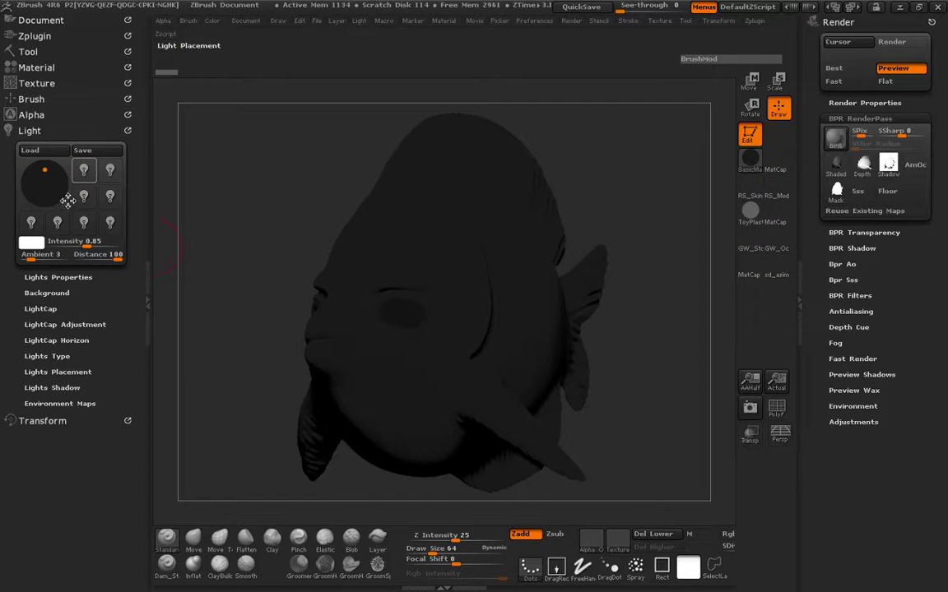
mouse_move(751, 164)
left_click(84, 171)
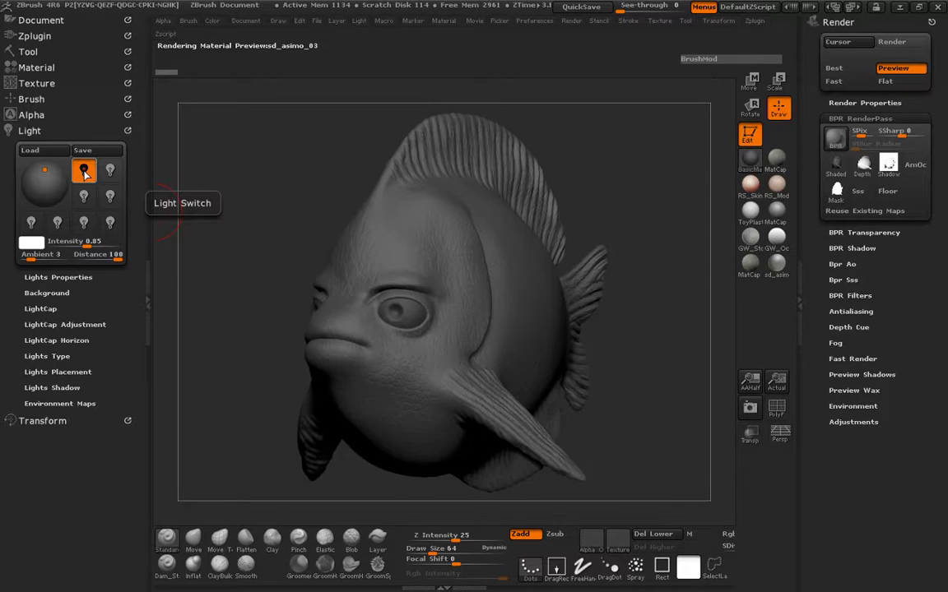
Step: Aim the first light more frontally and set its Ambient to 2, Intensity to 1 and Distance to 50
left_click_drag(52, 181, 52, 186)
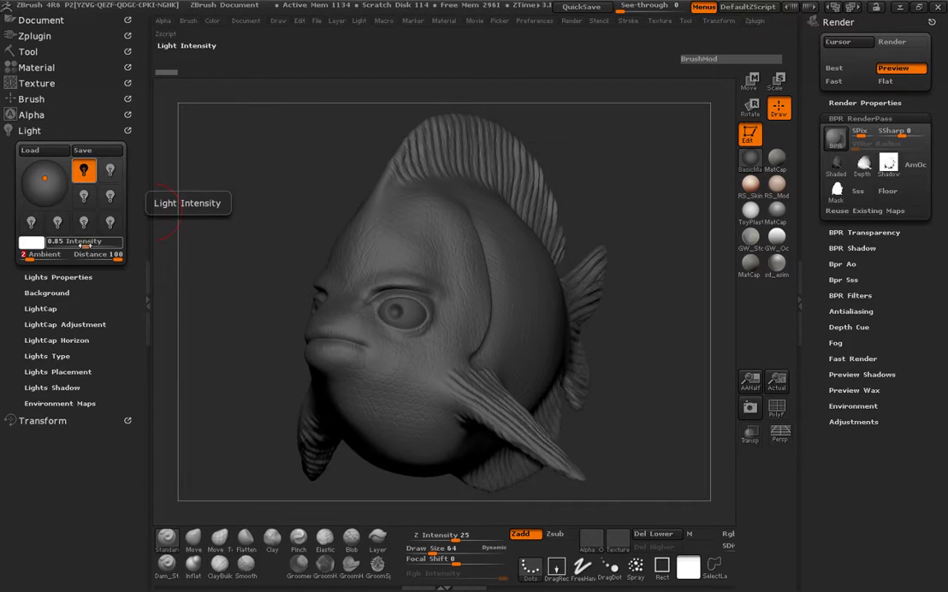
left_click_drag(102, 242, 75, 246)
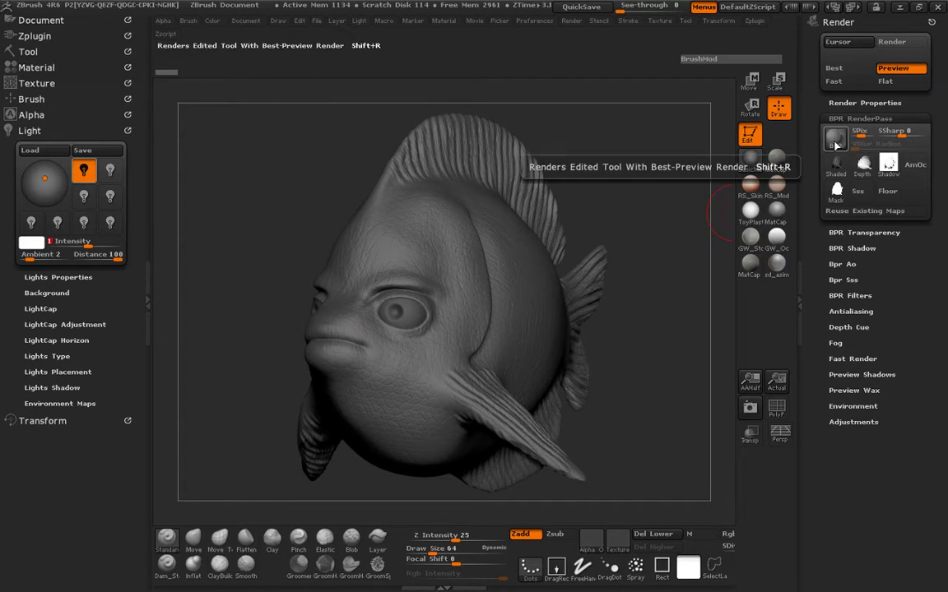
left_click(111, 260)
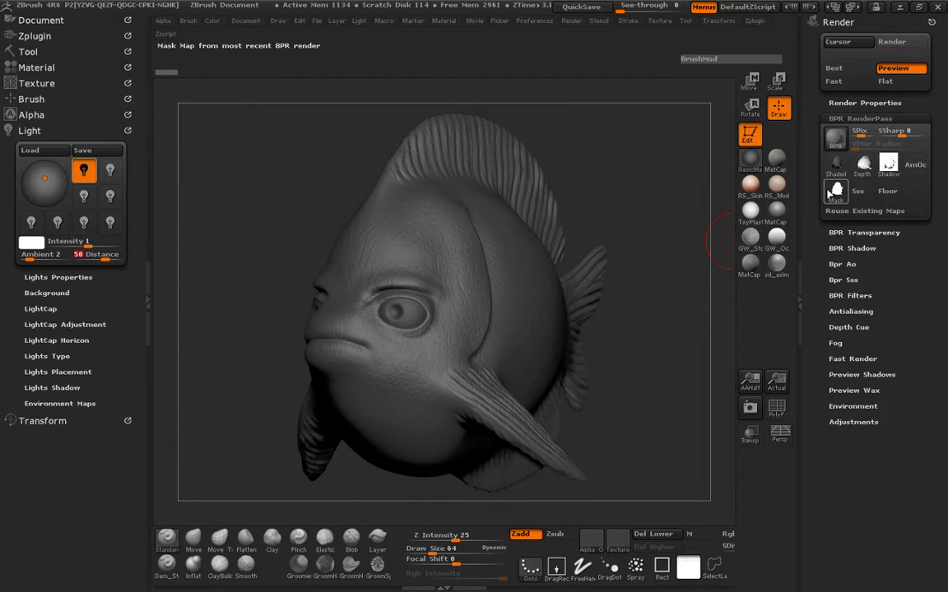
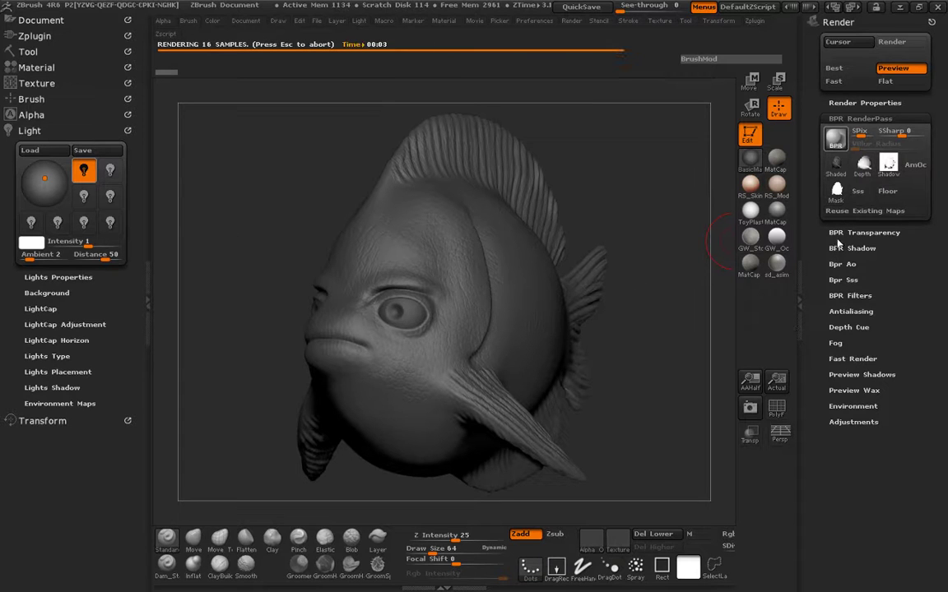
Step: Expand the LightCap settings and add a new diffuse light, placing it near the centre of the preview sphere
mouse_move(843, 171)
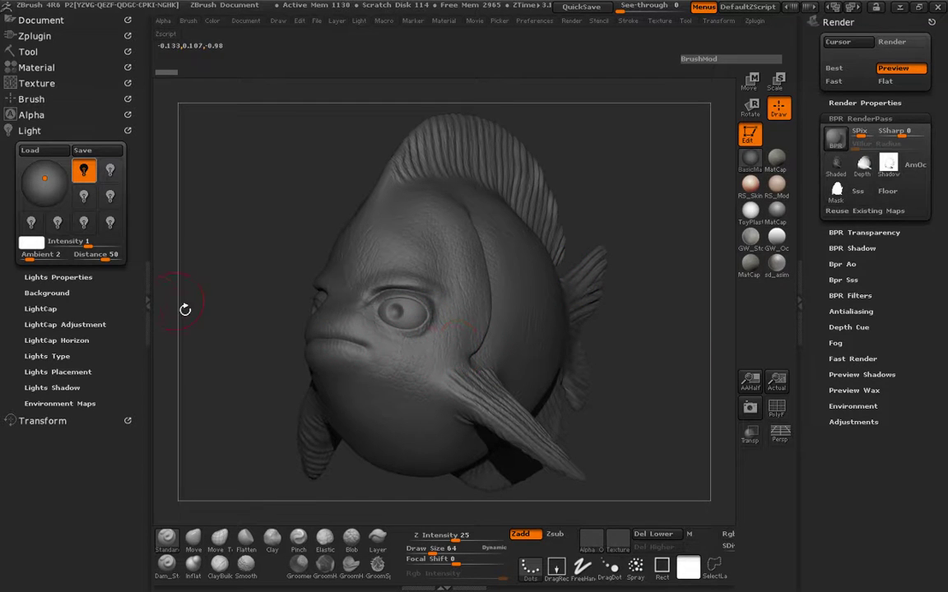
scroll(103, 304, "down", 2)
left_click_drag(106, 309, 109, 349)
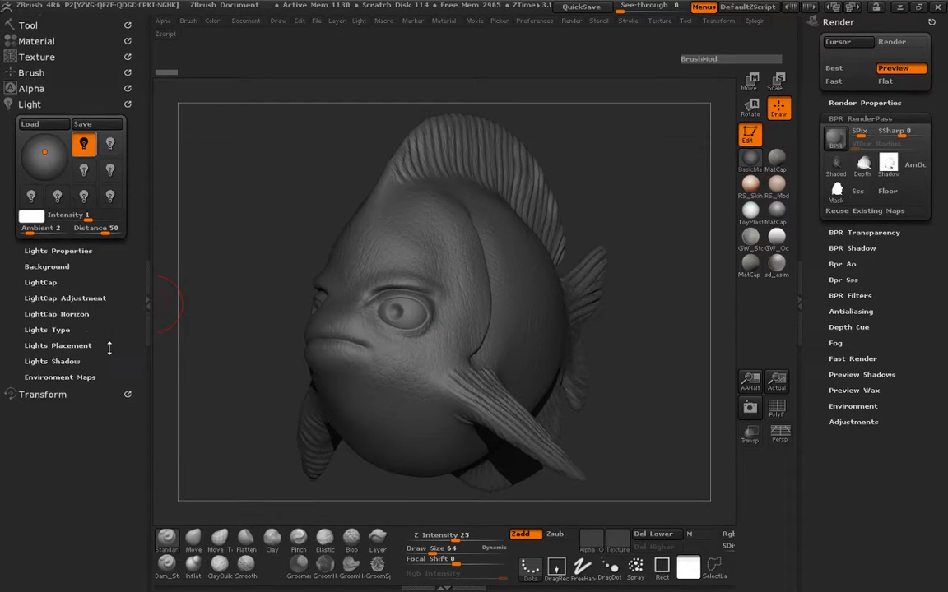
left_click(46, 282)
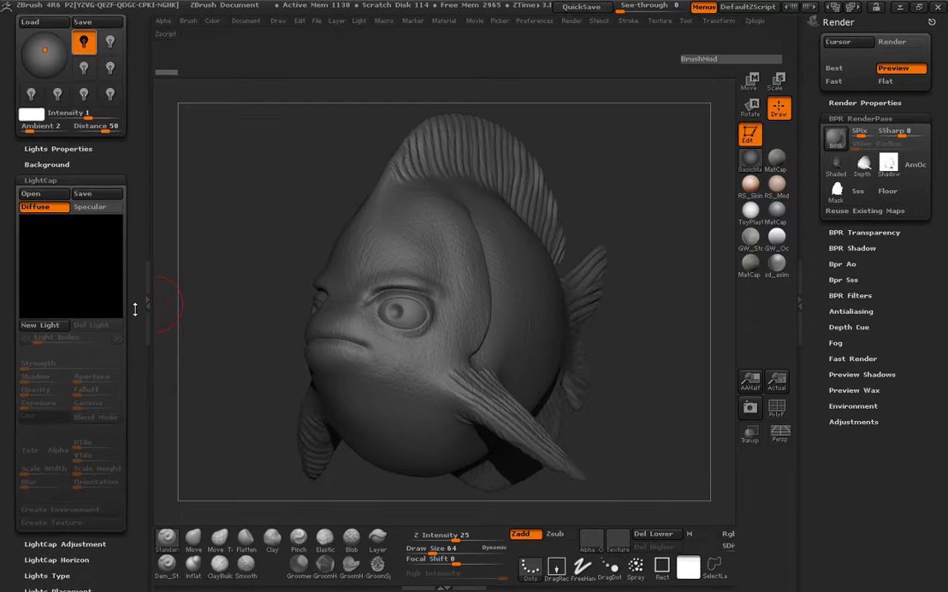
left_click_drag(135, 284, 136, 281)
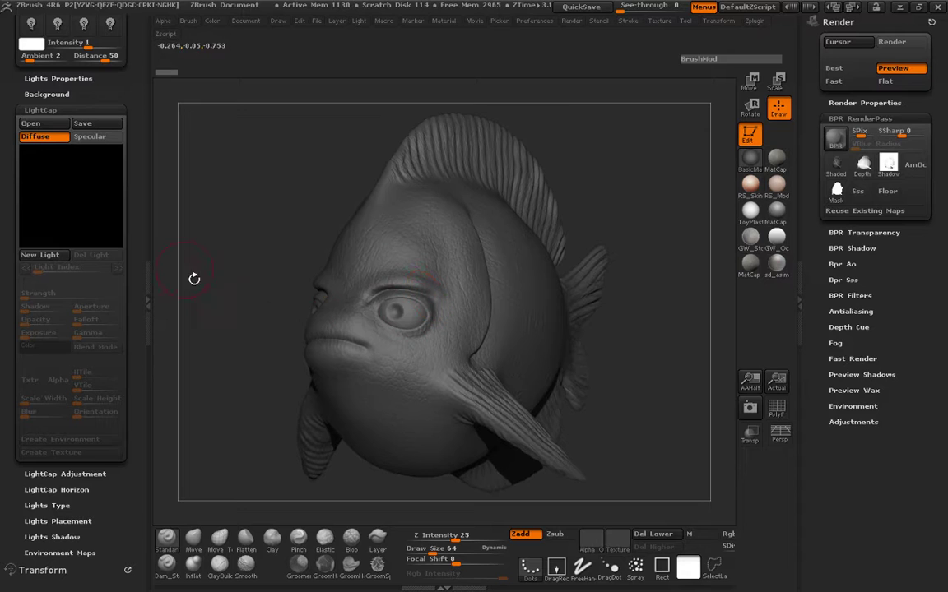
left_click_drag(143, 289, 142, 281)
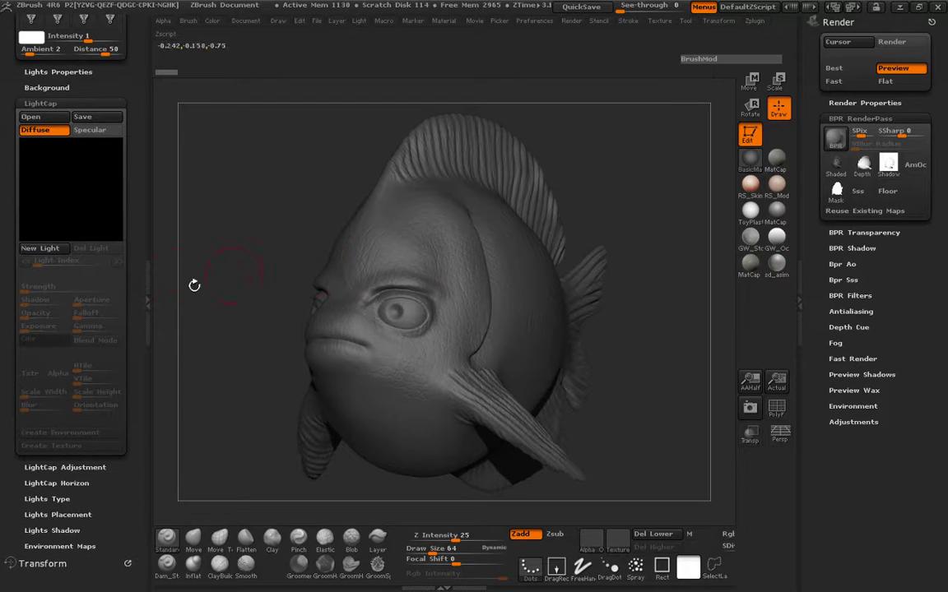
left_click(39, 249)
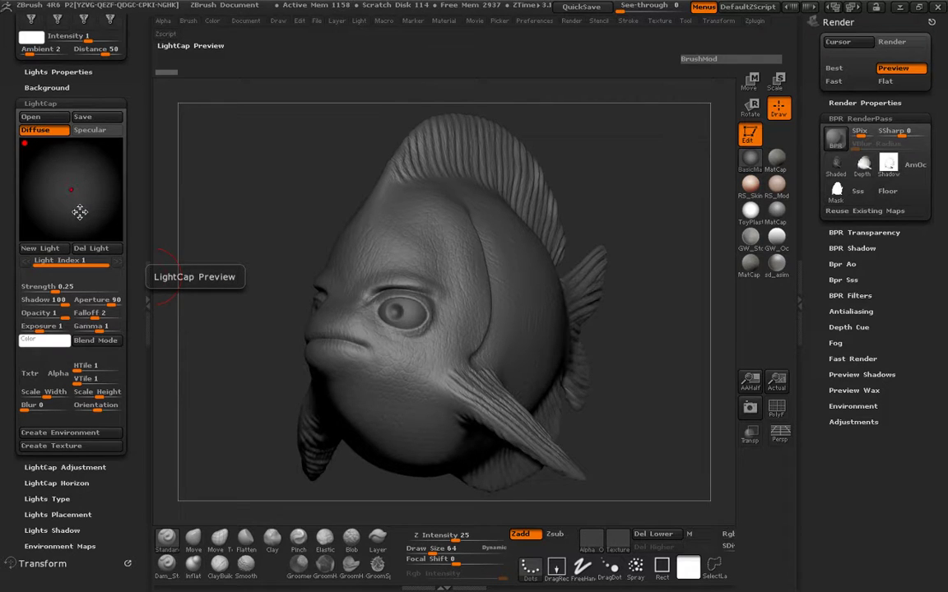
left_click_drag(81, 200, 77, 200)
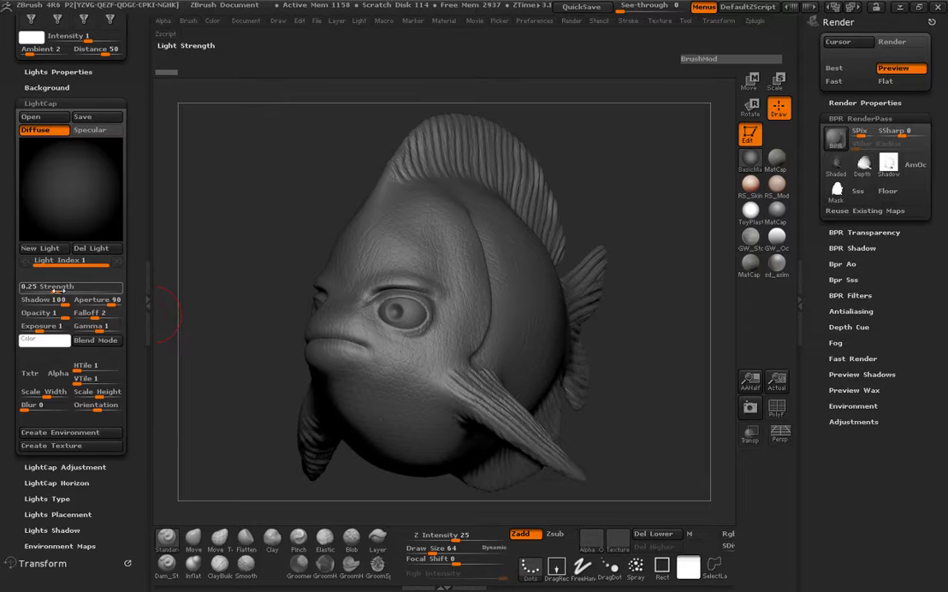
Step: Try the new LightCap light with Strength at 20 and at 0.1137, and with Aperture narrowed to 1.2707
left_click(76, 288)
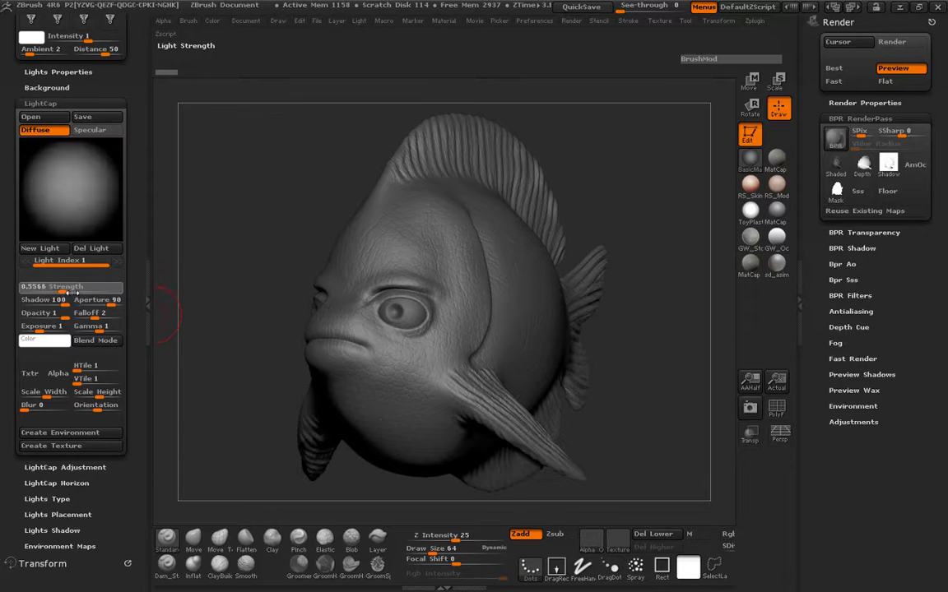
left_click_drag(76, 290, 185, 296)
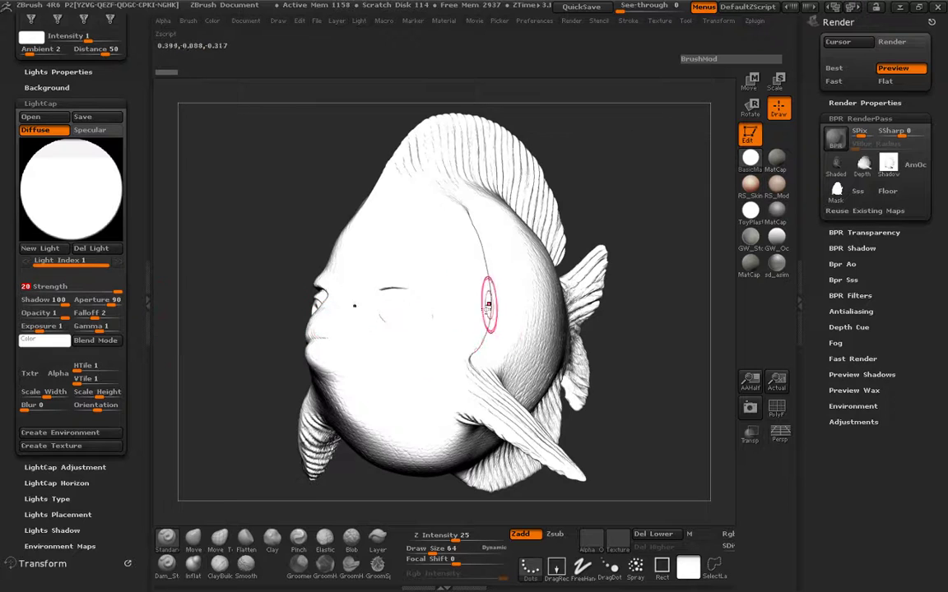
left_click(65, 288)
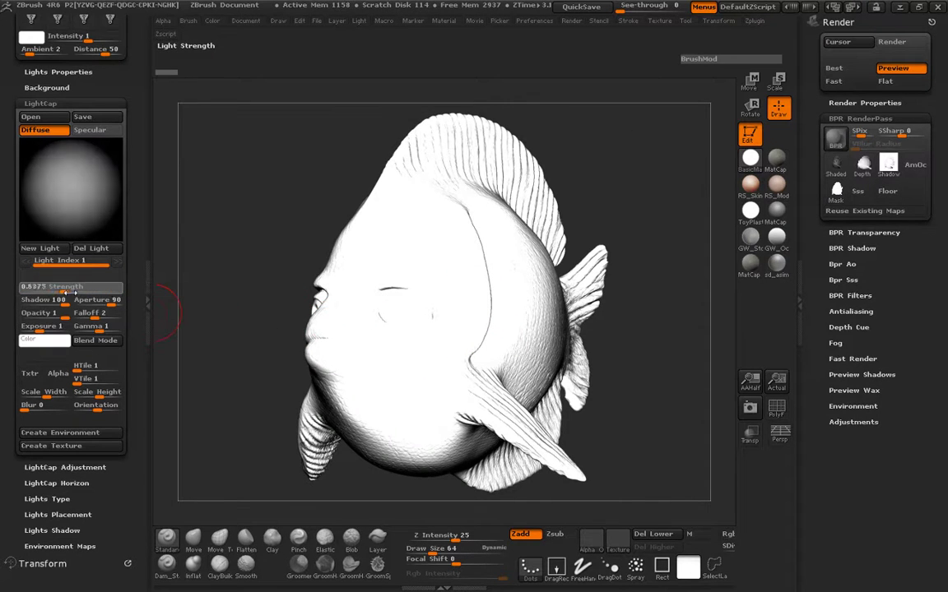
left_click_drag(71, 292, 54, 293)
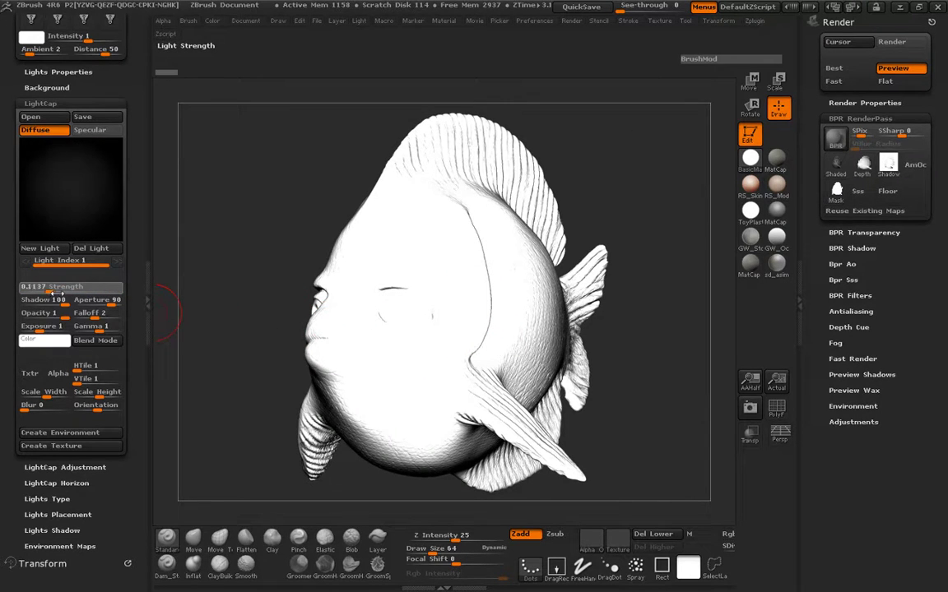
left_click_drag(112, 304, 95, 304)
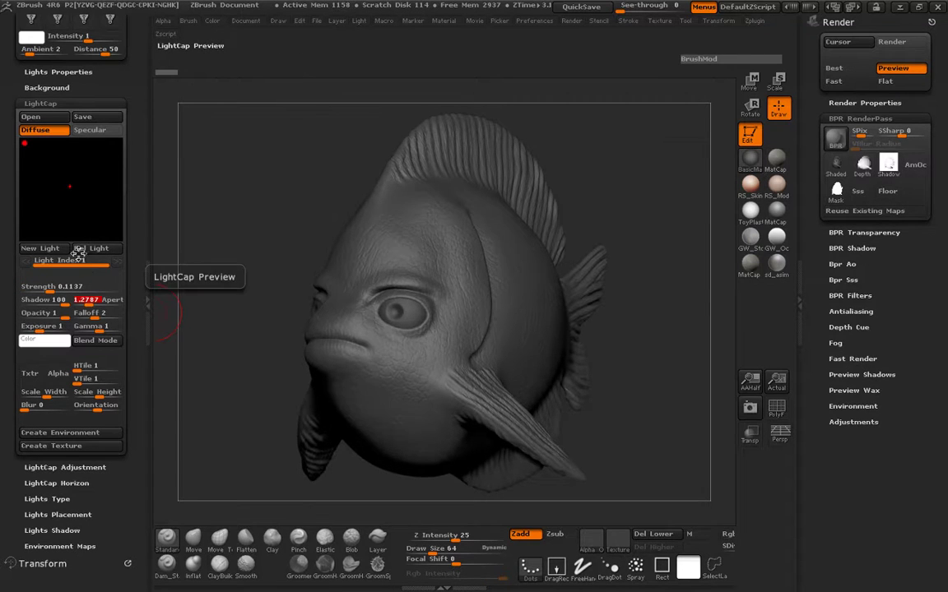
Step: Set the LightCap light's Strength to 0.7748, Opacity to 0.5645, Falloff to about 4.52 and Aperture to 125
left_click_drag(90, 304, 54, 315)
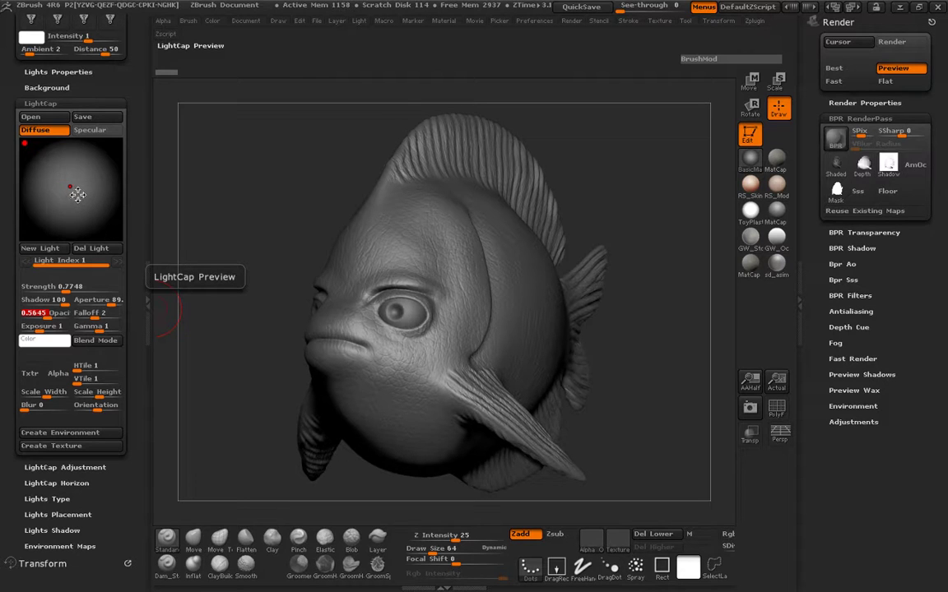
left_click_drag(92, 314, 125, 304)
left_click(105, 315)
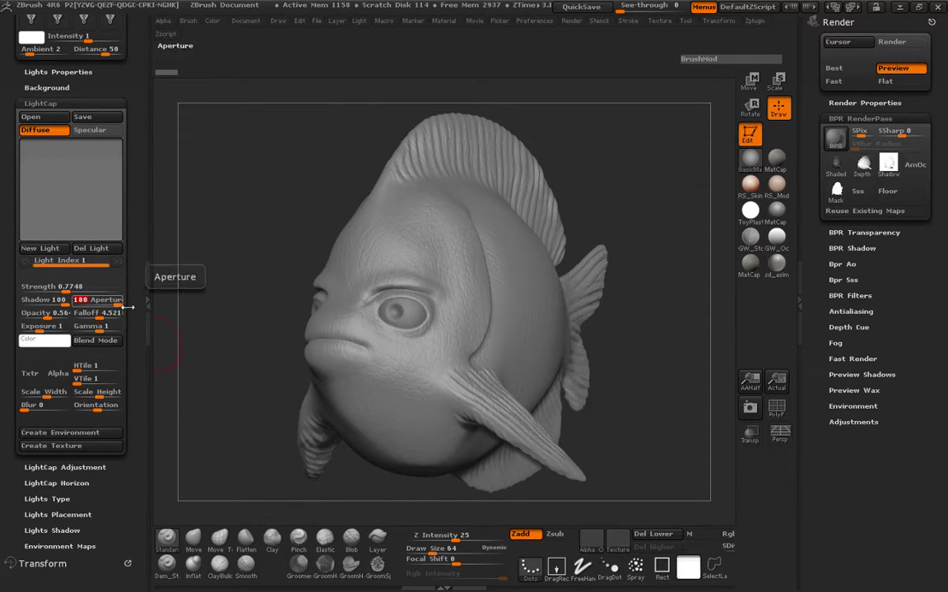
left_click_drag(127, 304, 121, 305)
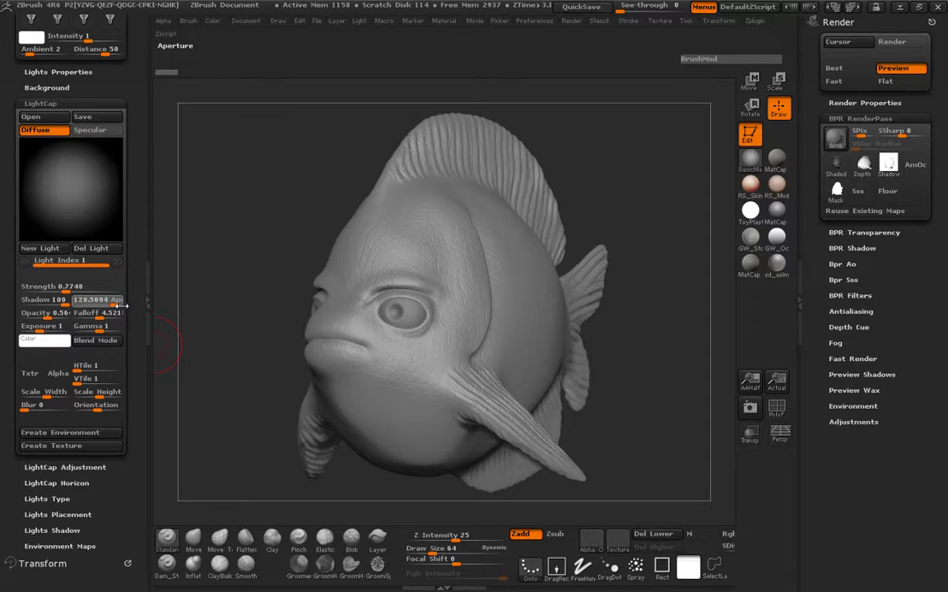
left_click(101, 302)
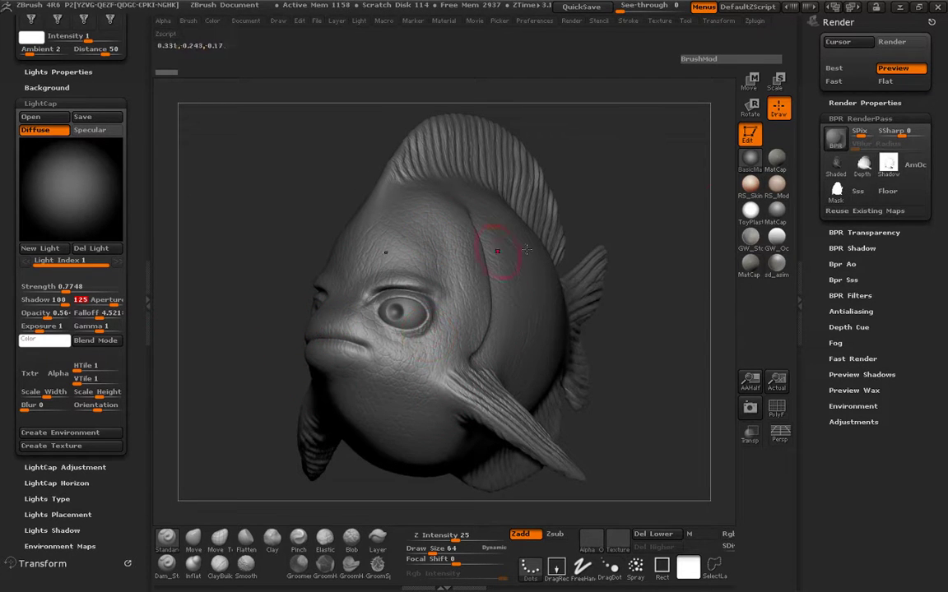
Step: Render the fish with BPR, set the LightCap light's Shadow to 0 and render again
key("shift+r")
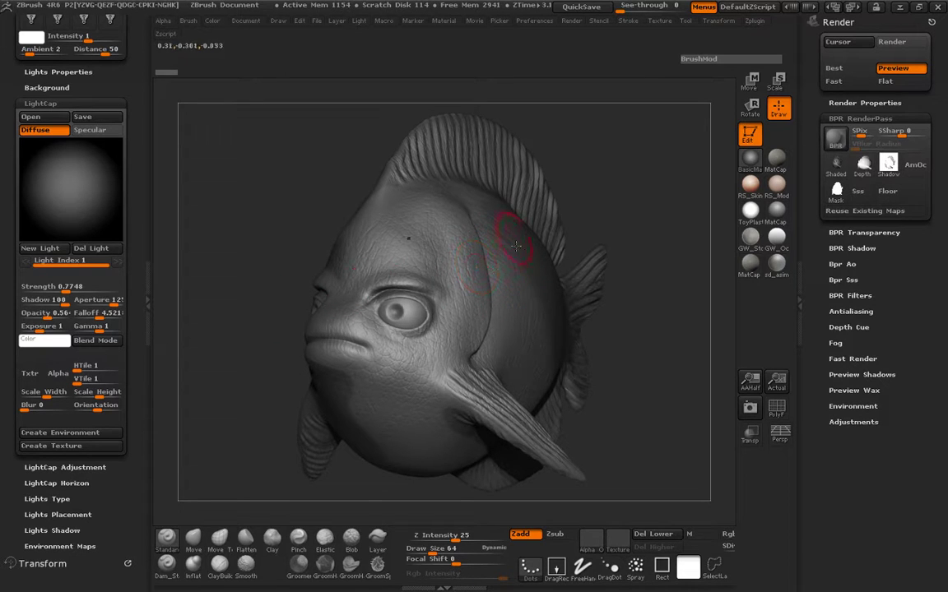
left_click_drag(65, 306, 36, 305)
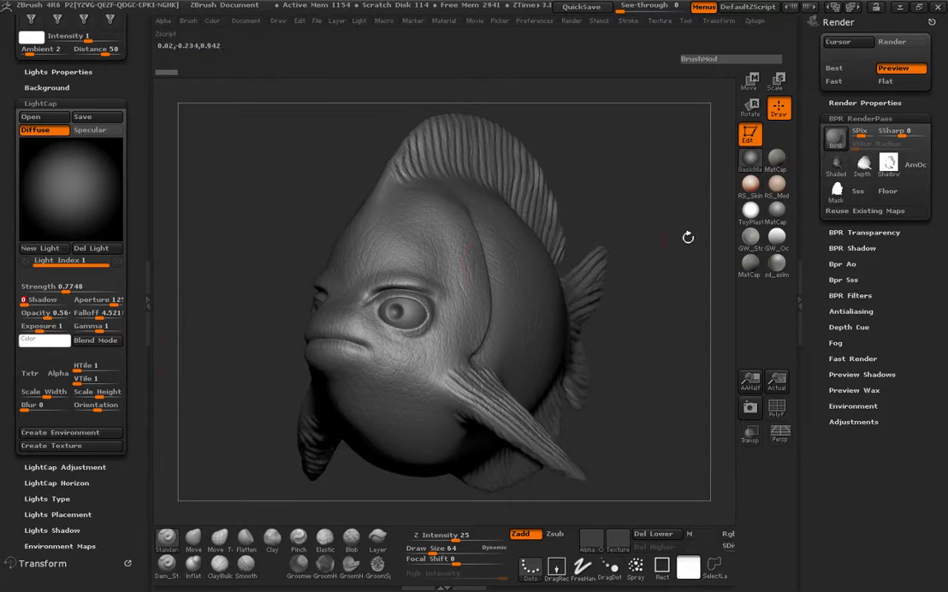
left_click(836, 139)
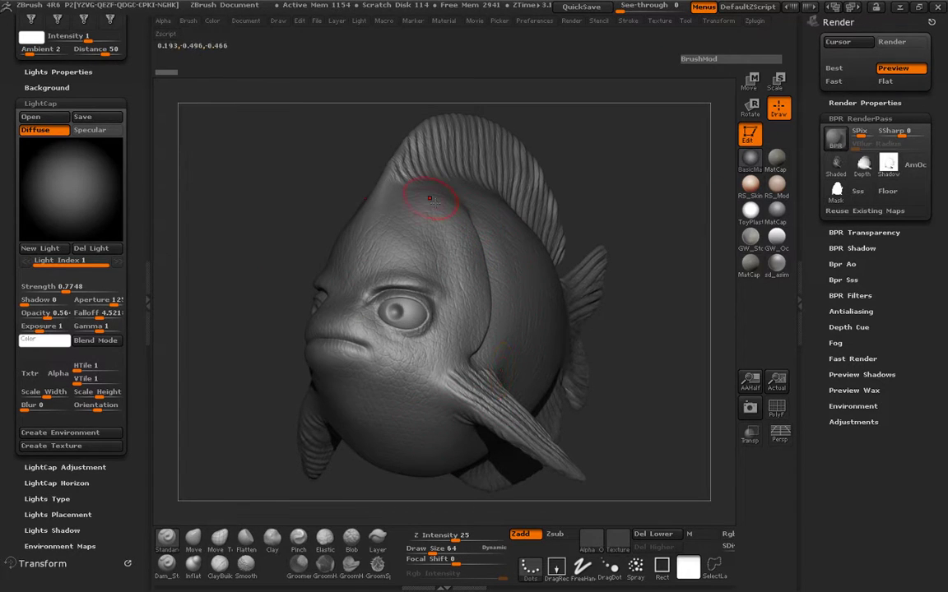
mouse_move(889, 167)
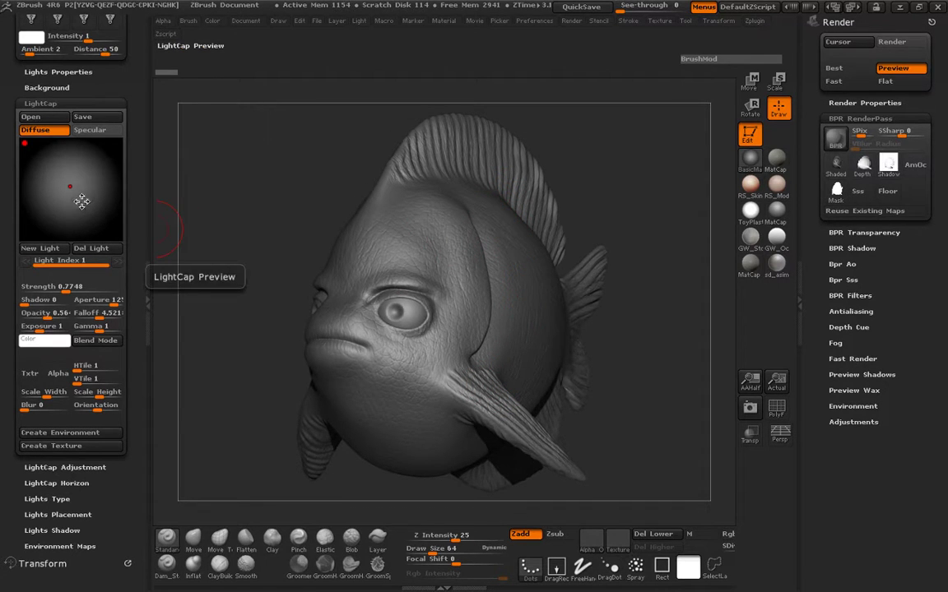
Step: Add a second LightCap light at the upper left of the preview sphere and reposition the first light near the centre
mouse_move(77, 195)
left_mouse_down()
mouse_move(76, 207)
mouse_move(71, 188)
left_mouse_up()
left_click(40, 247)
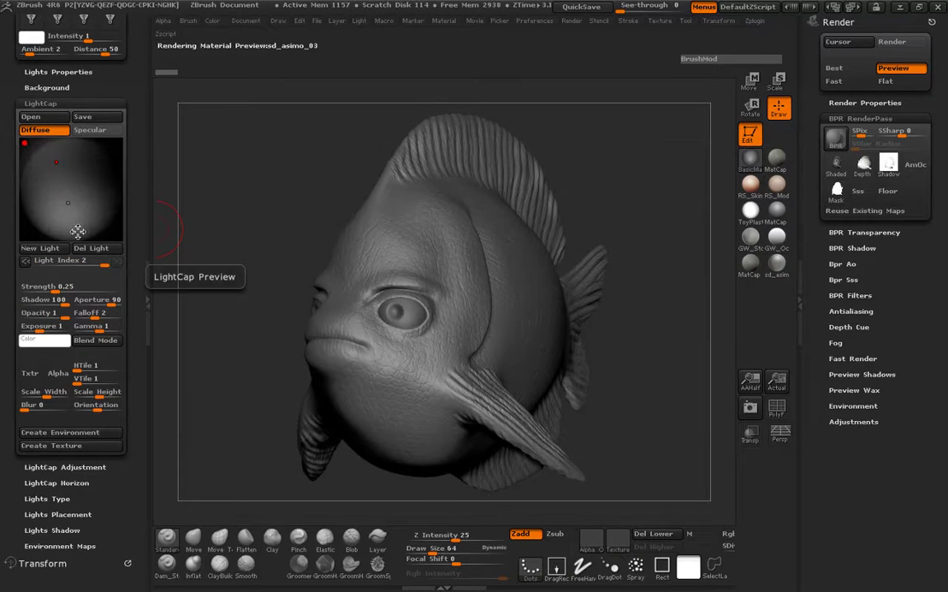
left_click(26, 261)
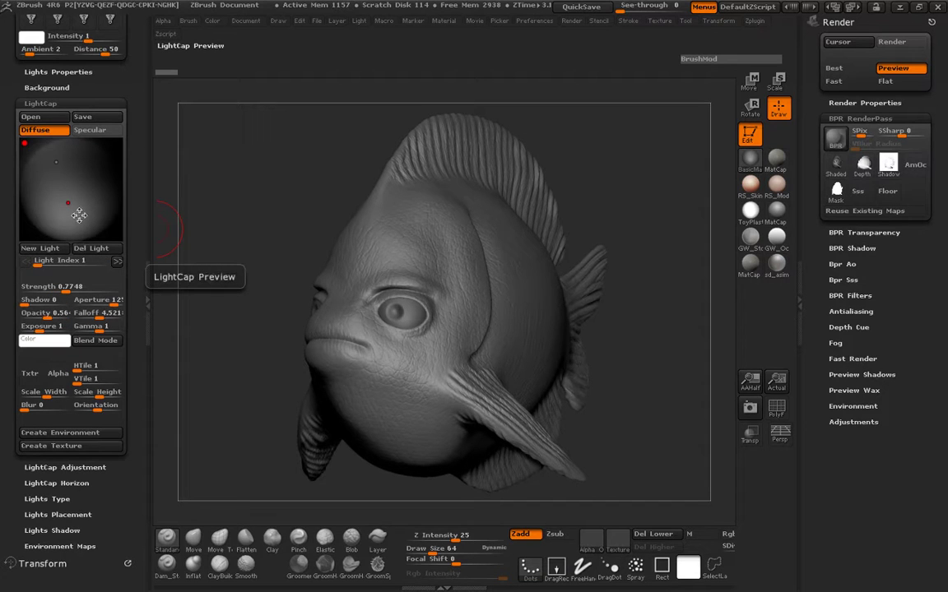
left_click_drag(76, 204, 78, 197)
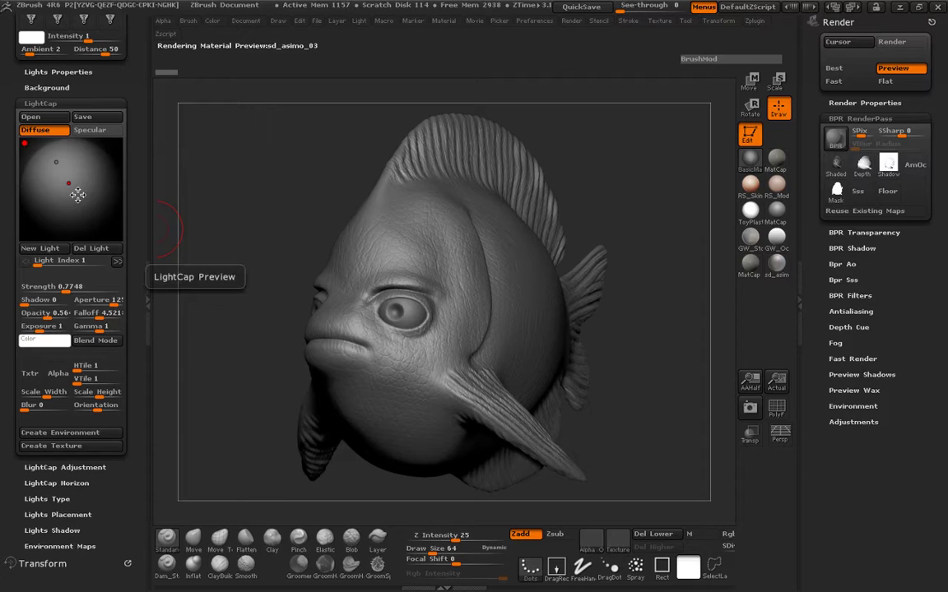
left_click(117, 260)
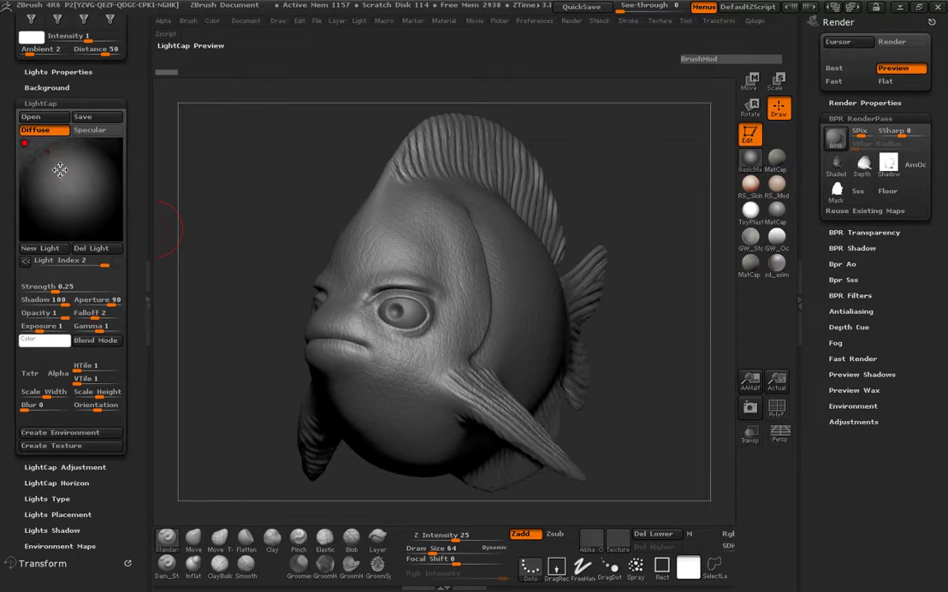
left_click_drag(57, 172, 60, 176)
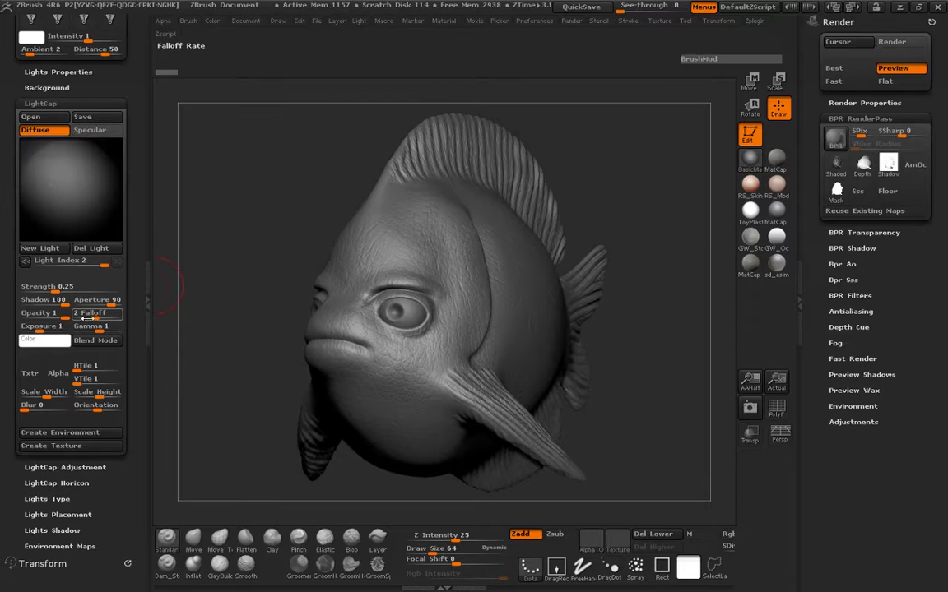
left_click(57, 167)
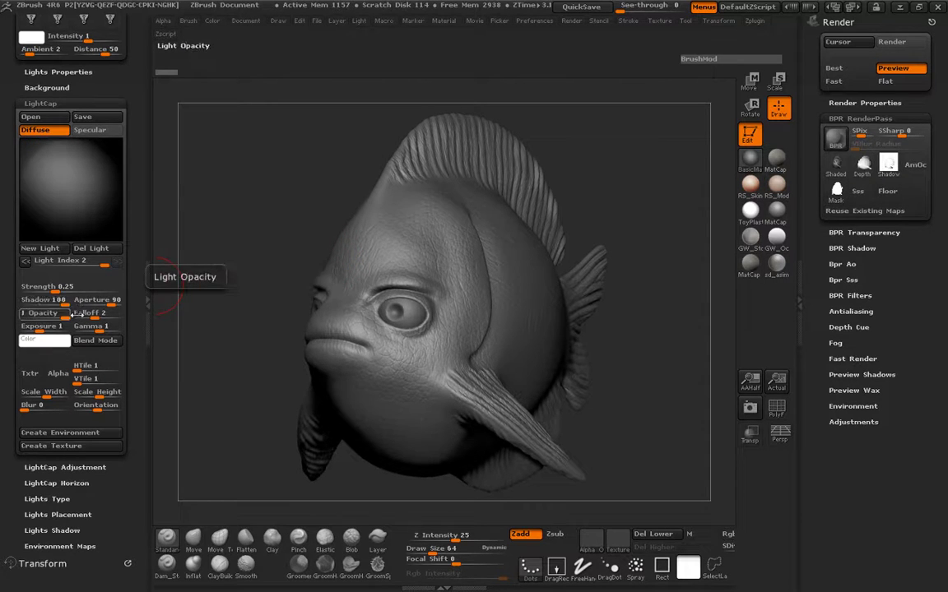
Step: Set the second LightCap light's Shadow to 0 and Strength to 0.9333, and render the fish with BPR
left_click(64, 301)
left_click_drag(64, 301, 25, 302)
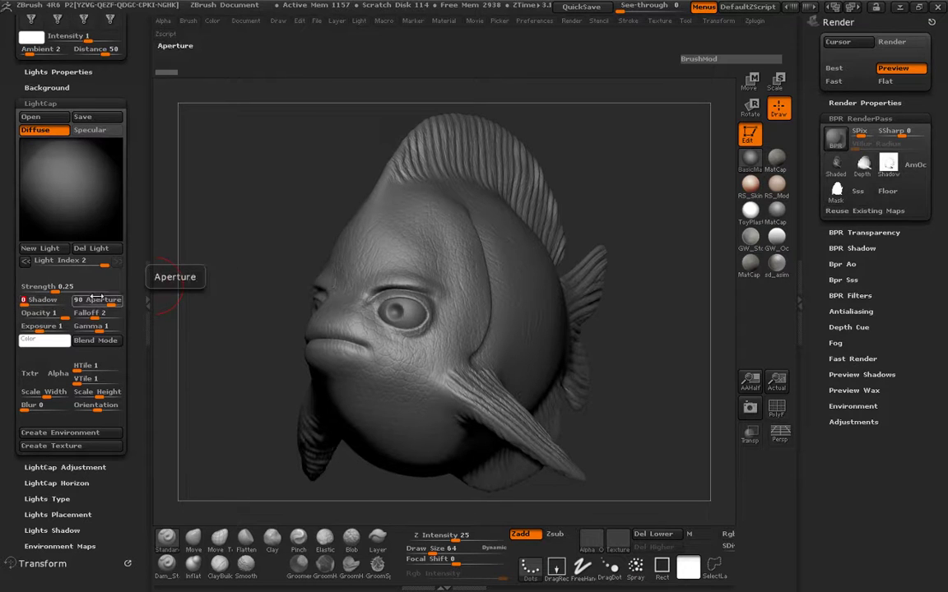
left_click(62, 291)
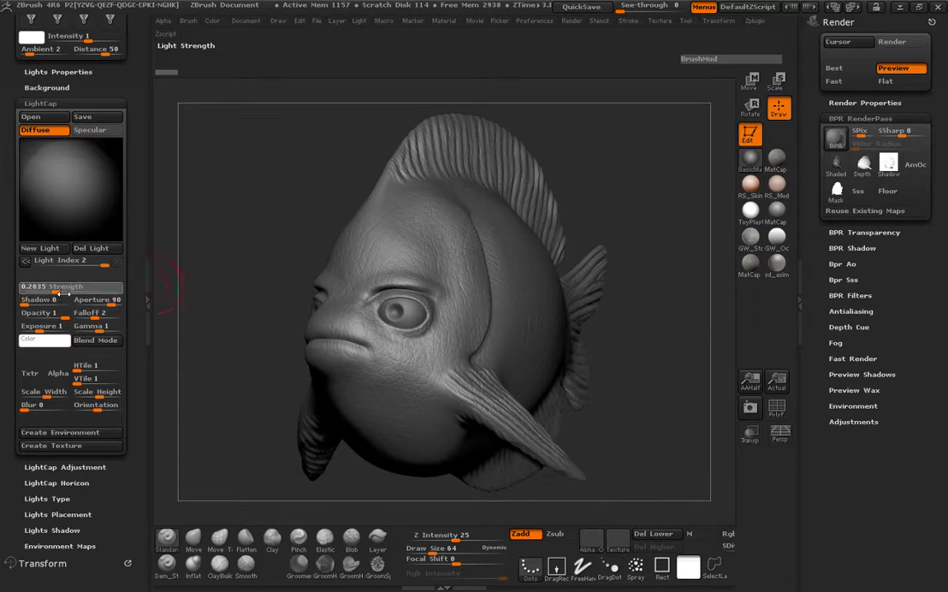
left_click_drag(63, 294, 68, 293)
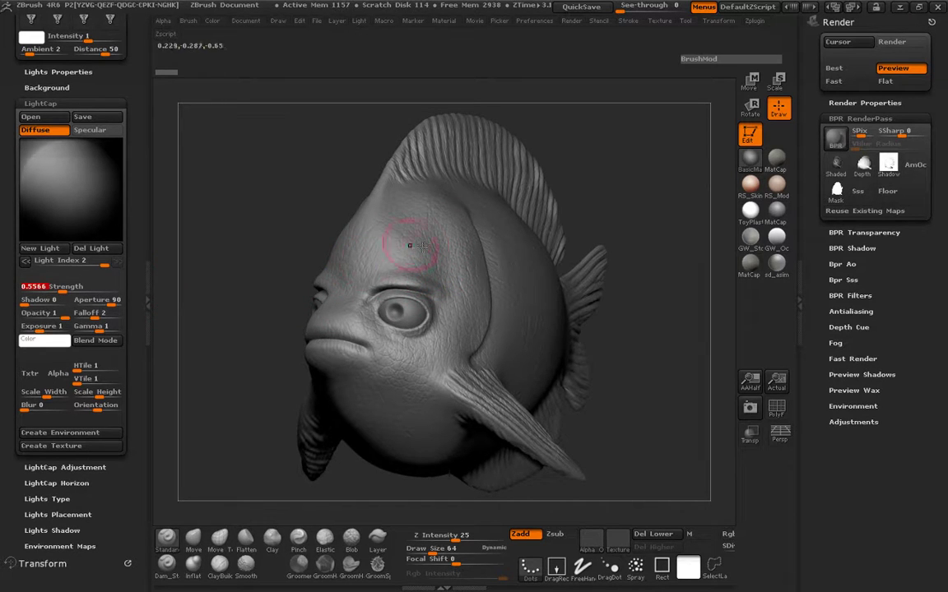
mouse_move(67, 294)
left_mouse_down()
mouse_move(80, 292)
mouse_move(70, 293)
left_mouse_up()
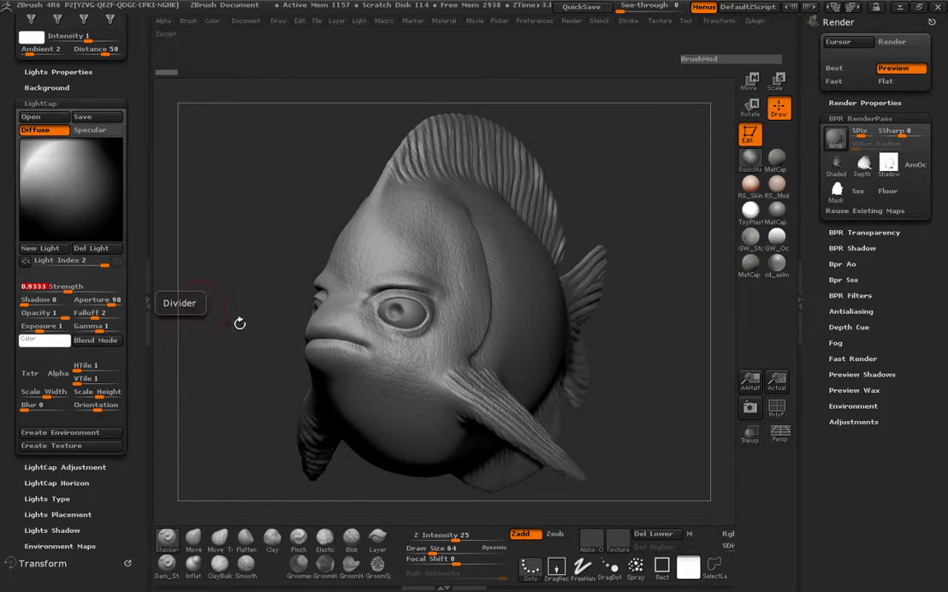
left_click(836, 142)
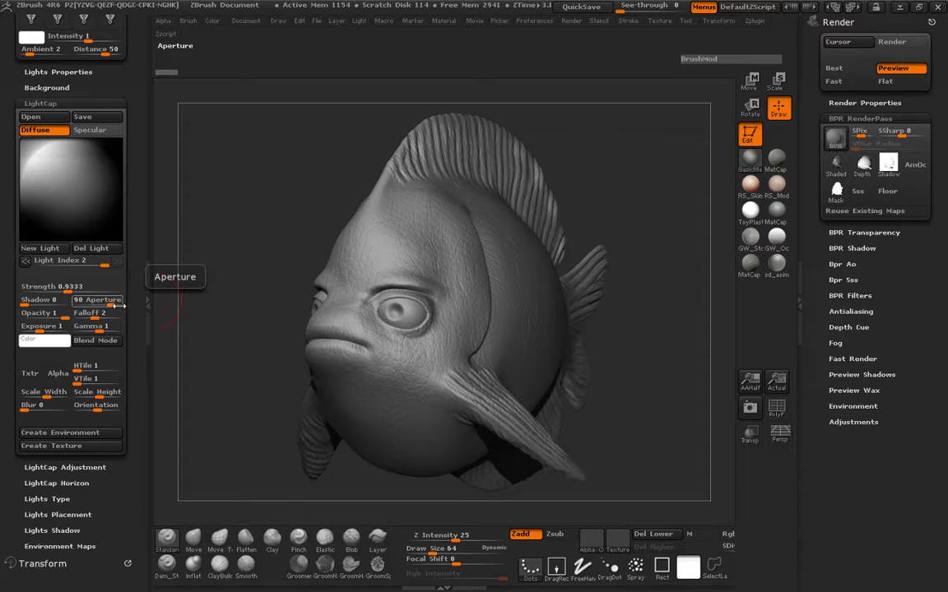
Step: Widen the second LightCap light's Aperture to about 142, set its Strength to 0.878 and render the BPR passes again
left_click_drag(114, 300, 123, 305)
left_click_drag(58, 287, 74, 289)
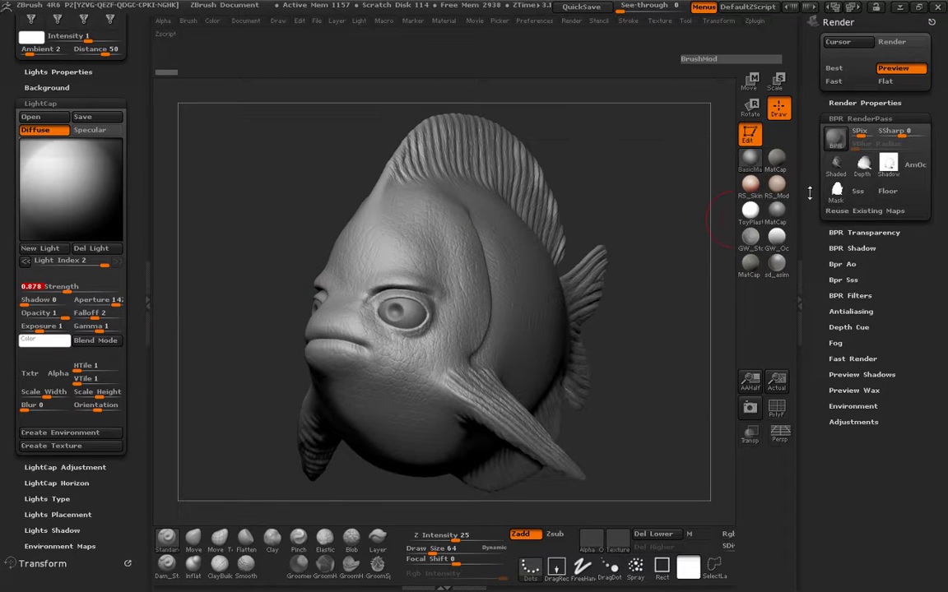
left_click(835, 141)
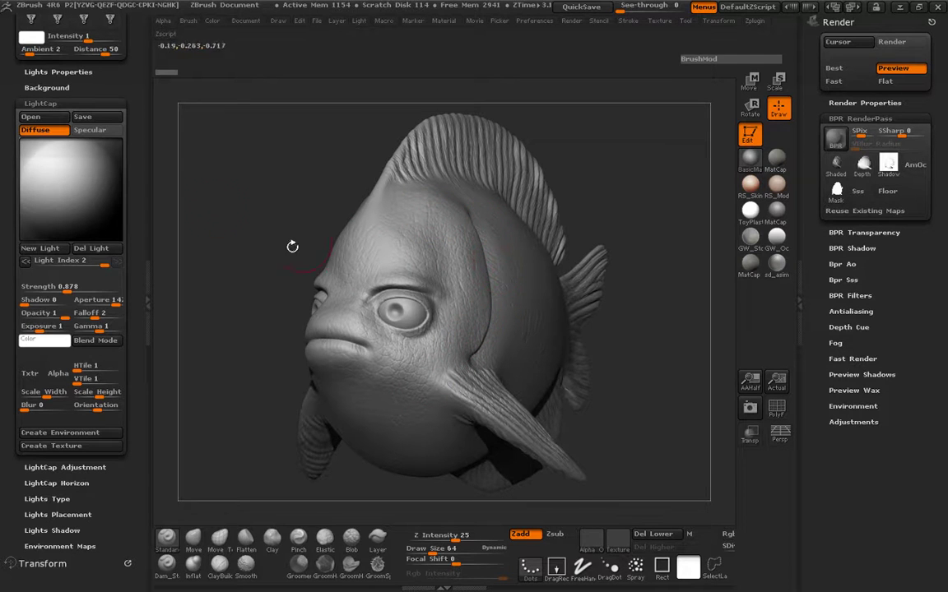
left_click_drag(131, 95, 121, 210)
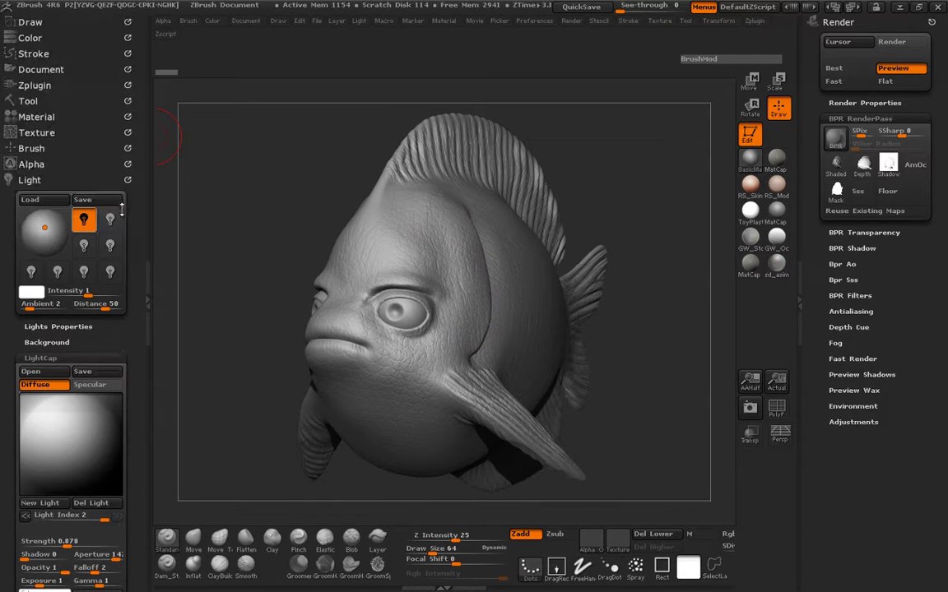
Step: Set the current material's Diffuse to 30 and Specular to 5, and render the fish with BPR
left_click(45, 120)
scroll(131, 325, "down", 4)
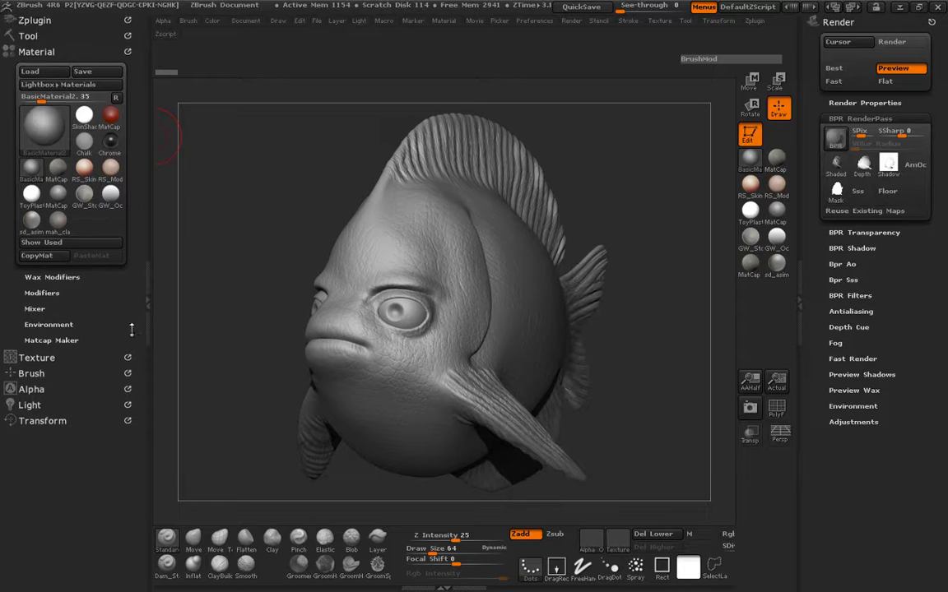
left_click(43, 253)
scroll(132, 271, "down", 4)
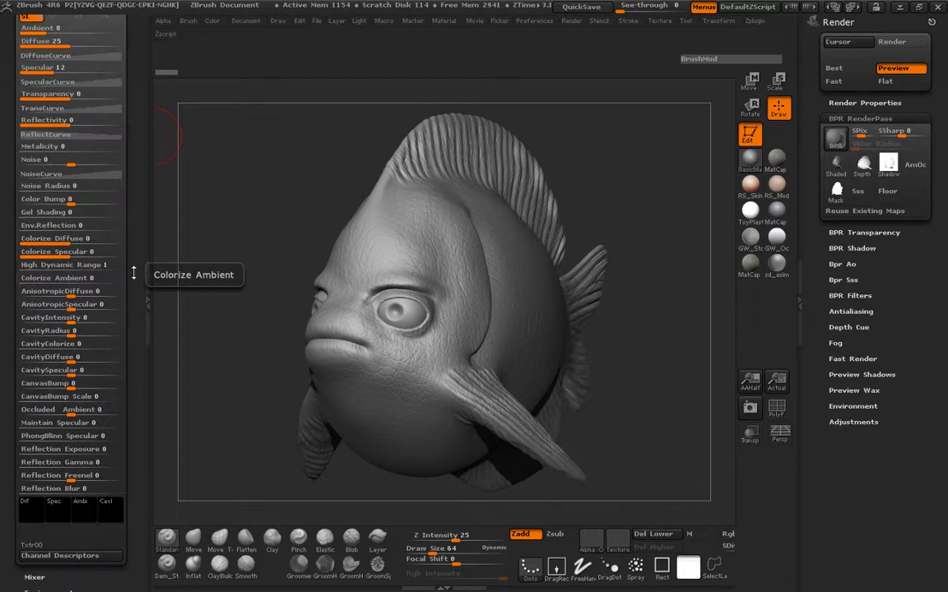
scroll(136, 271, "up", 3)
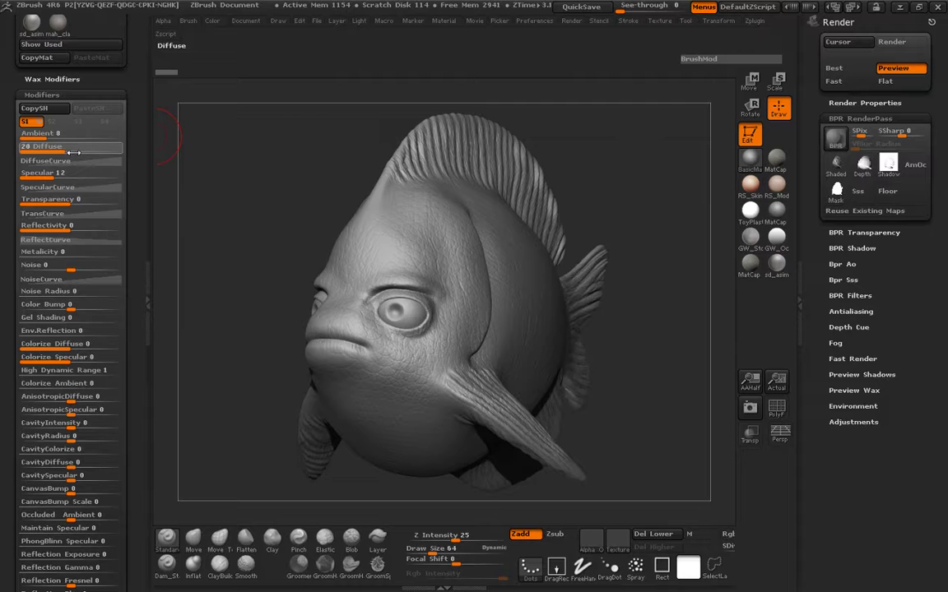
left_click_drag(73, 152, 76, 153)
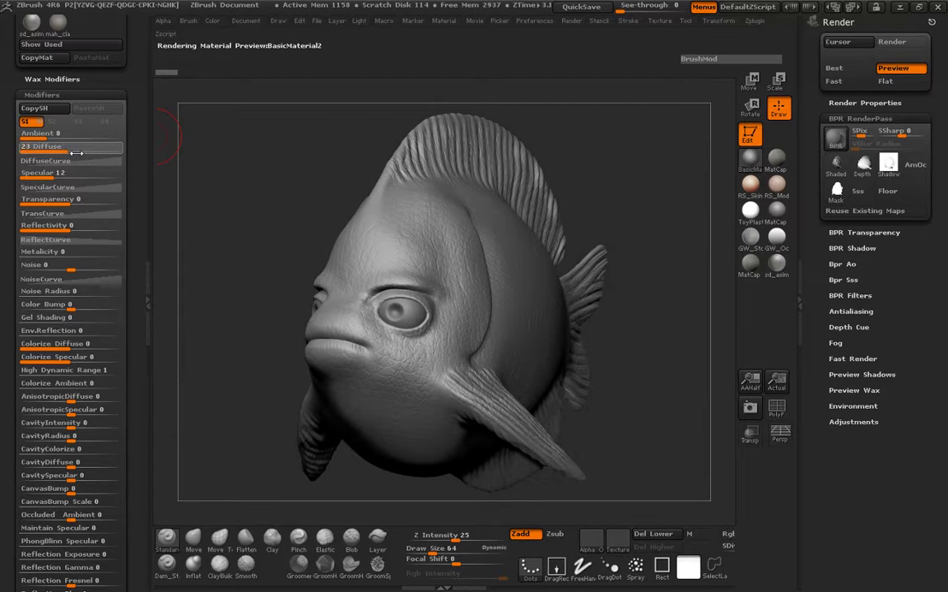
left_click_drag(76, 154, 71, 155)
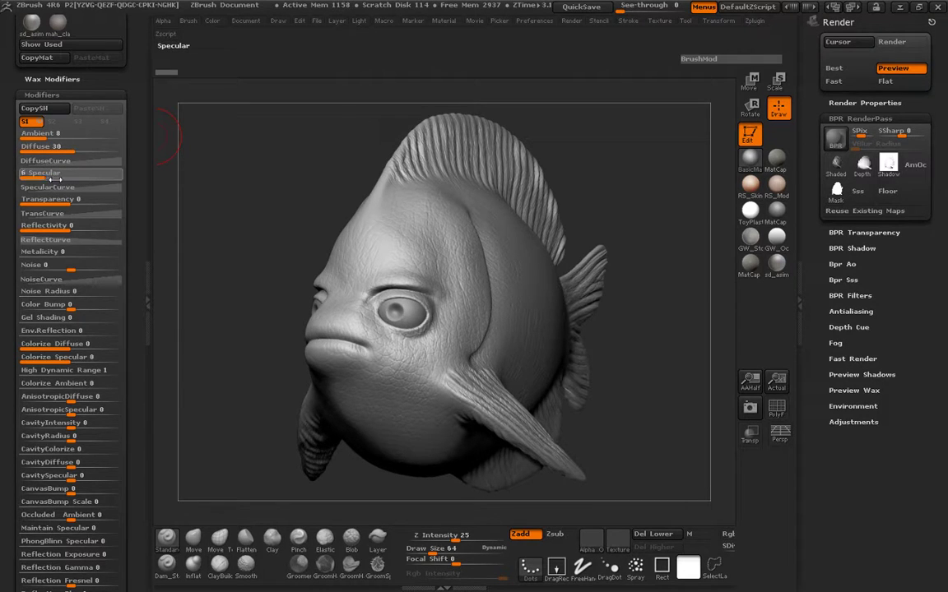
key("Return")
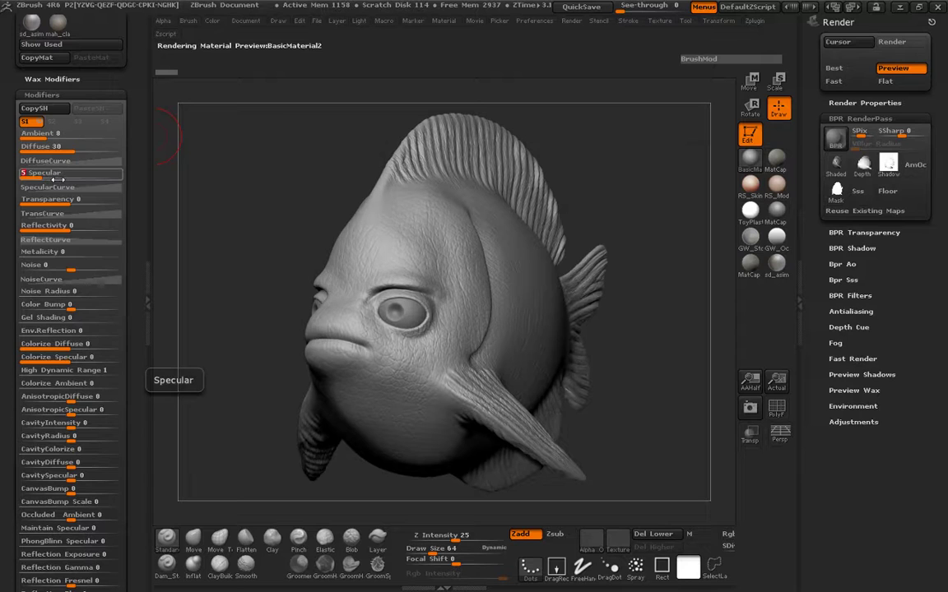
left_click(41, 94)
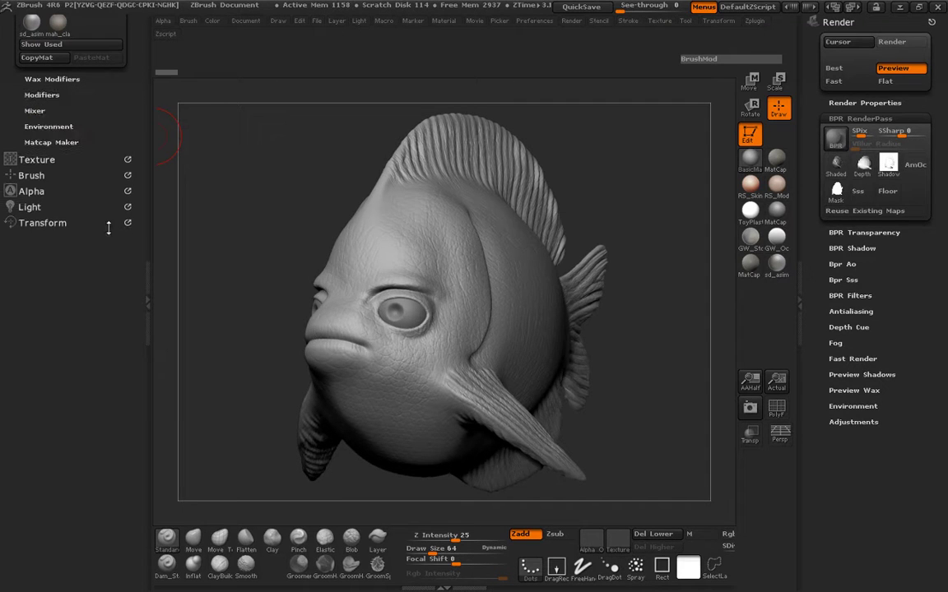
left_click(29, 218)
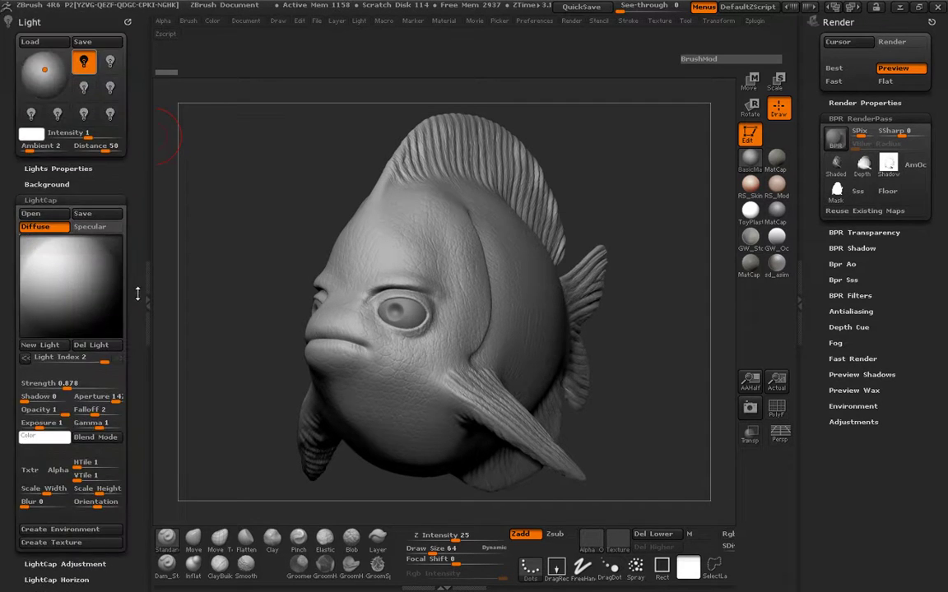
left_click(833, 140)
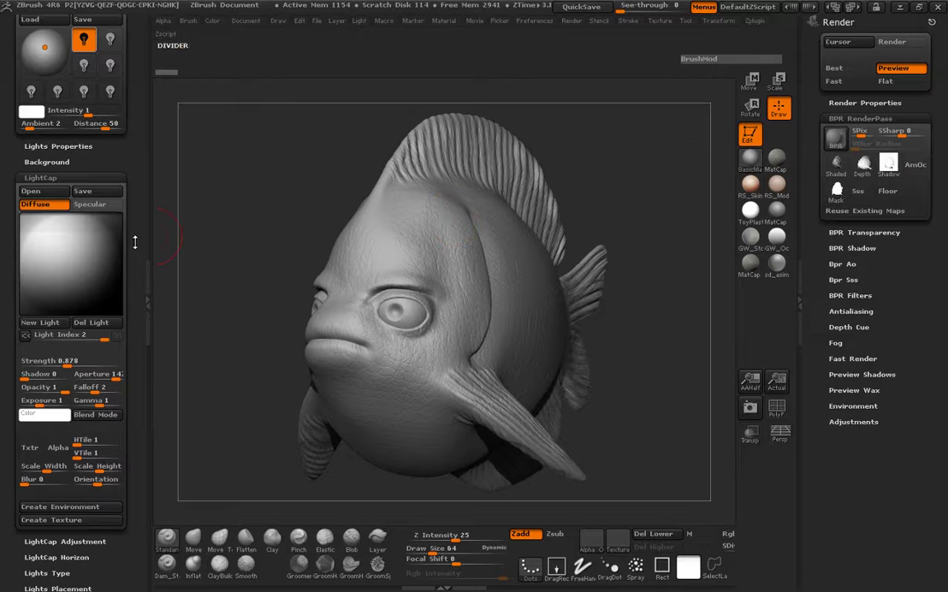
Step: Add a third LightCap light and place it at the upper right of the preview sphere
scroll(136, 264, "down", 3)
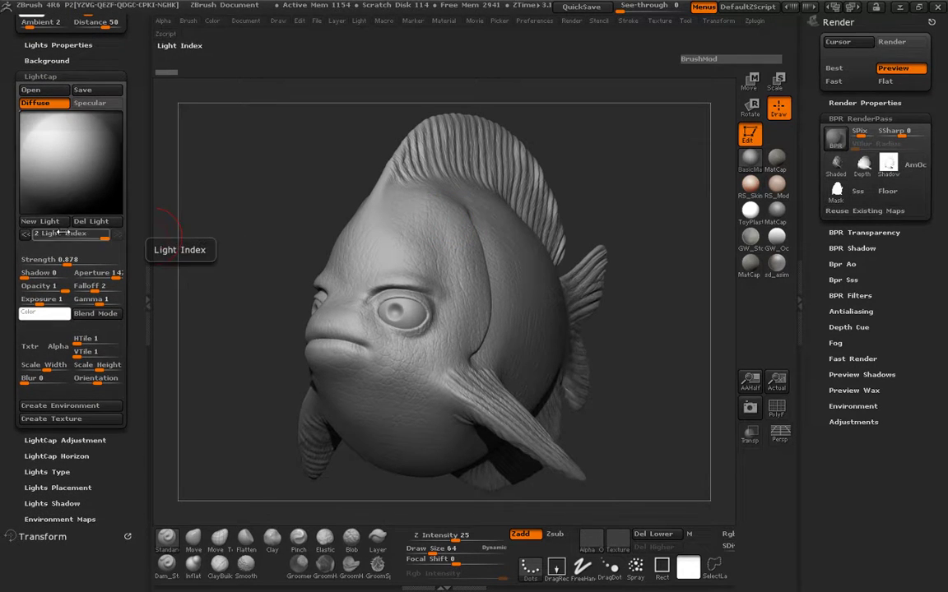
left_click(51, 223)
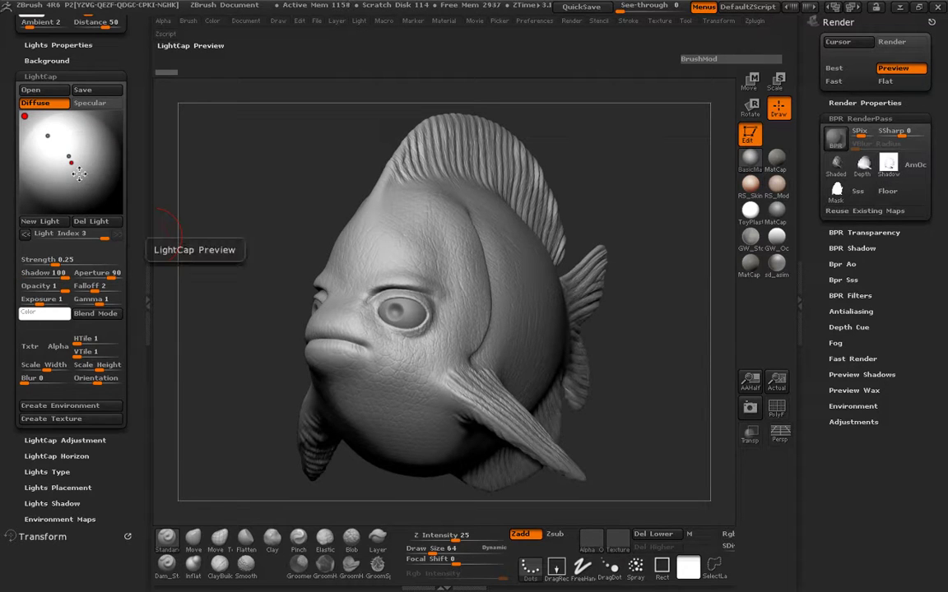
mouse_move(84, 173)
left_mouse_down()
mouse_move(76, 174)
mouse_move(91, 179)
mouse_move(95, 151)
left_mouse_up()
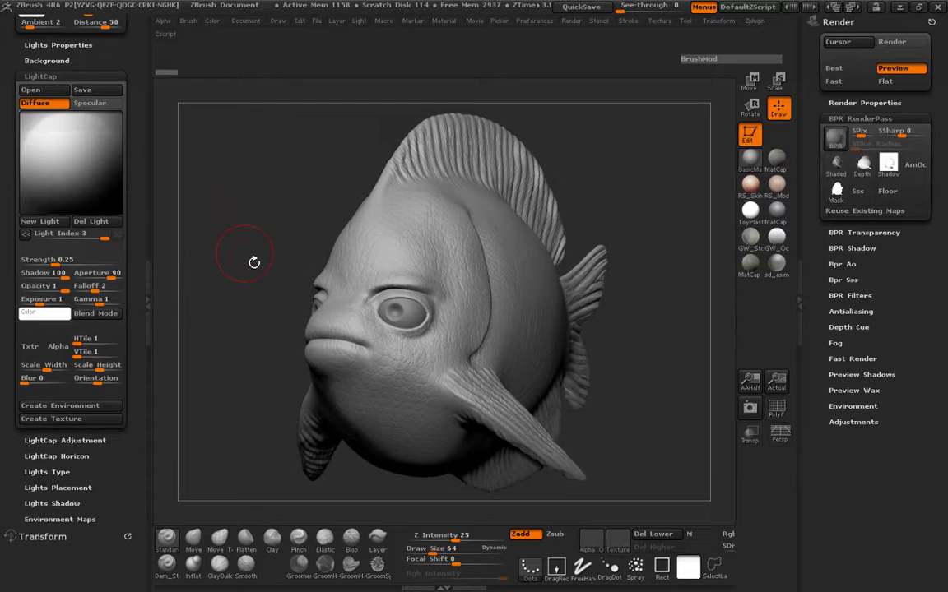
Step: Set the third LightCap light's Strength to 0.0921, Aperture to about 138 and Shadow to 31
left_click_drag(63, 264, 54, 264)
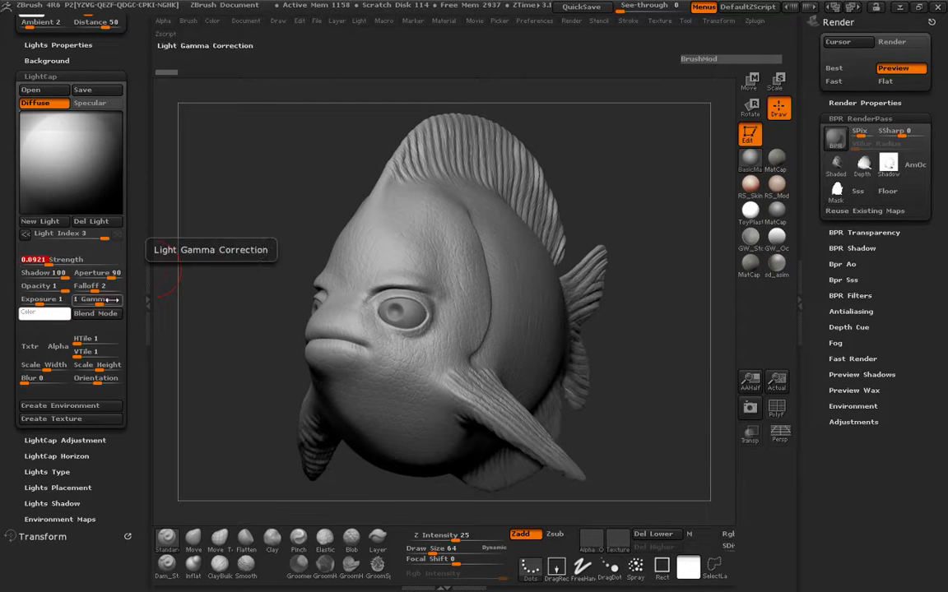
left_click_drag(117, 279, 123, 282)
left_click(122, 281)
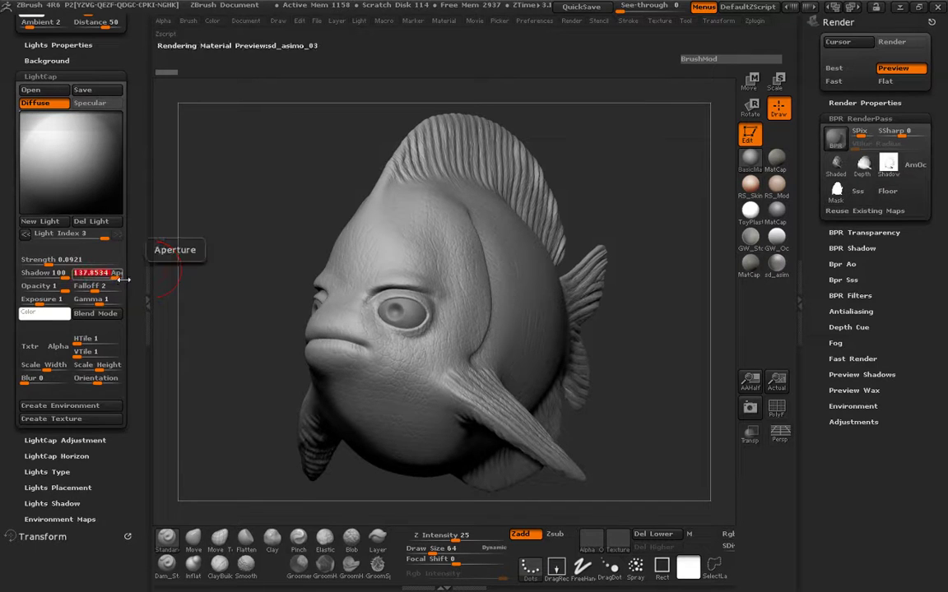
left_click_drag(69, 285, 61, 283)
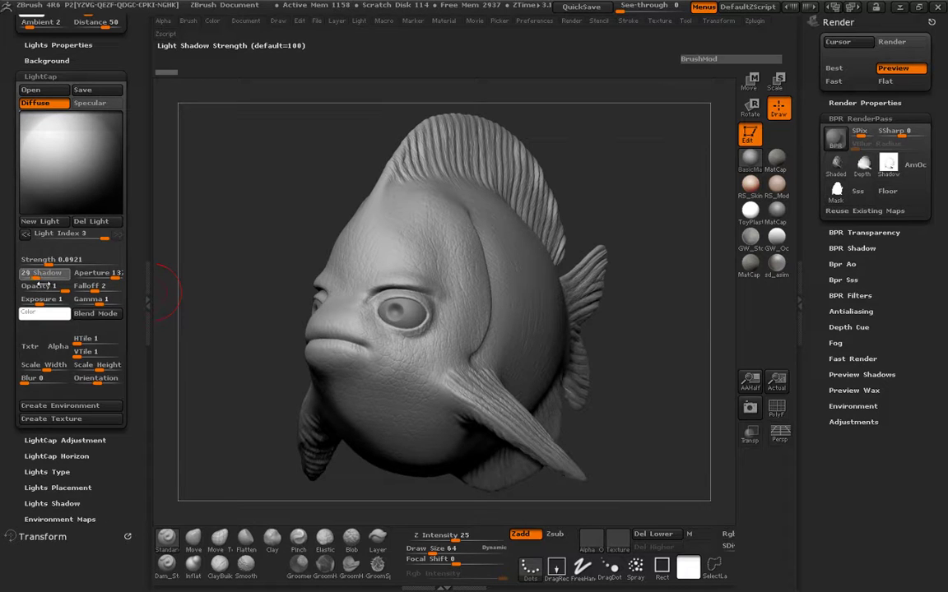
left_click_drag(42, 286, 43, 286)
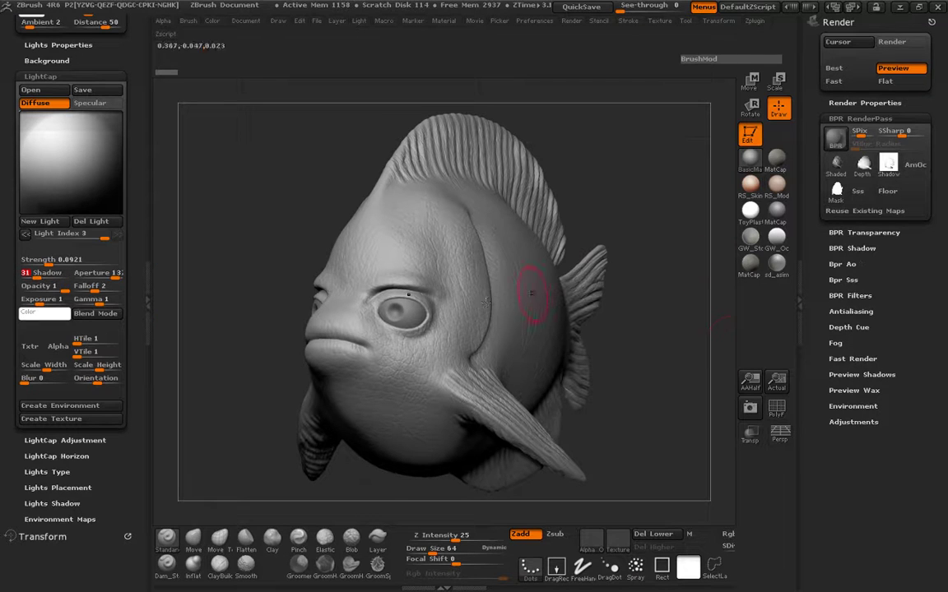
Step: Apply Texture 06 to the third LightCap light, set its Strength to 0.5192 and render the fish with BPR
left_click(39, 353)
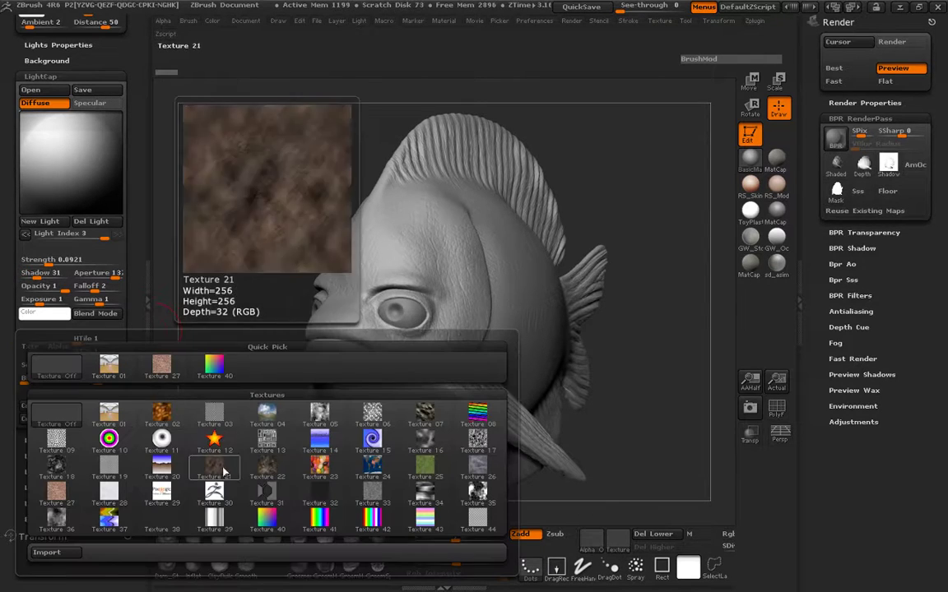
left_click(369, 418)
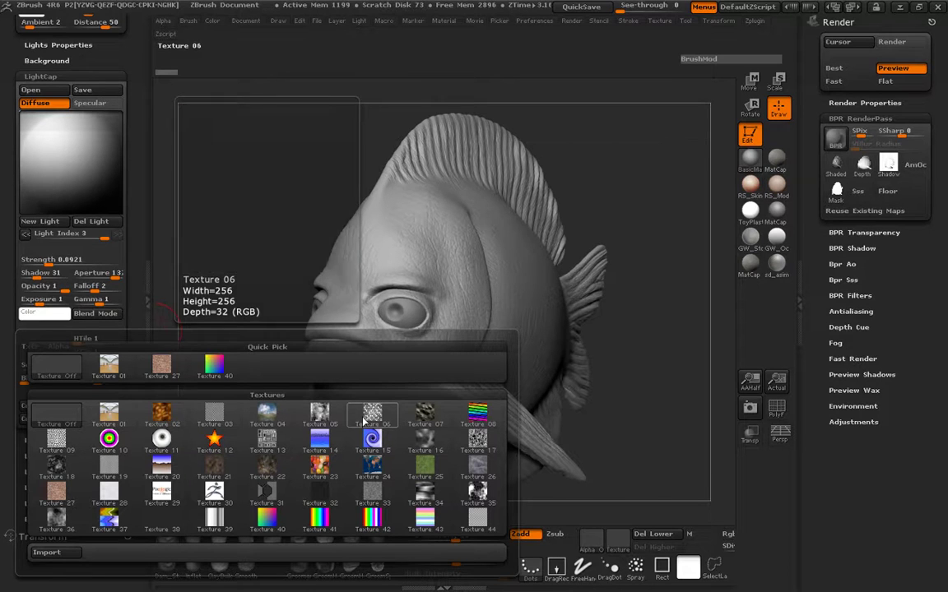
mouse_move(108, 150)
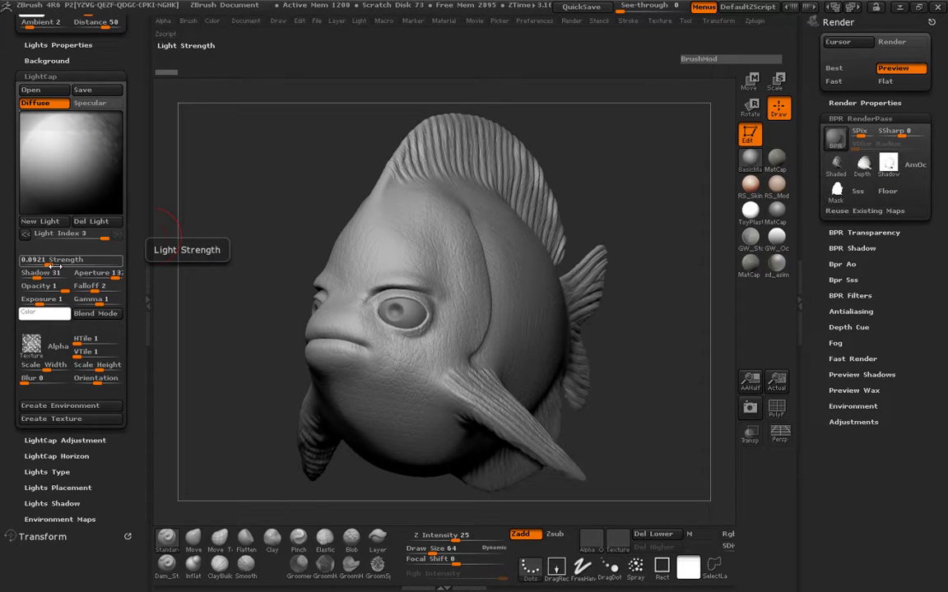
left_click_drag(53, 266, 68, 266)
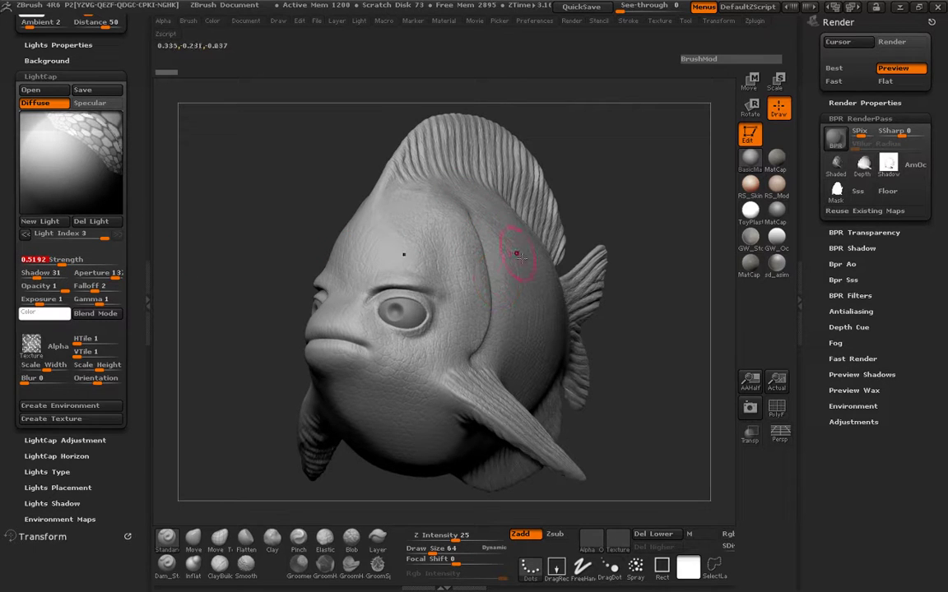
left_click(834, 143)
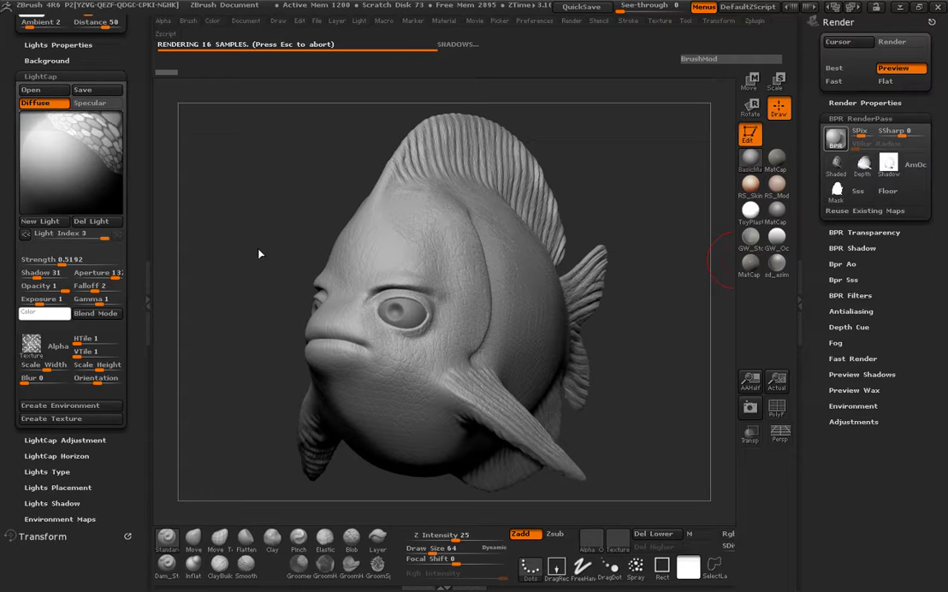
left_click_drag(258, 255, 267, 258)
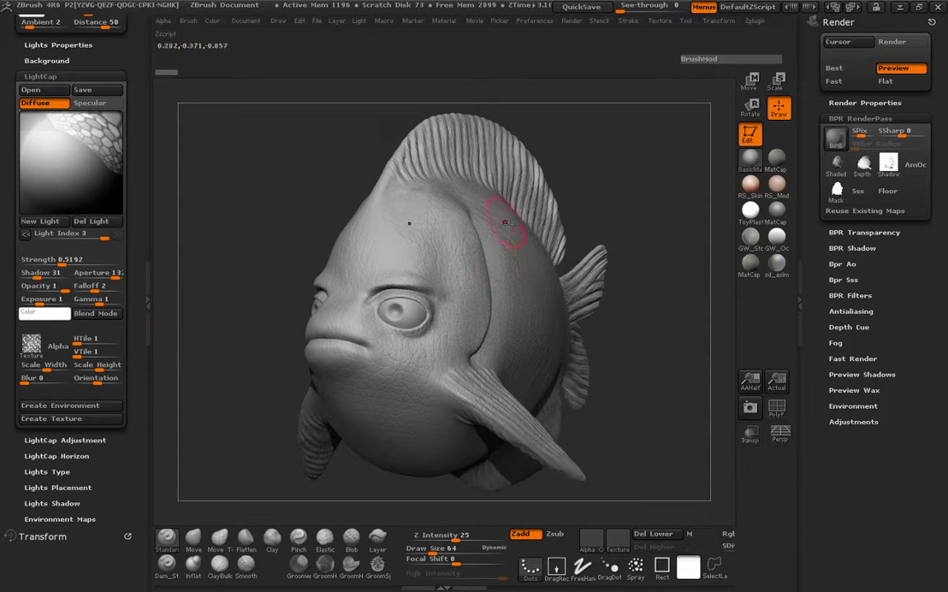
Step: Move the third LightCap light nearer the sphere's centre, with a green color and a Strength of 3.6796
mouse_move(56, 317)
left_mouse_down()
mouse_move(169, 338)
mouse_move(226, 328)
mouse_move(226, 287)
left_mouse_up()
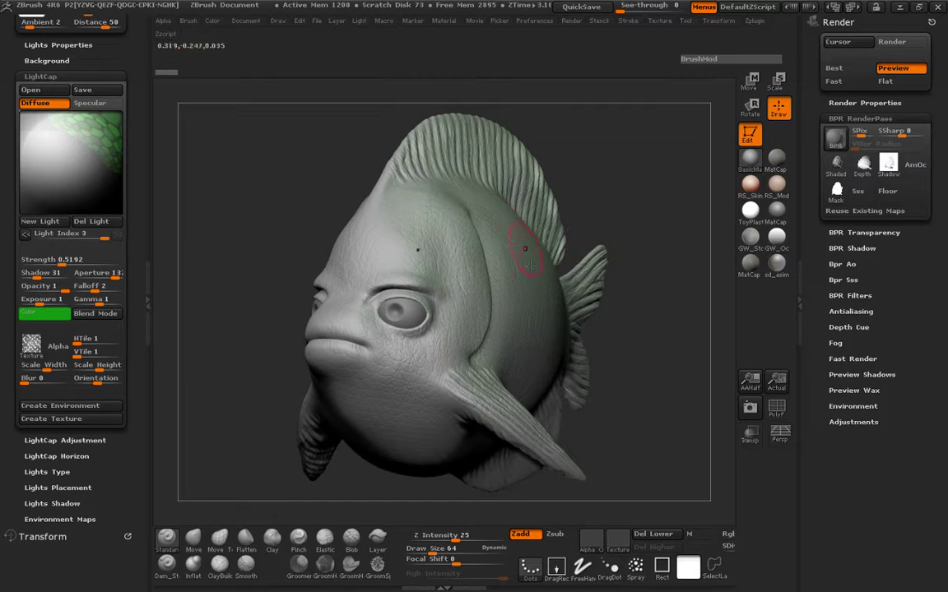
left_click_drag(100, 141, 84, 163)
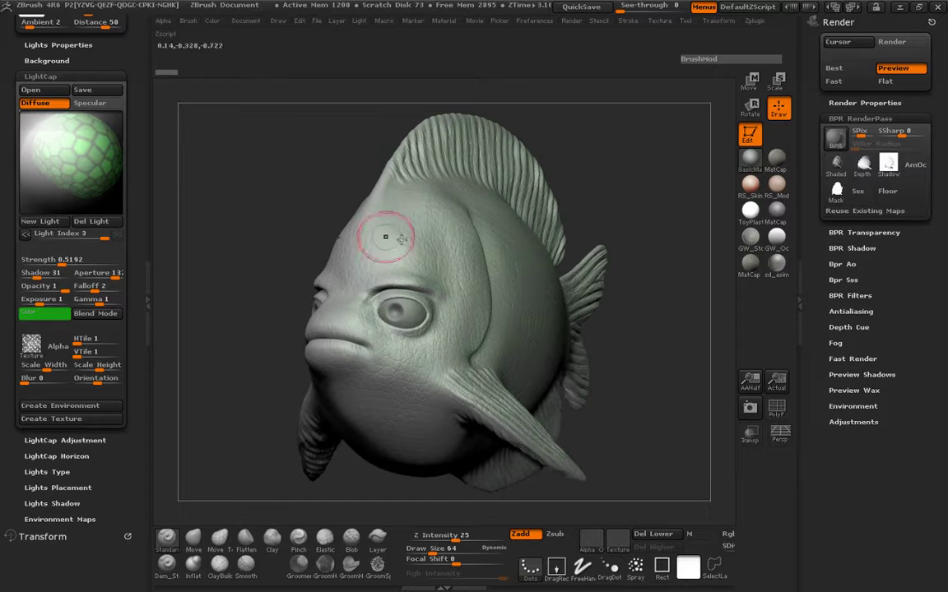
left_click_drag(67, 264, 93, 270)
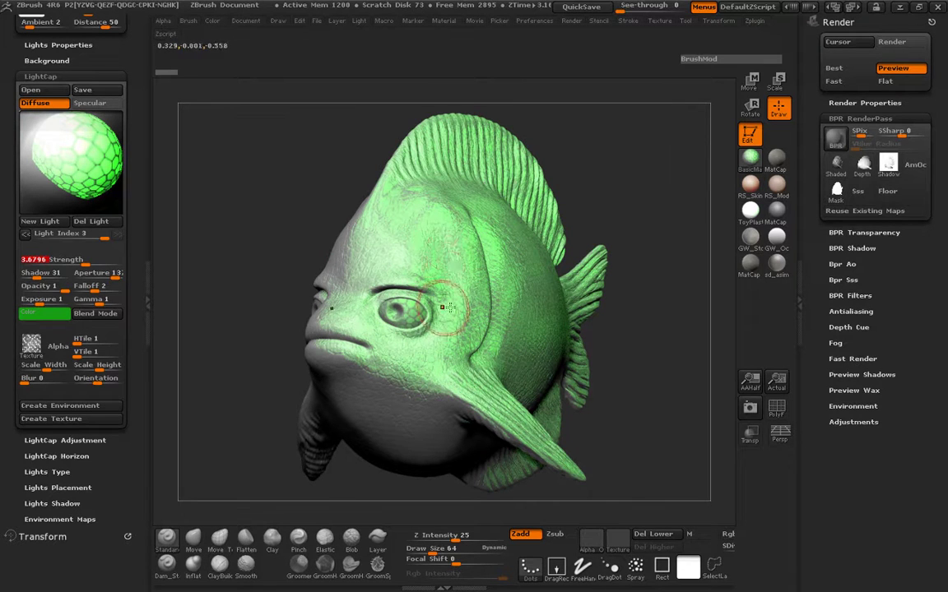
Step: Remove the texture from the third LightCap light and change its color to a neutral mid grey
left_click(32, 347)
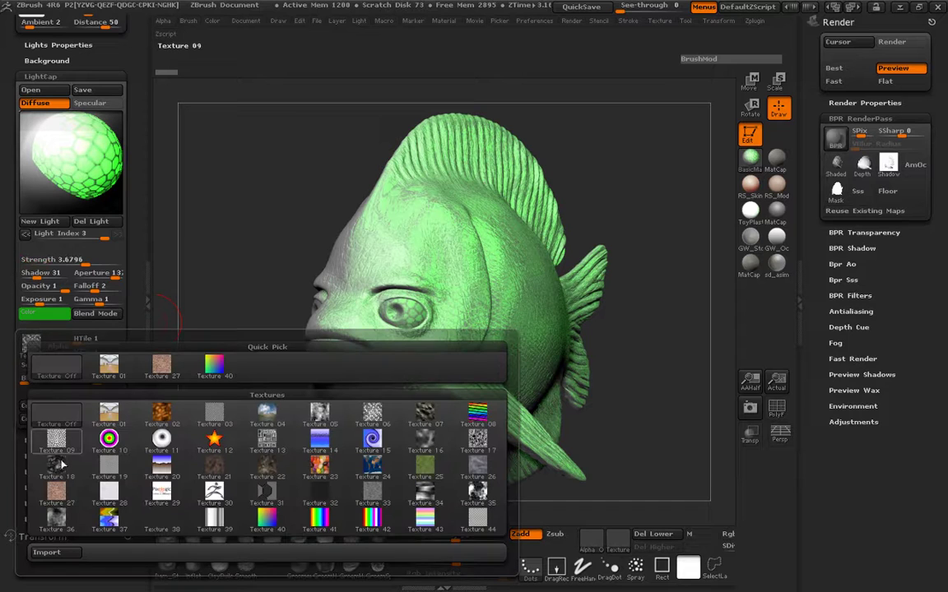
left_click(54, 418)
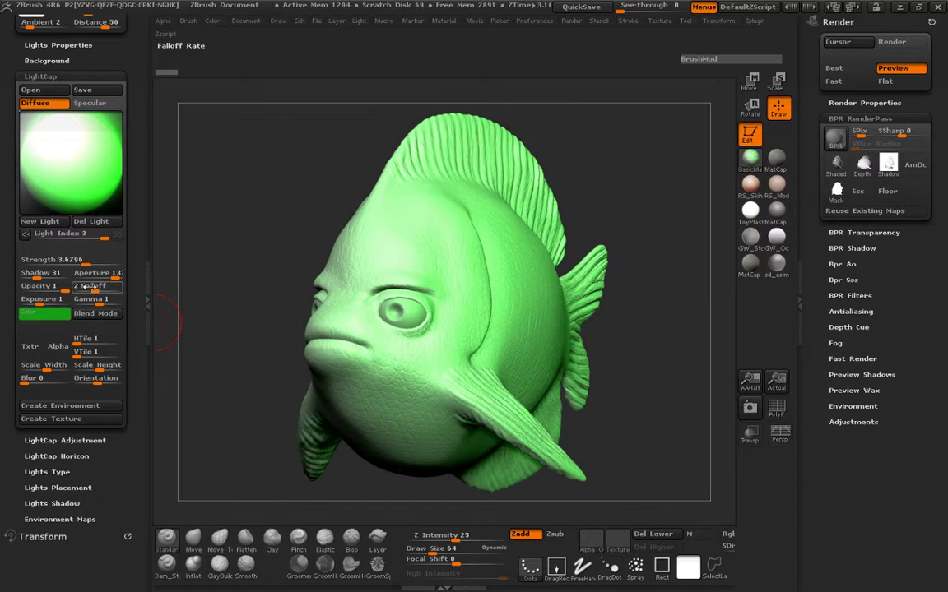
left_click(54, 320)
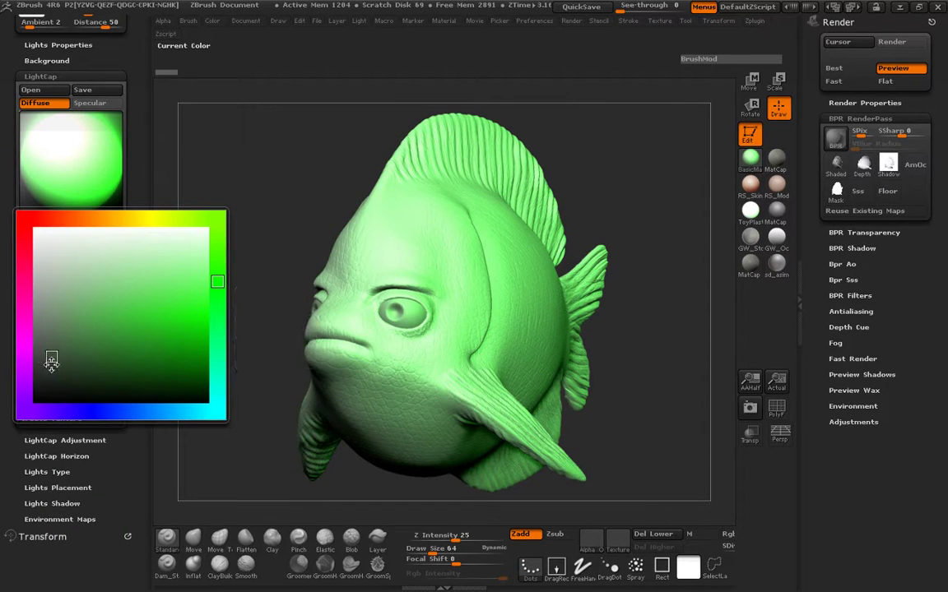
left_click(43, 324)
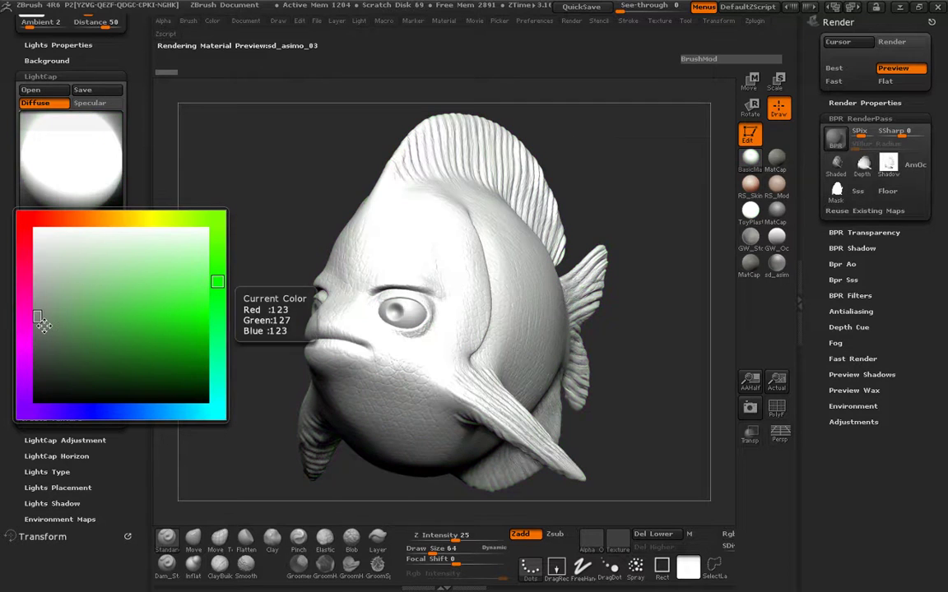
Step: Set the third LightCap light's Strength to 0.09 and render the fish with BPR
left_click_drag(104, 263, 70, 269)
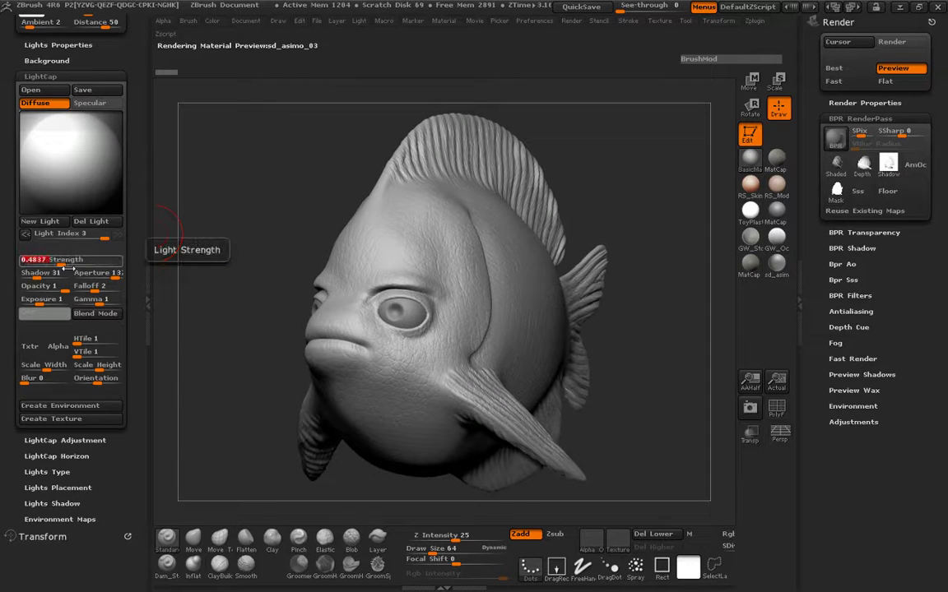
type(".")
type(".09")
key("Return")
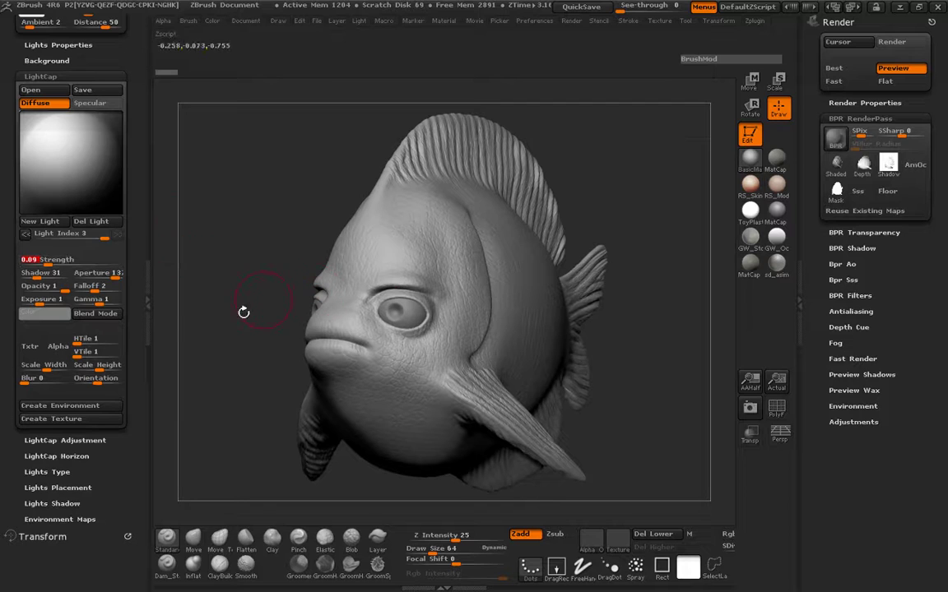
left_click(833, 141)
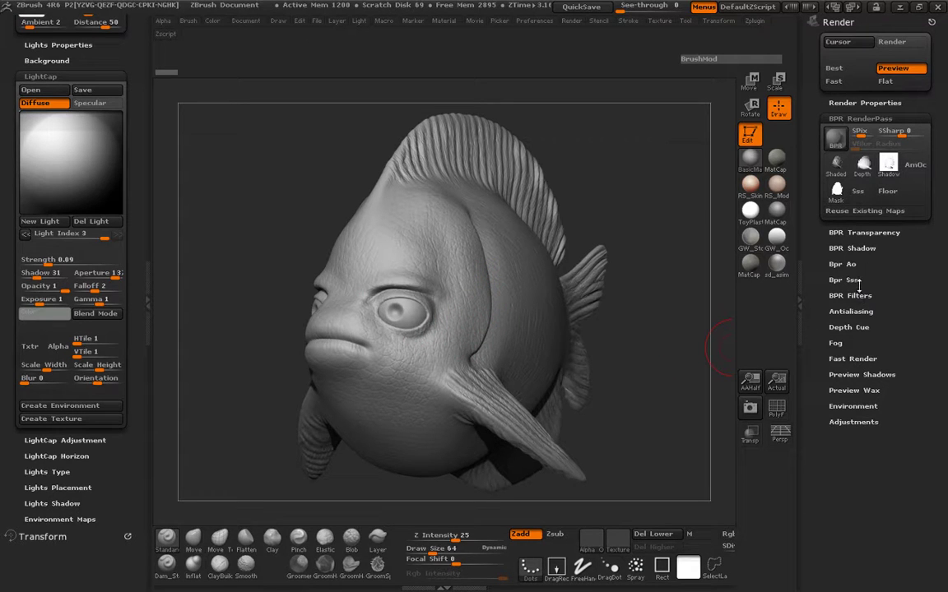
Step: Collapse the tray holding the light settings and set the render Details to 3
left_click(156, 276)
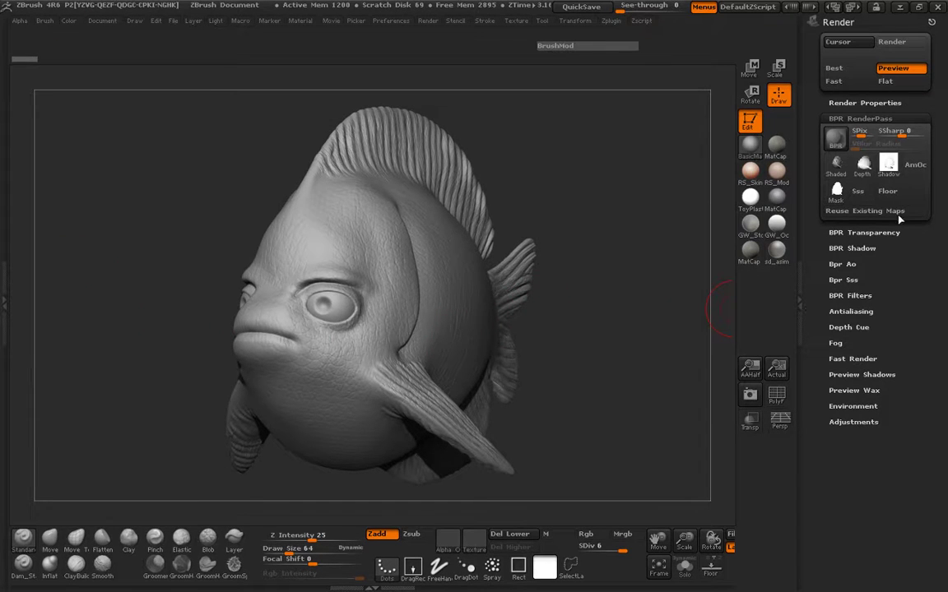
left_click(866, 104)
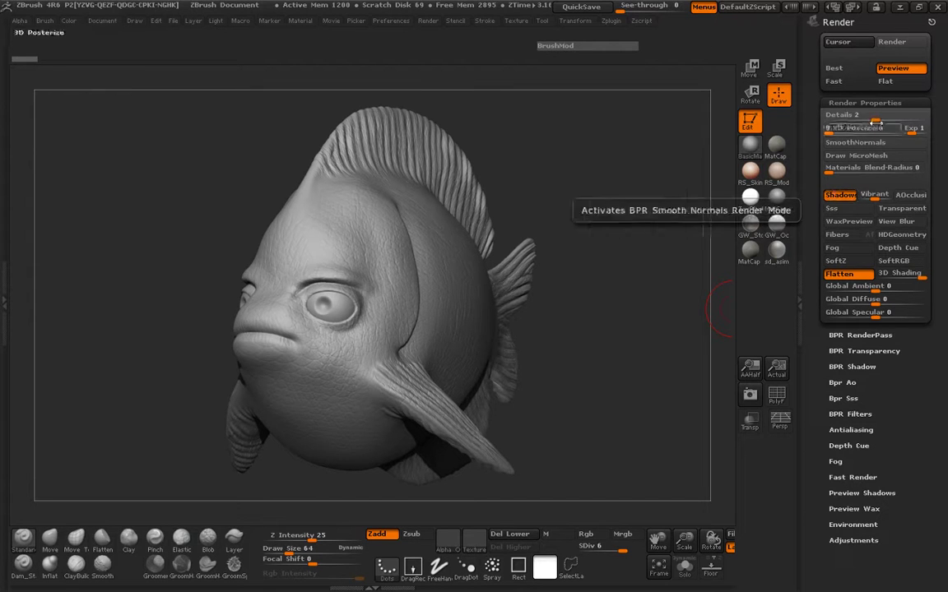
left_click_drag(876, 122, 915, 126)
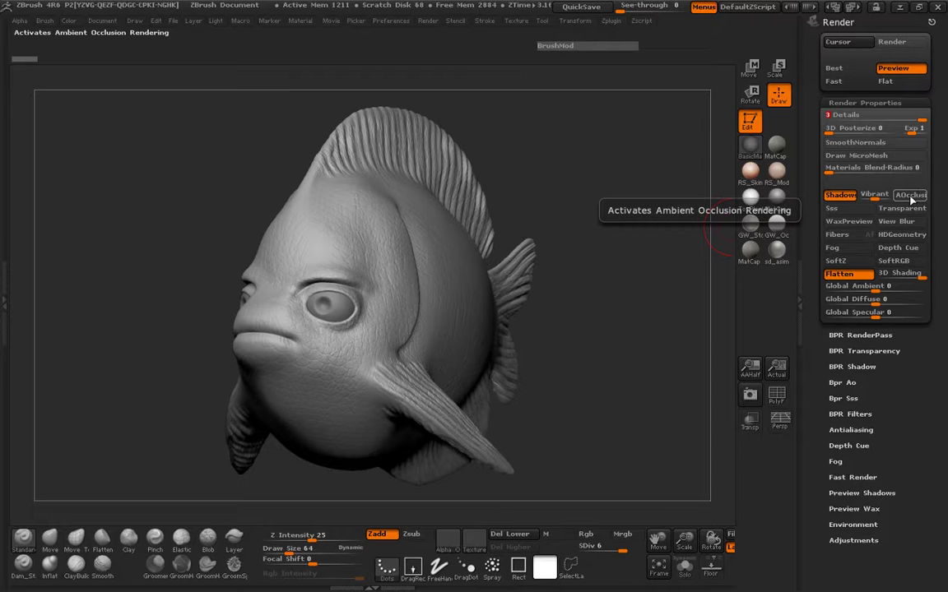
Step: Enable Depth Cue, SoftRGB and SoftZ in the render properties
left_click(901, 250)
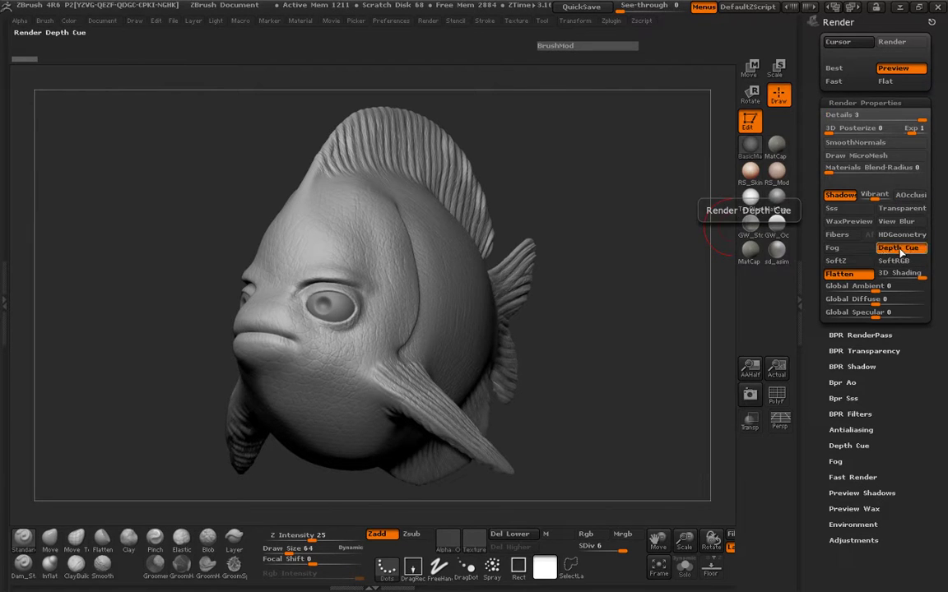
left_click(901, 261)
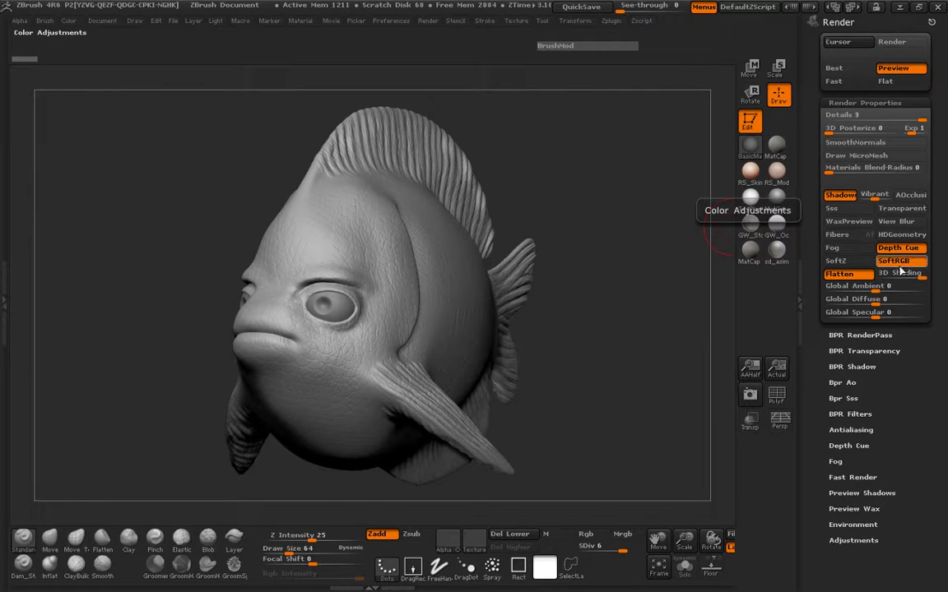
left_click(834, 262)
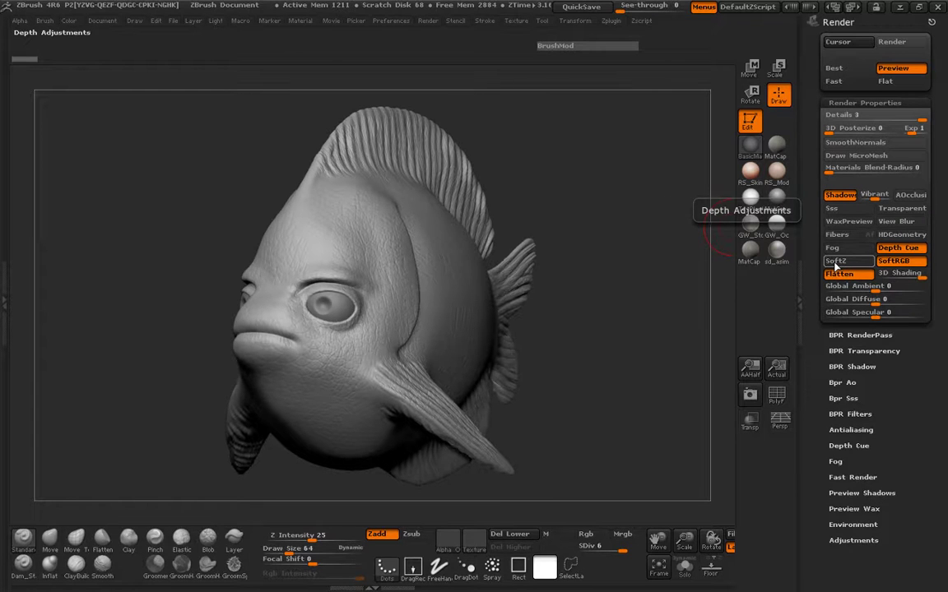
Step: Set the BPR shadow's global strength to 0.25 and its floor strength to 0.01
left_click_drag(920, 371, 874, 283)
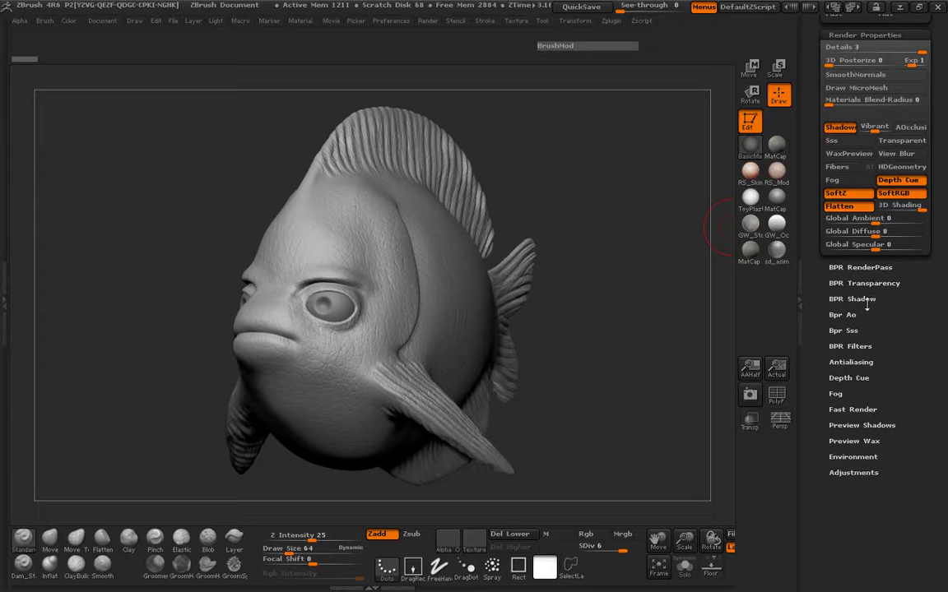
left_click(864, 300)
left_click_drag(910, 254, 910, 293)
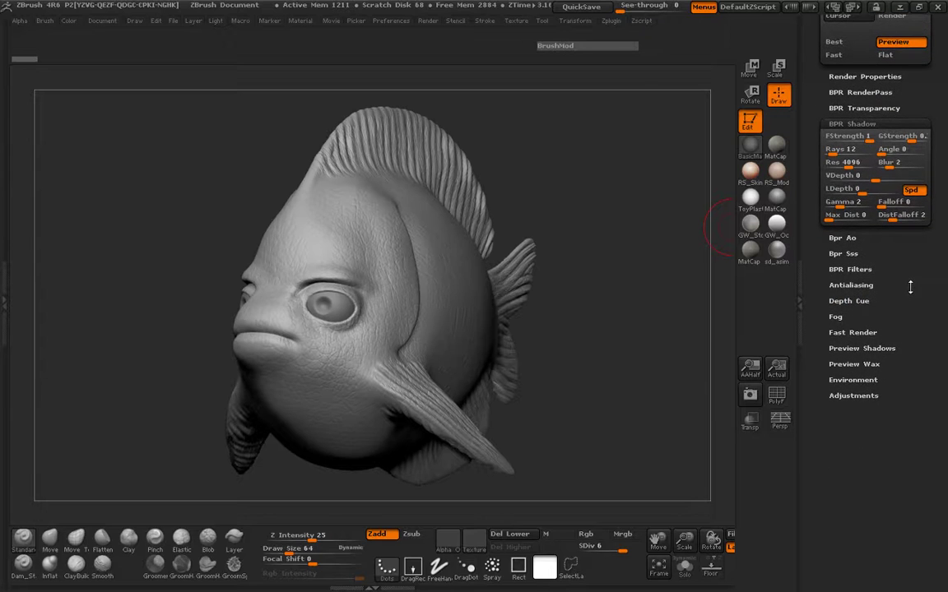
left_click(901, 142)
type(".25")
key("Return")
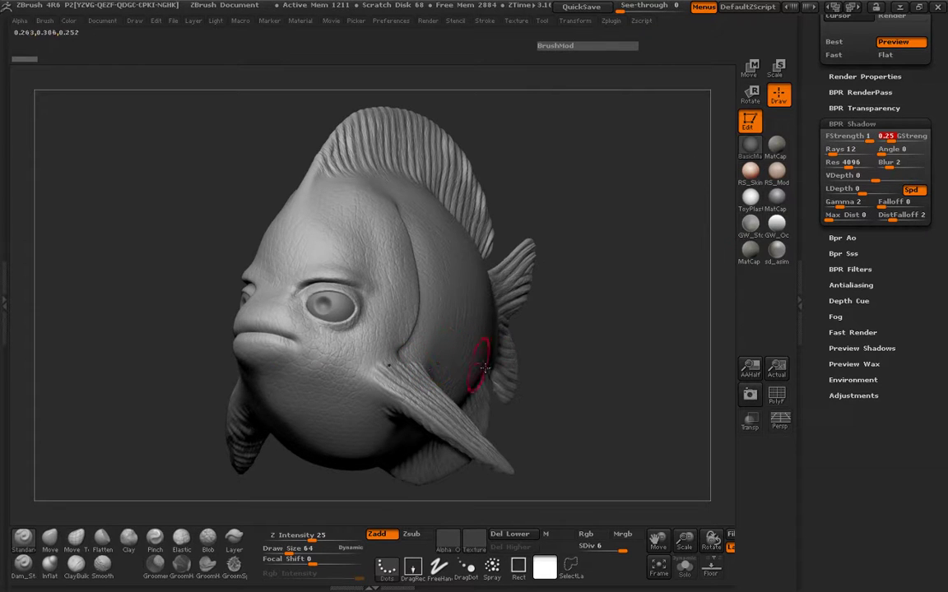
left_click(849, 138)
type("0.01")
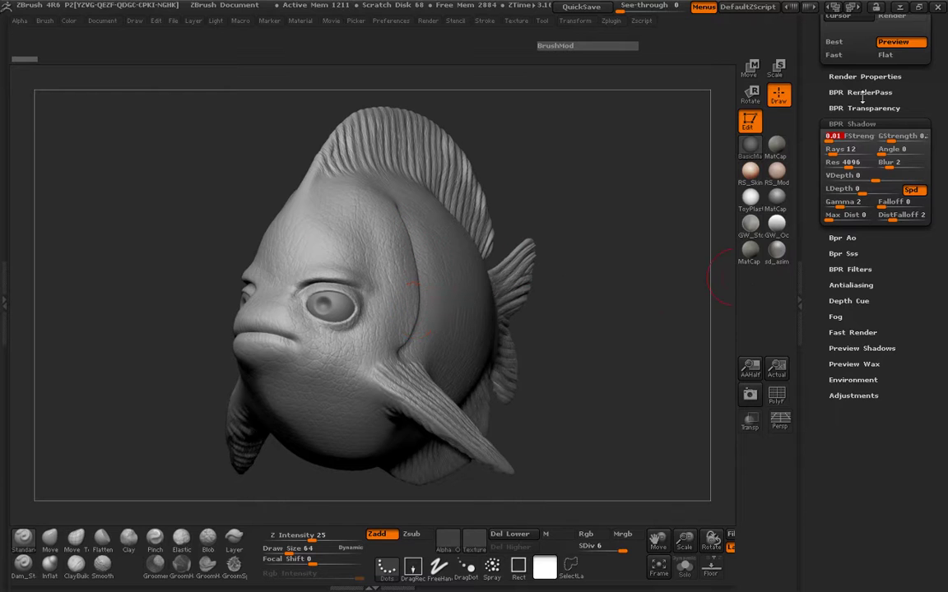
Step: Show the BPR render passes and render the fish with BPR using the new shadow settings
left_click(870, 81)
left_click(869, 81)
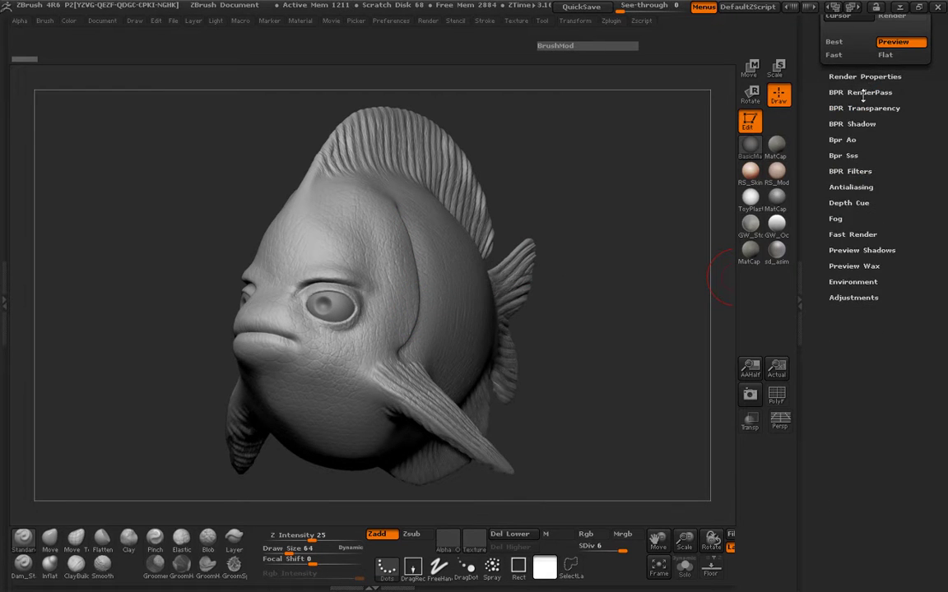
left_click(862, 94)
left_click(835, 111)
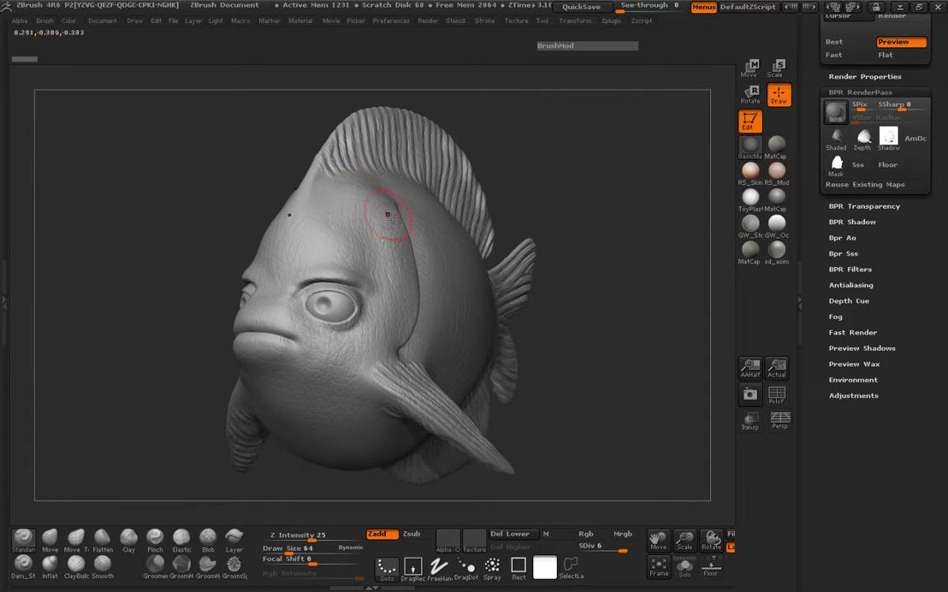
Step: Set the BPR SubPixel Sharpness to 25 and render the fish again
mouse_move(890, 141)
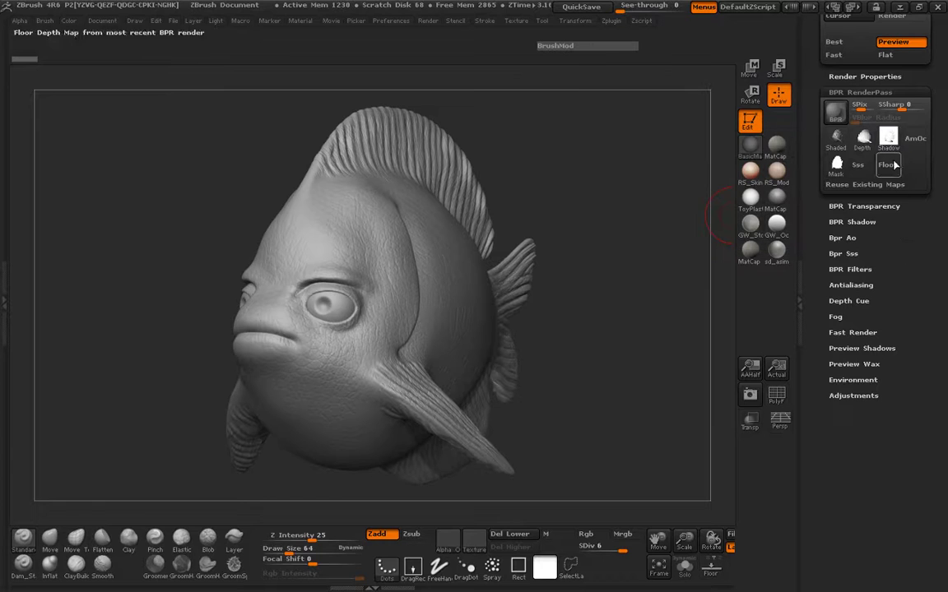
left_click_drag(908, 107, 919, 110)
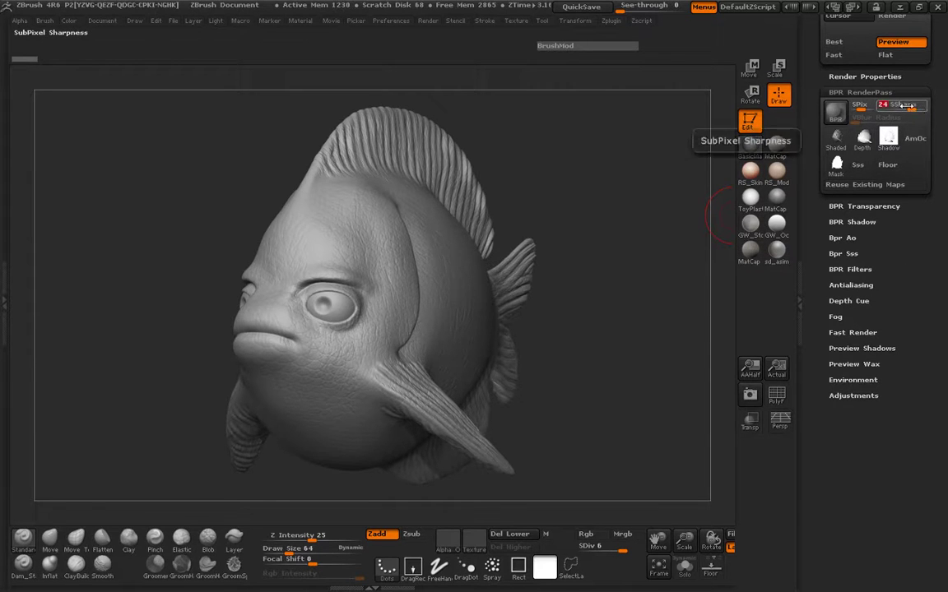
left_click(836, 115)
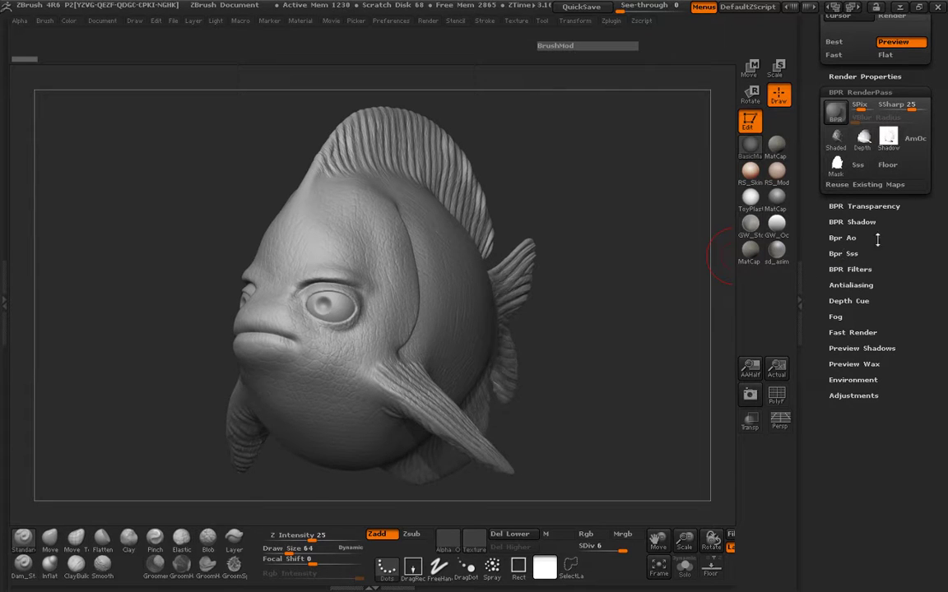
Step: Configure antialiasing with a Blur of 60, a Size of 4 and a Super Sample of 3
scroll(904, 257, "down", 1)
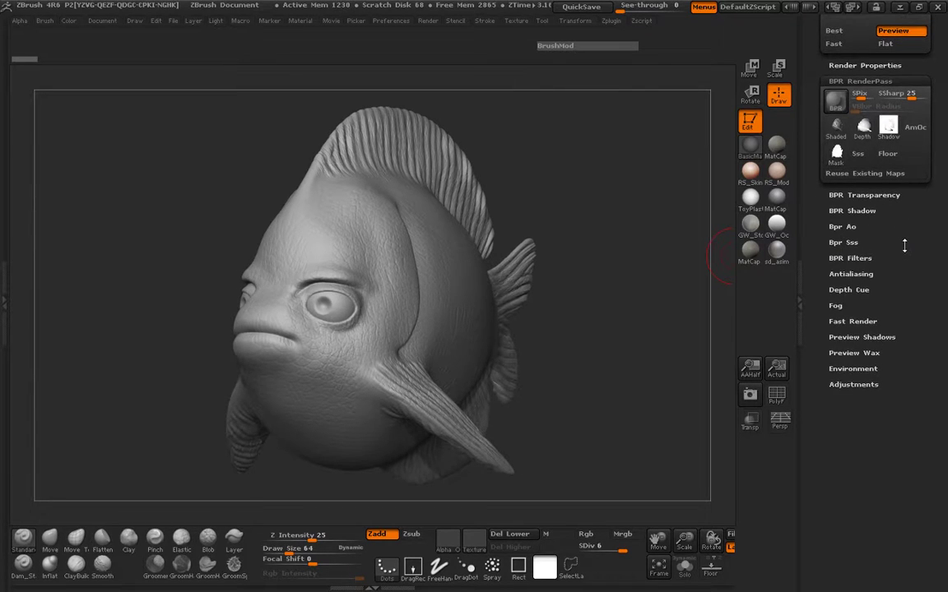
left_click(851, 275)
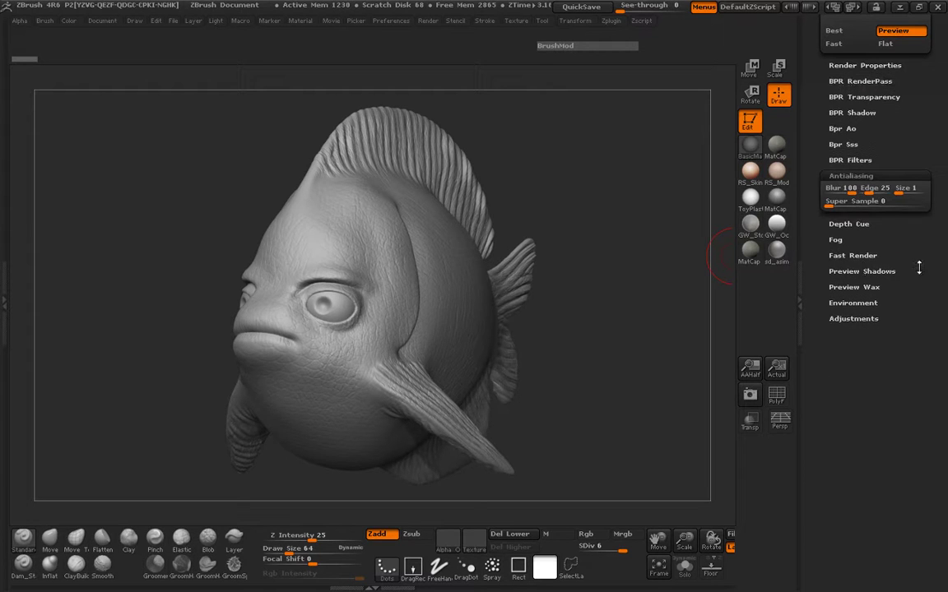
left_click_drag(855, 211, 853, 211)
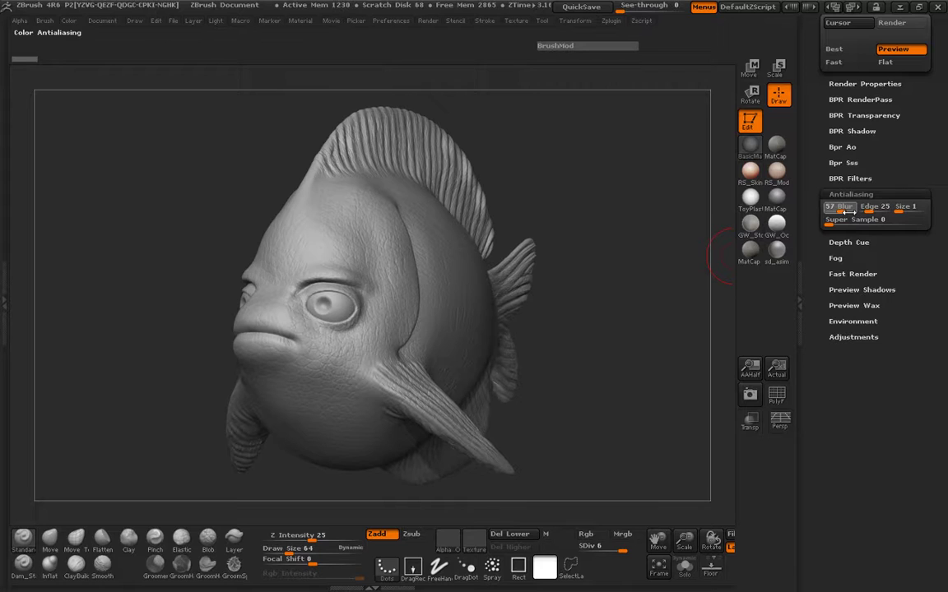
left_click(912, 212)
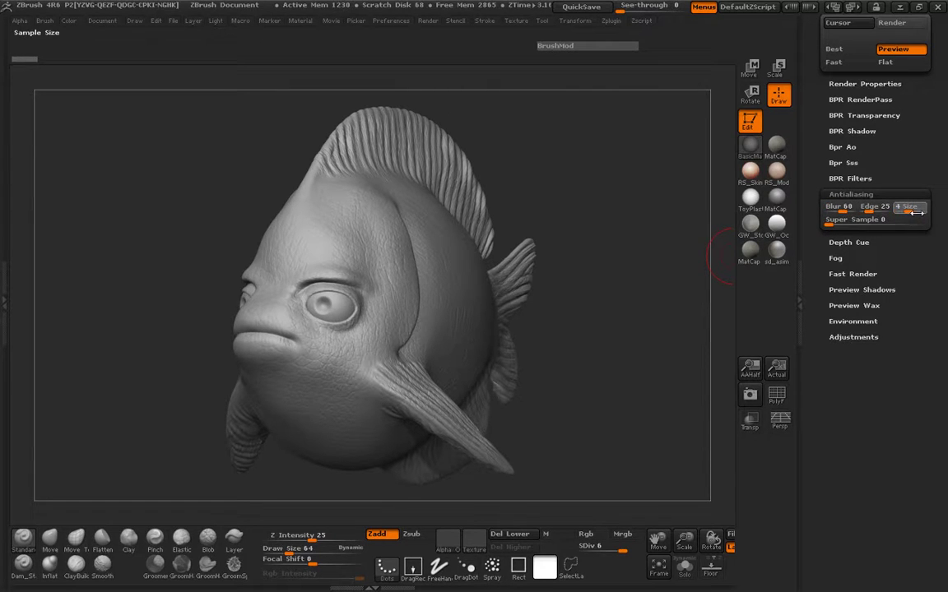
left_click(860, 222)
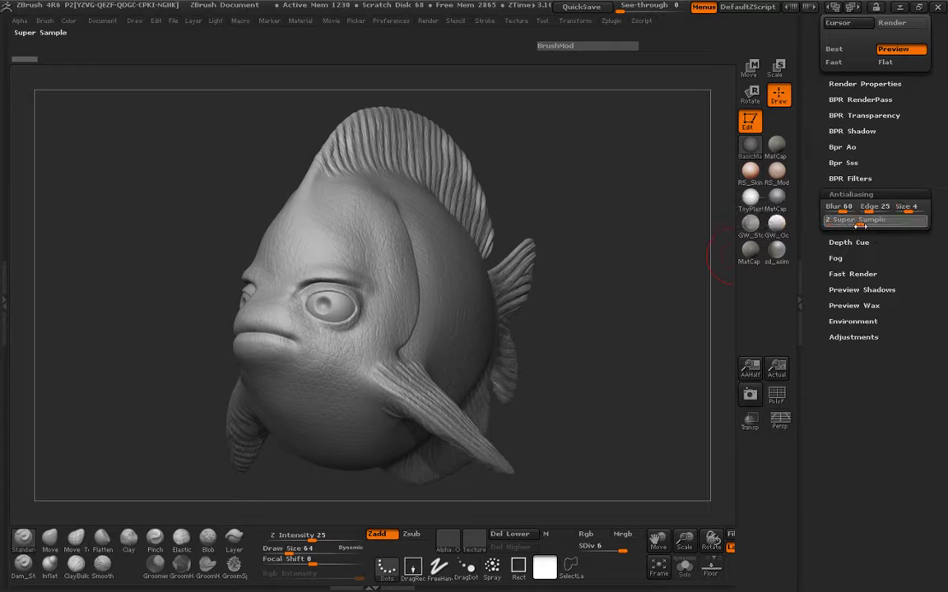
left_click_drag(859, 225, 890, 224)
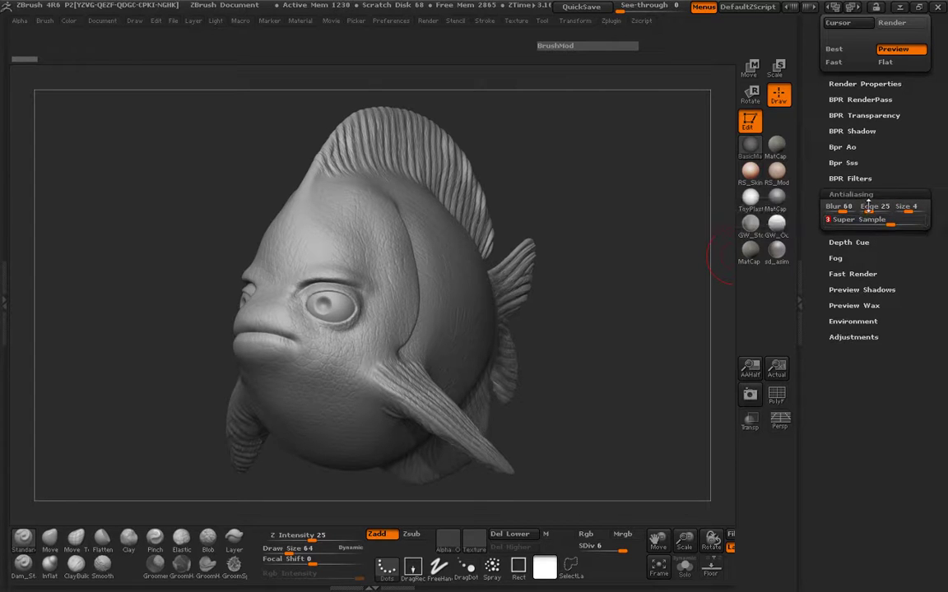
Step: Return to the BPR render passes and render the fish with the new antialiasing settings
left_click(868, 195)
left_click_drag(914, 158, 910, 187)
left_click(869, 120)
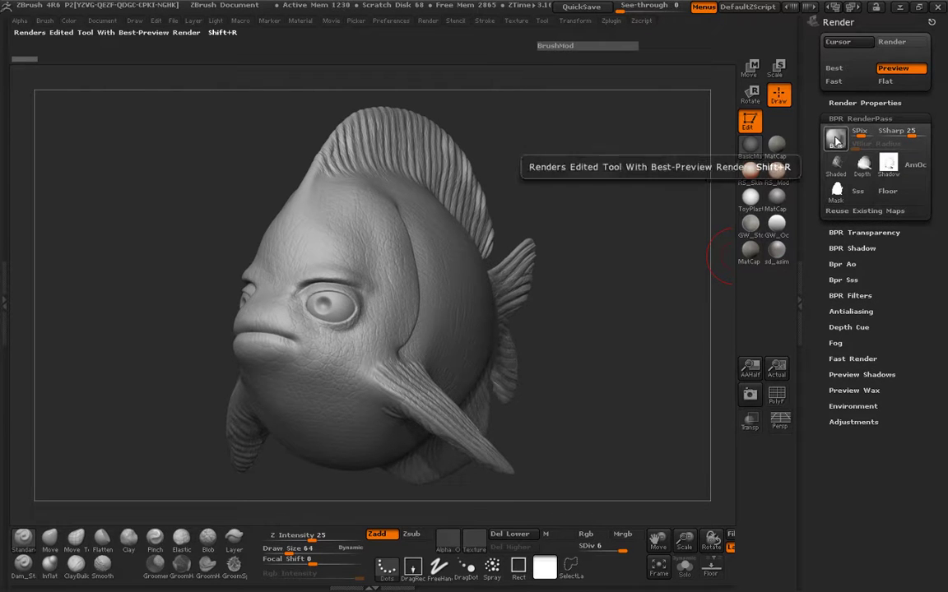
left_click(835, 139)
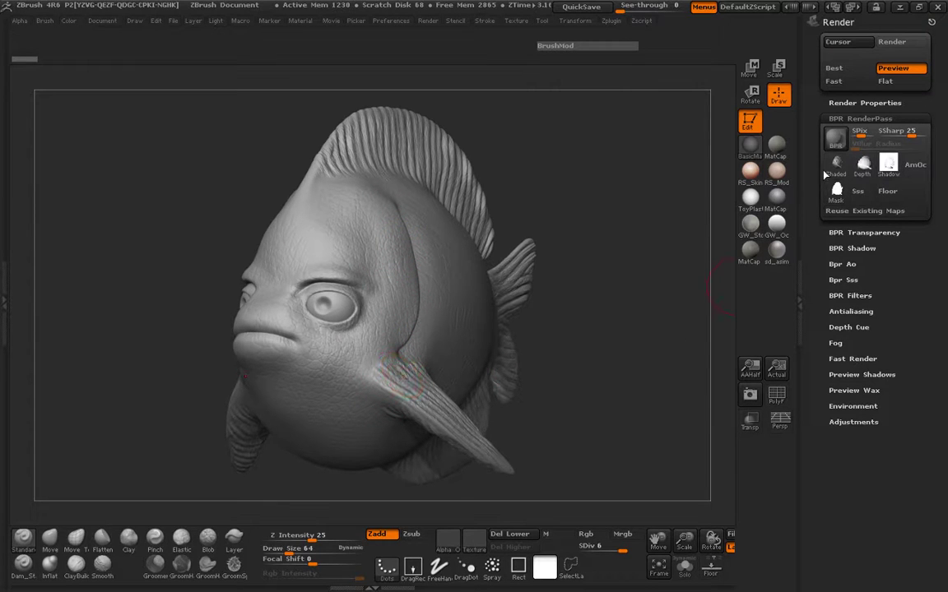
mouse_move(836, 171)
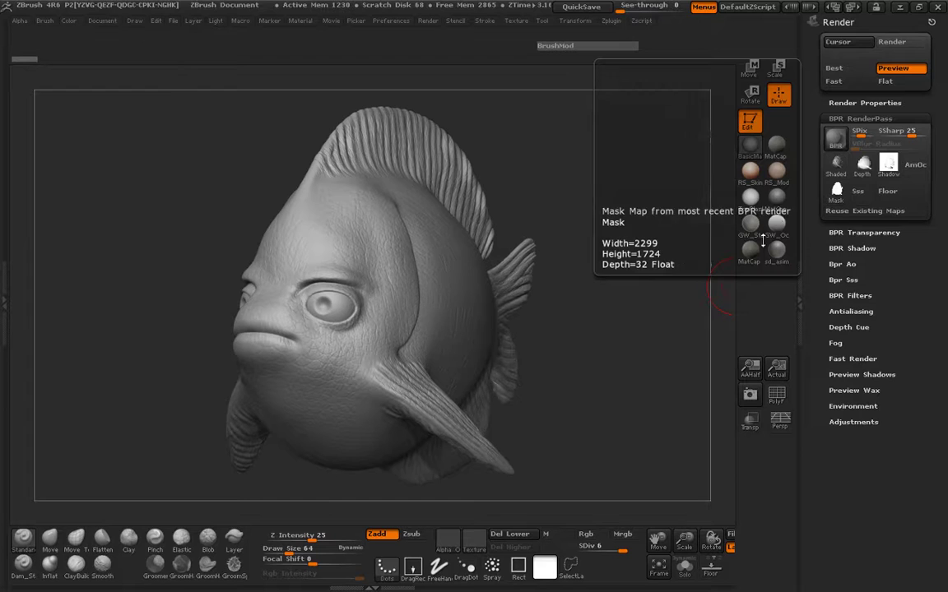
Step: Turn on ambient occlusion rendering and set the BPR AO global strength to 1
left_click(887, 264)
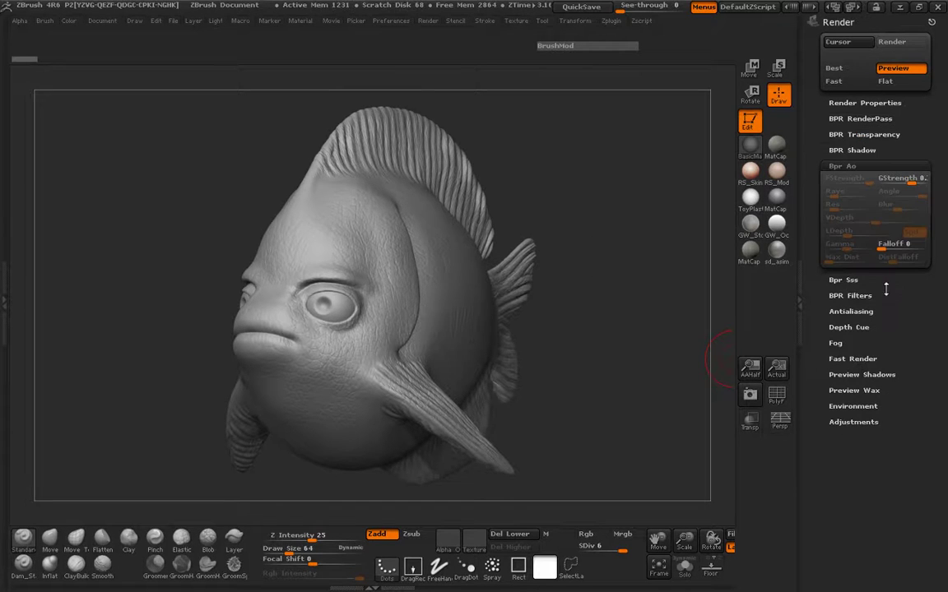
left_click(872, 105)
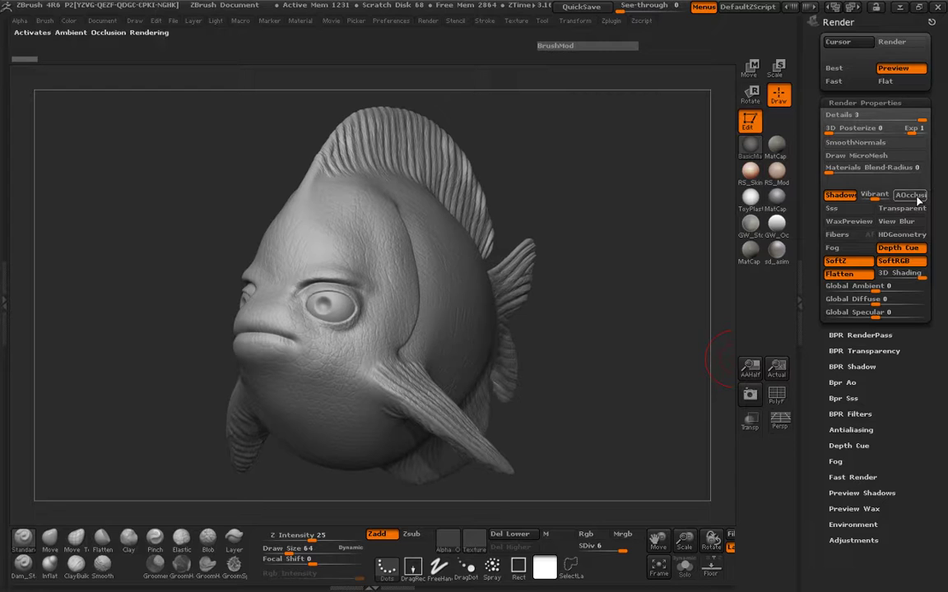
left_click_drag(942, 265, 942, 232)
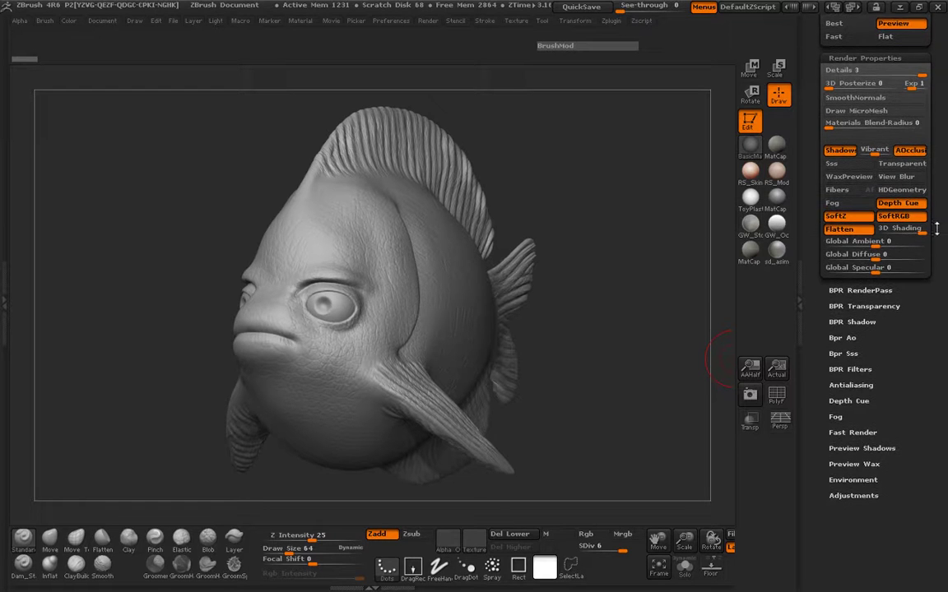
left_click(864, 70)
left_click(842, 149)
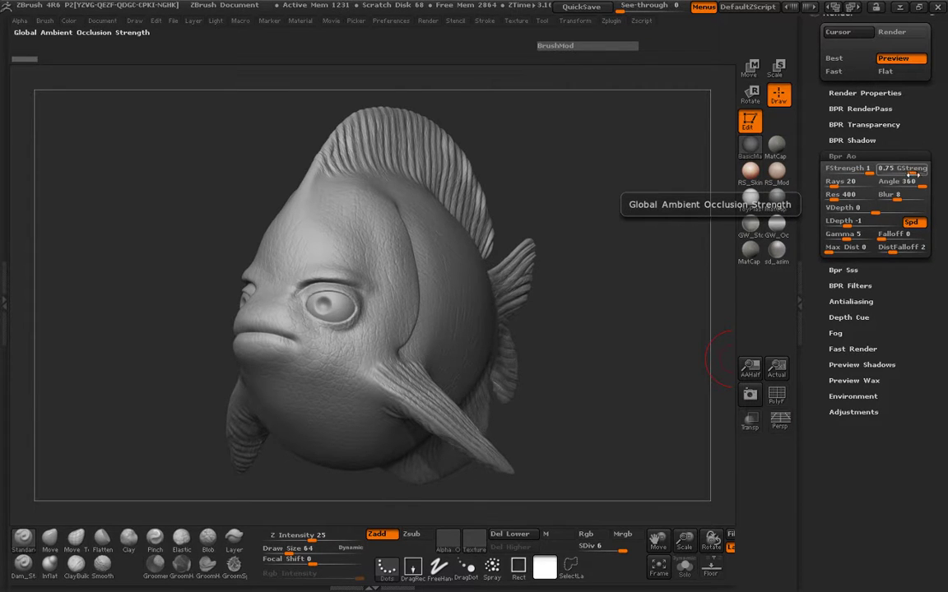
left_click_drag(913, 175, 928, 175)
Step: Render the fish with BPR to generate an ambient occlusion pass alongside the other passes
left_click_drag(639, 270, 626, 312)
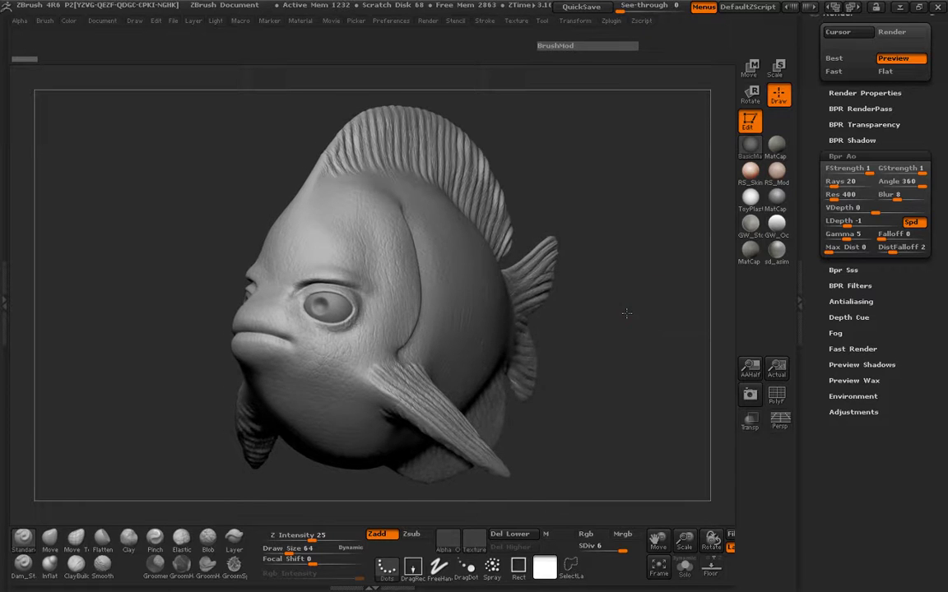
left_click(859, 110)
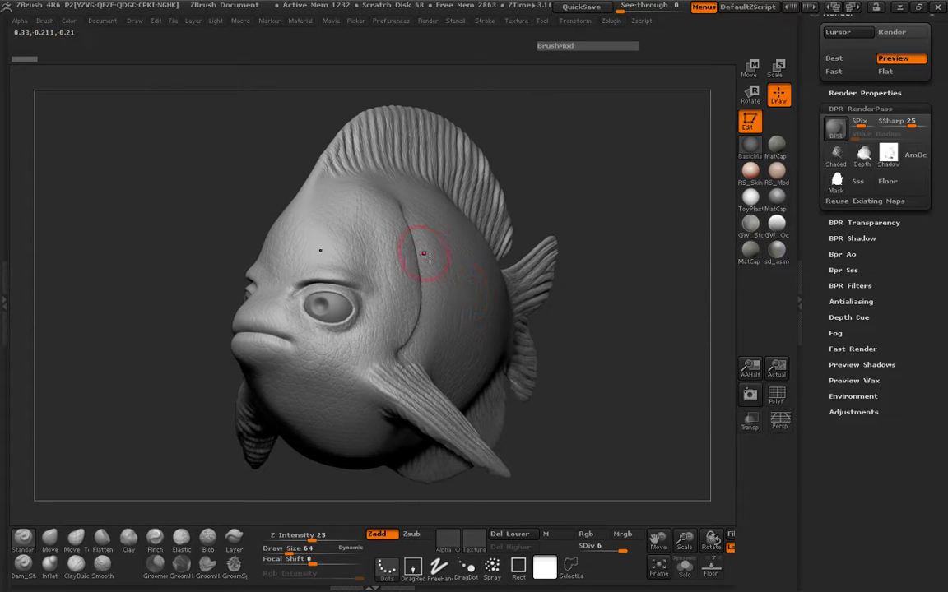
left_click(833, 133)
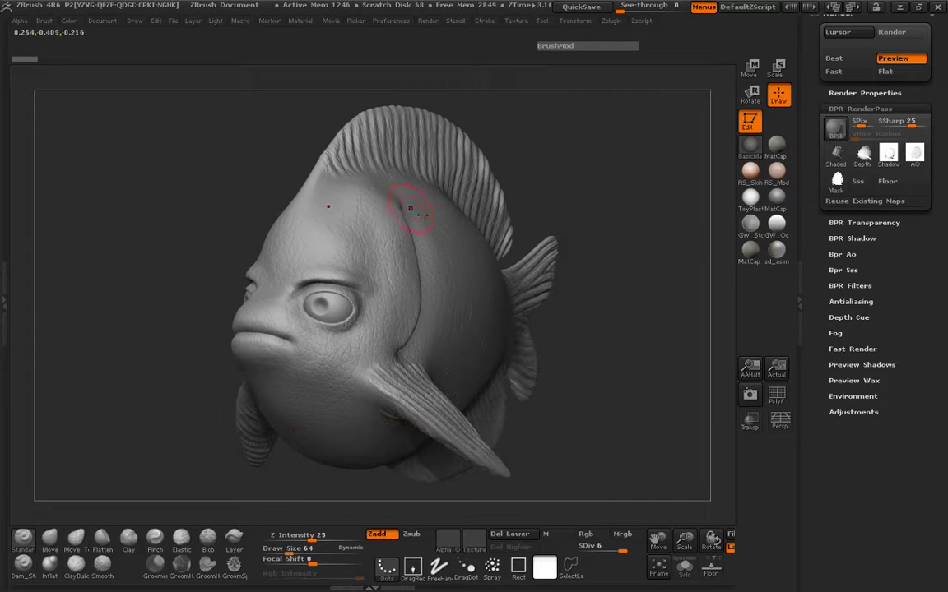
mouse_move(915, 157)
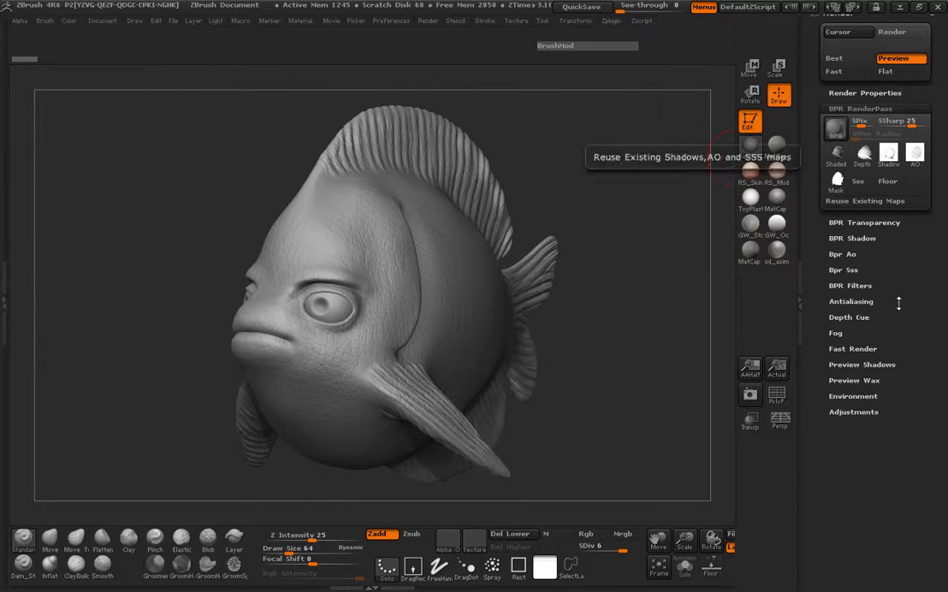
Step: Set the BPR ambient occlusion resolution to 1500 pixels
left_click_drag(906, 308, 904, 287)
left_click(842, 233)
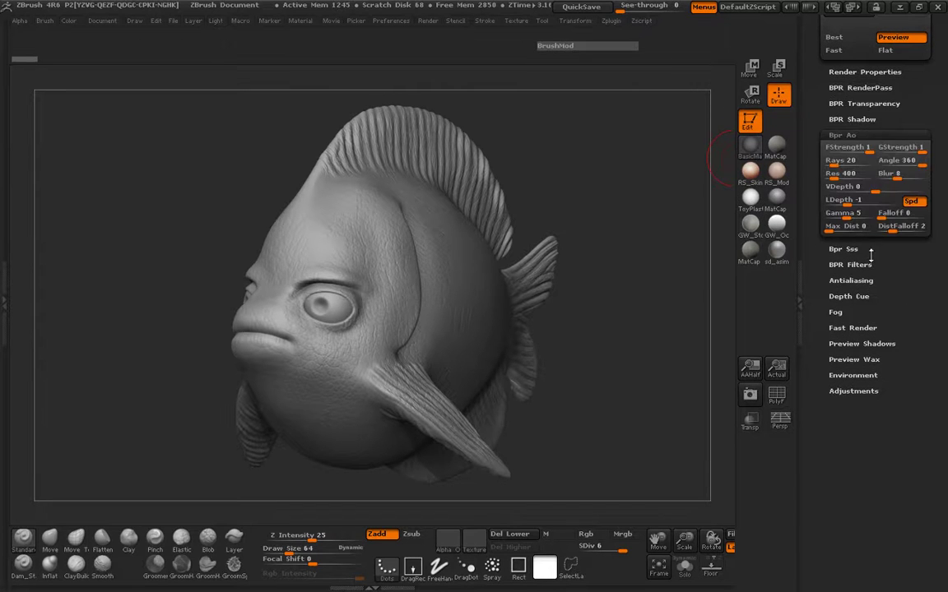
scroll(856, 271, "up", 1)
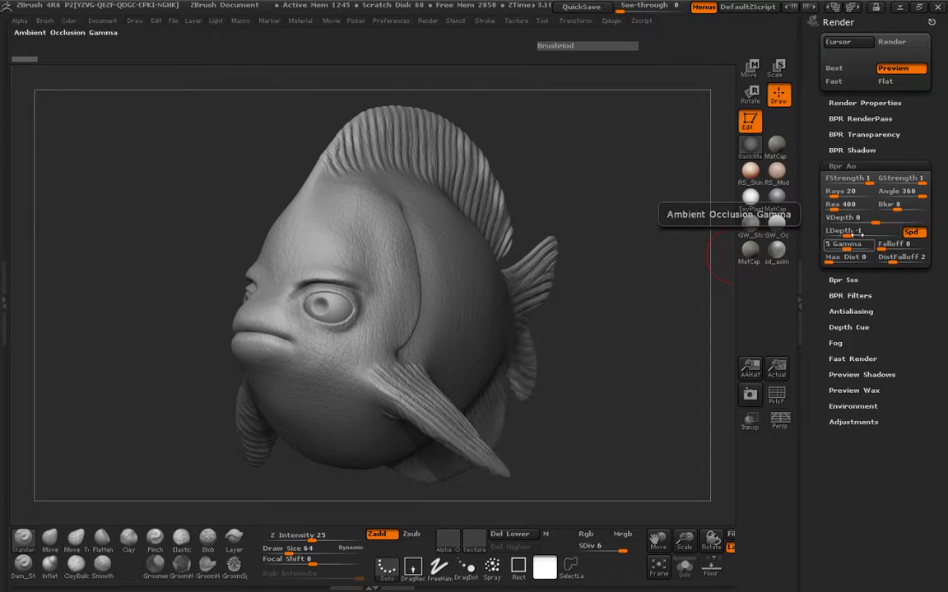
left_click(848, 204)
type("150")
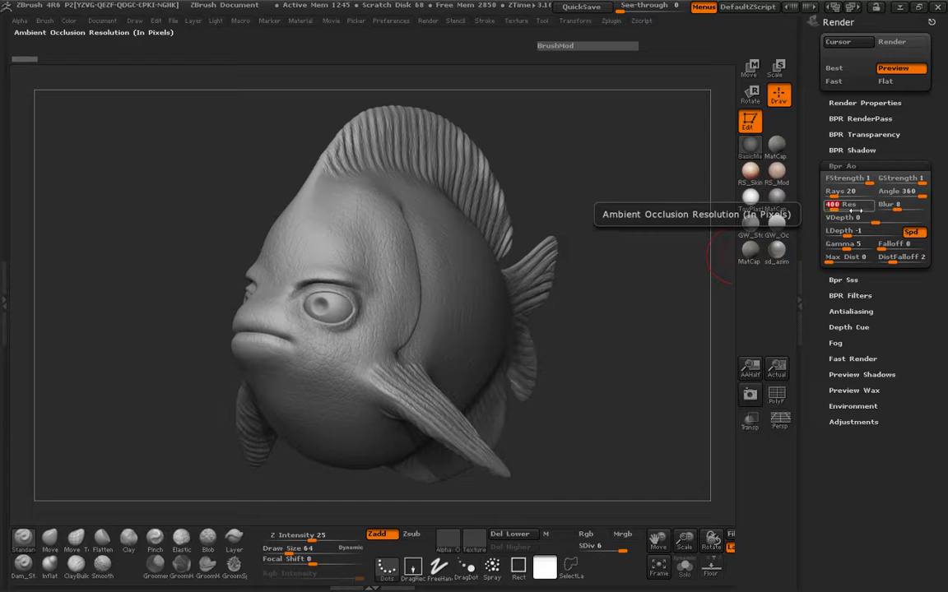
key("Return")
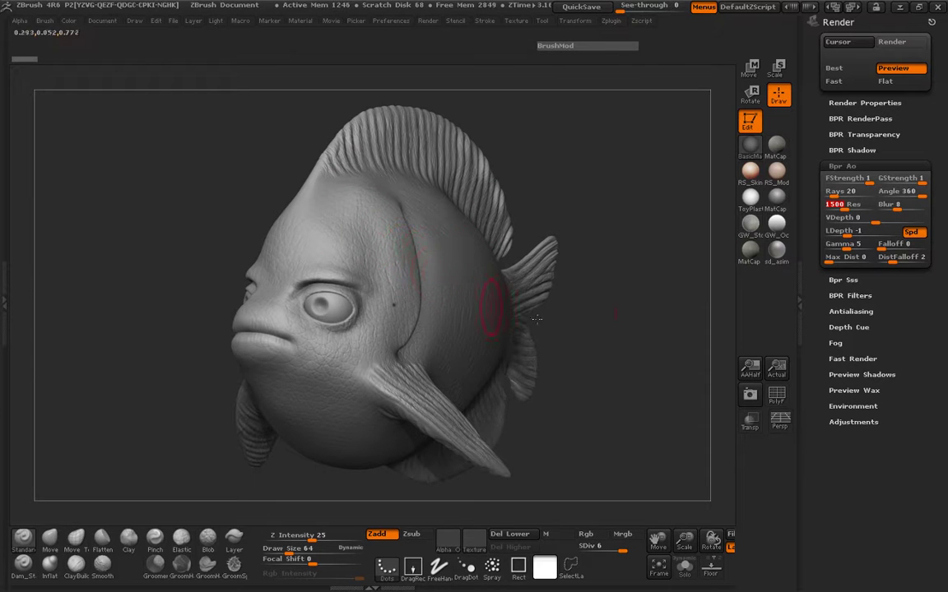
Step: Raise the antialiasing Super Sample to 4
left_click(862, 312)
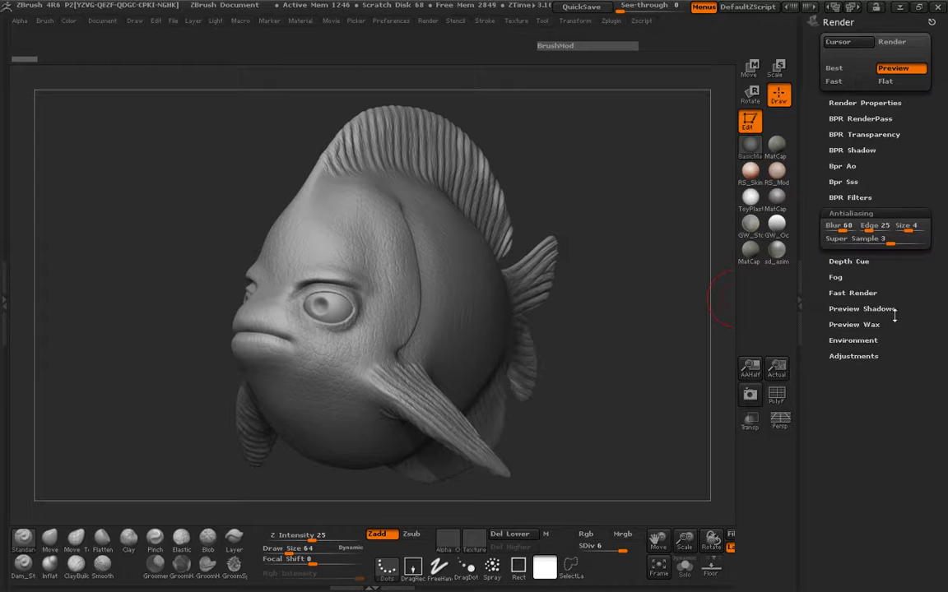
left_click_drag(895, 244, 929, 246)
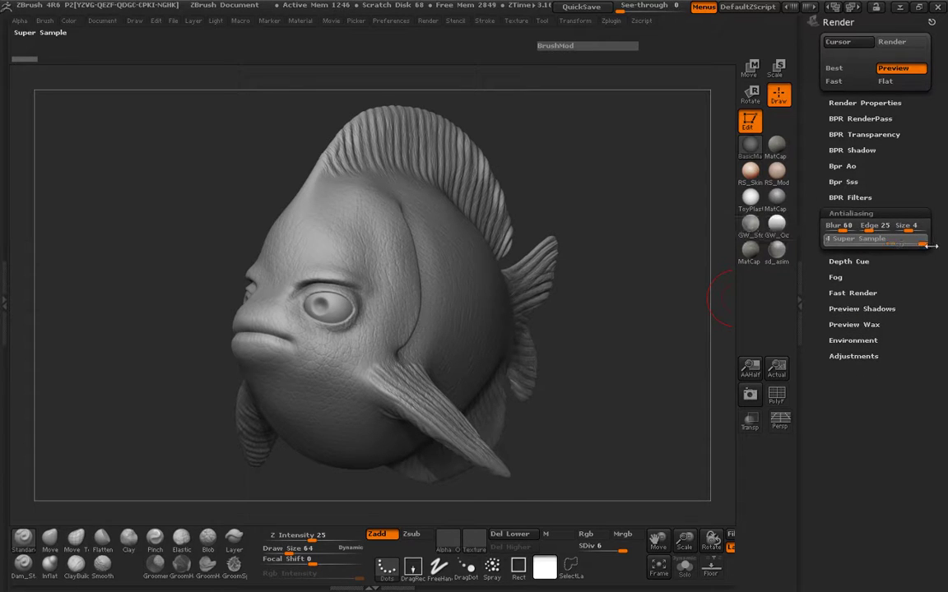
Step: Raise the antialiasing Size to 8
left_click(921, 233)
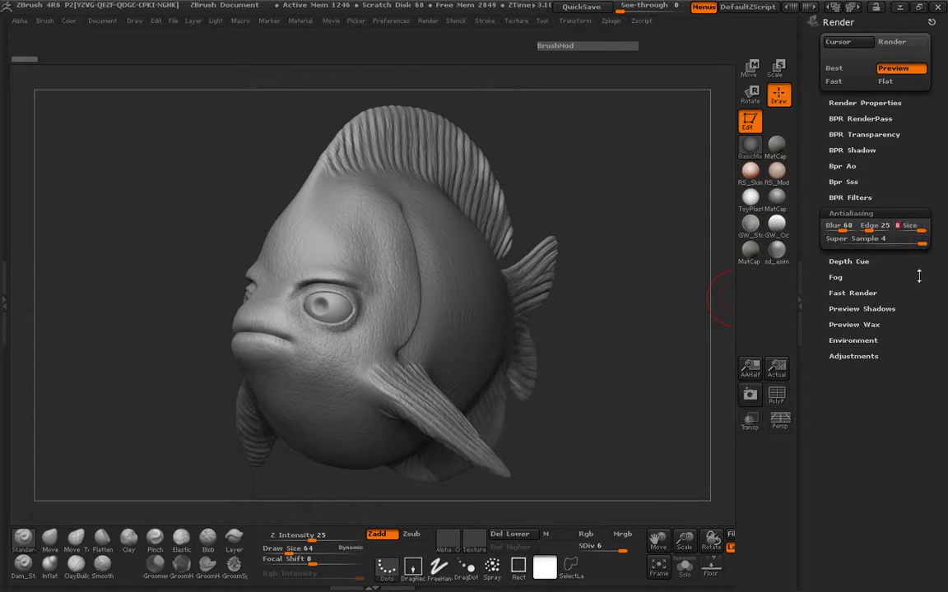
left_click(861, 216)
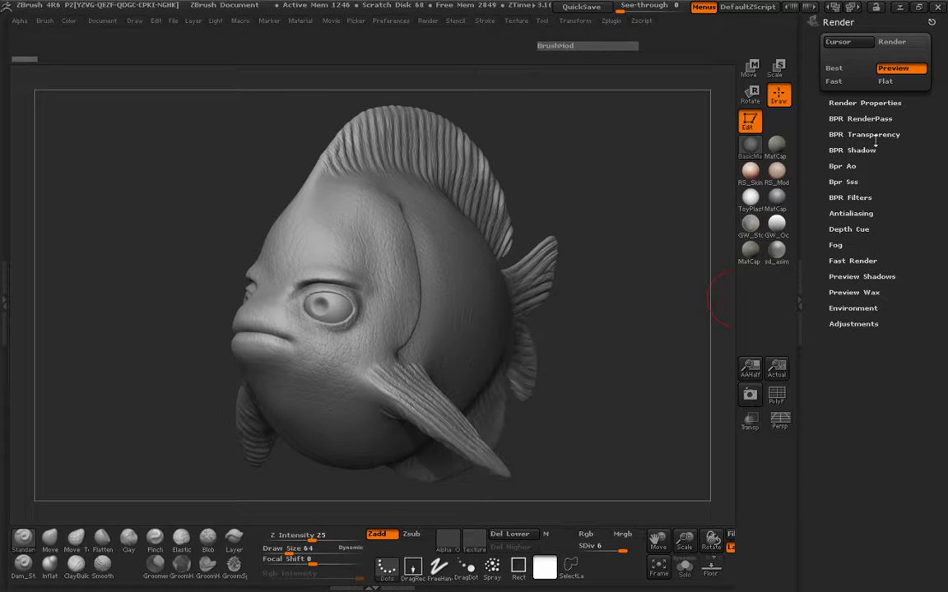
Step: Render the fish with BPR from a slightly turned three-quarter view to produce a fresh set of render passes
left_click(861, 120)
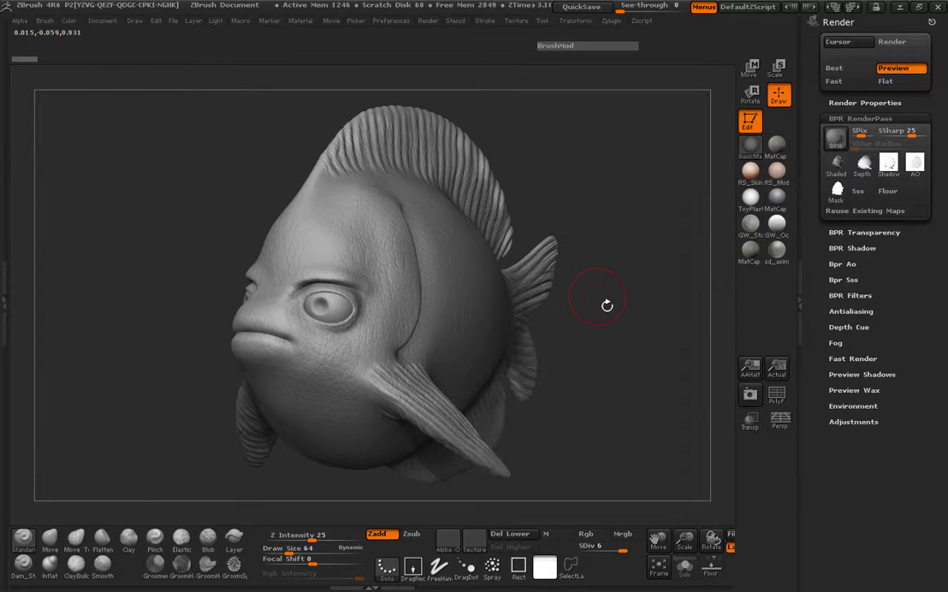
left_click_drag(606, 305, 603, 300)
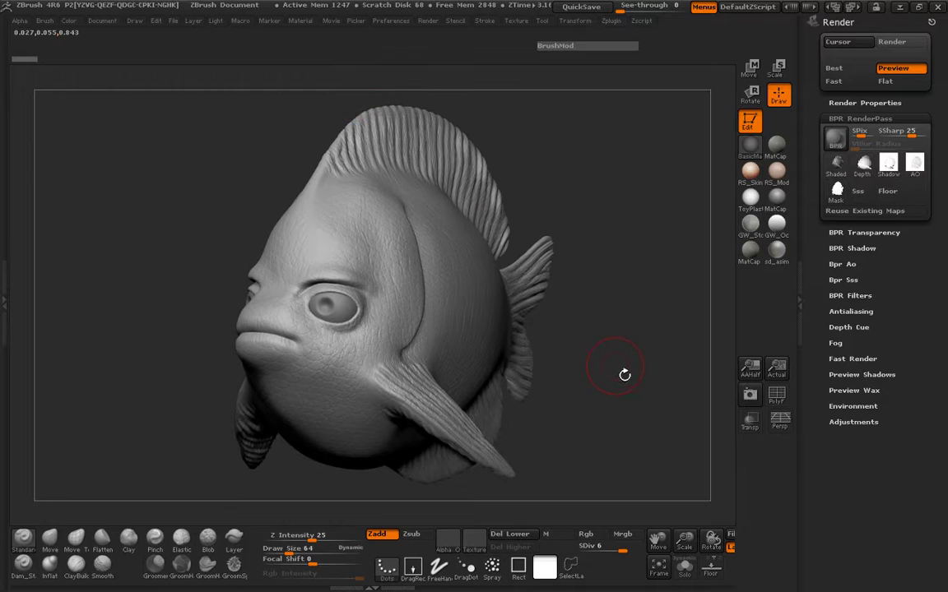
left_click_drag(625, 375, 622, 284)
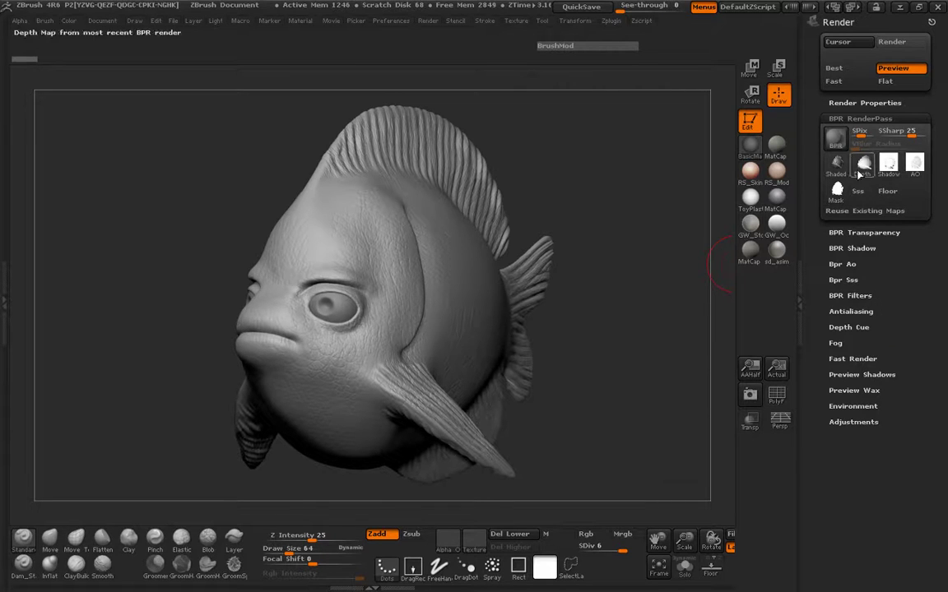
left_click(835, 139)
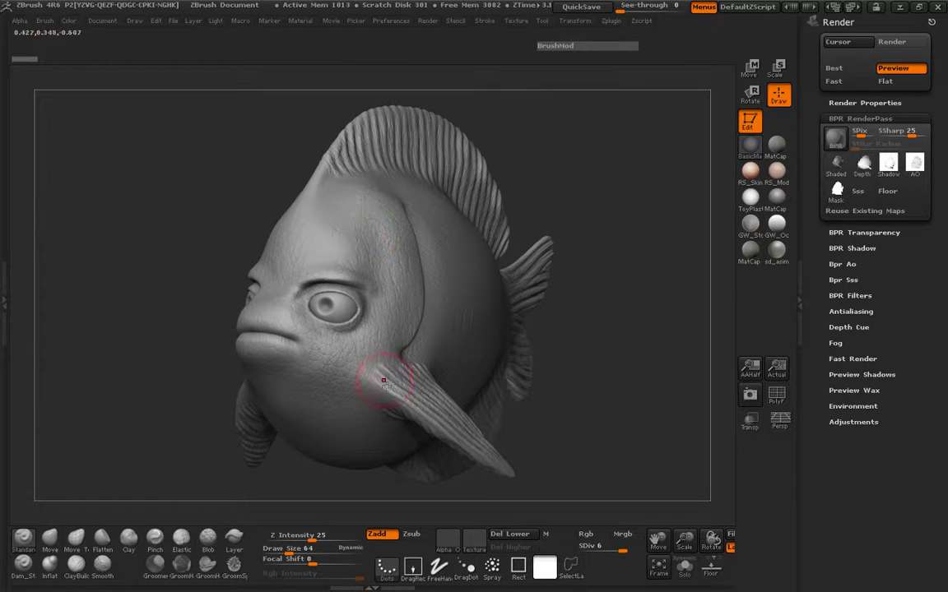
mouse_move(786, 591)
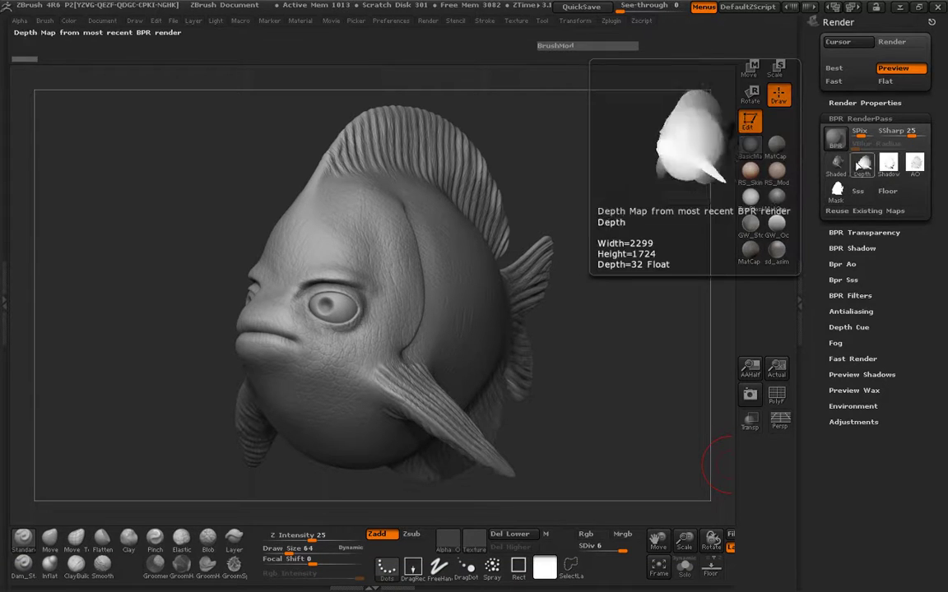
mouse_move(839, 189)
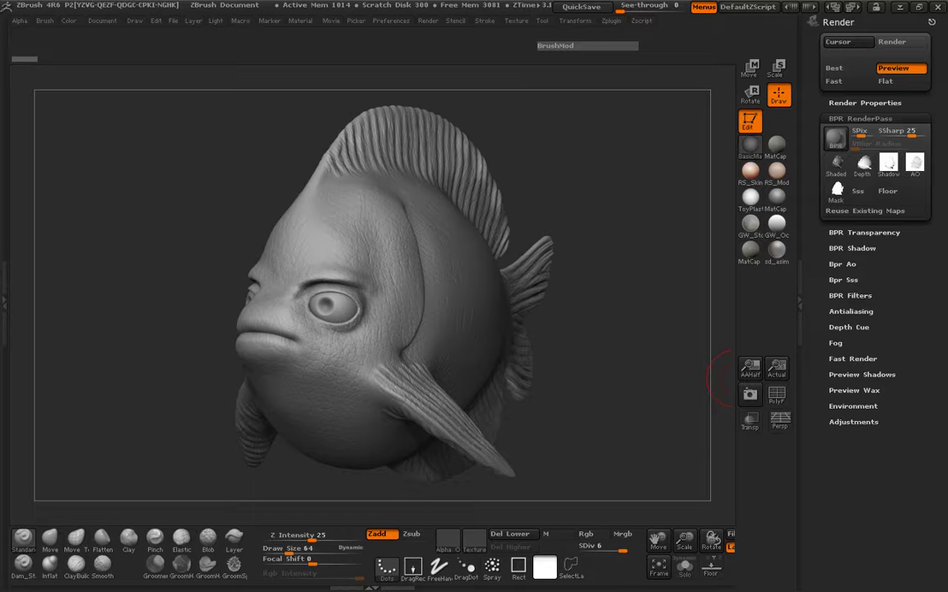
Step: Switch to the Windows Explorer window and create a subfolder named Pose1 inside the empty New folder
key("alt+Tab")
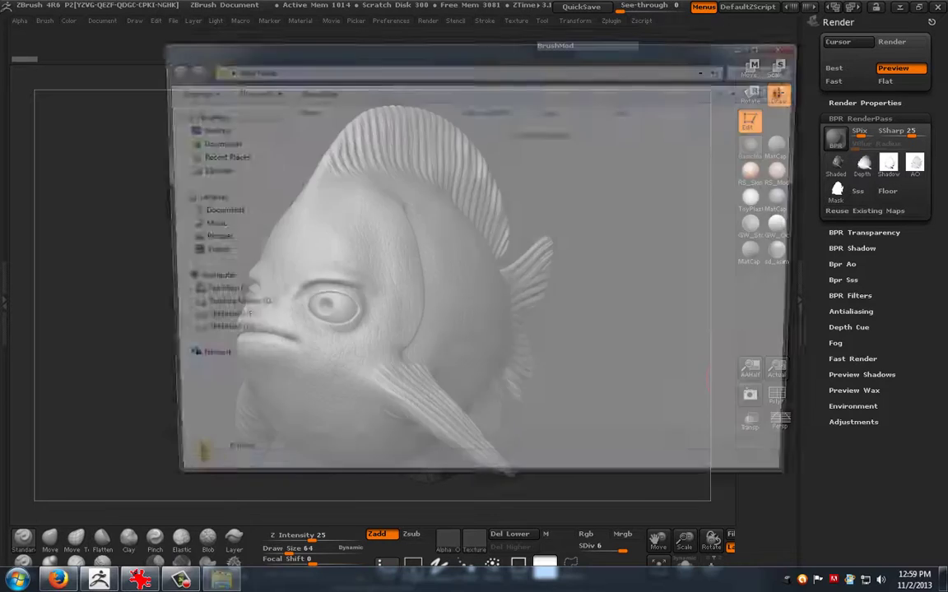
left_click_drag(504, 60, 433, 55)
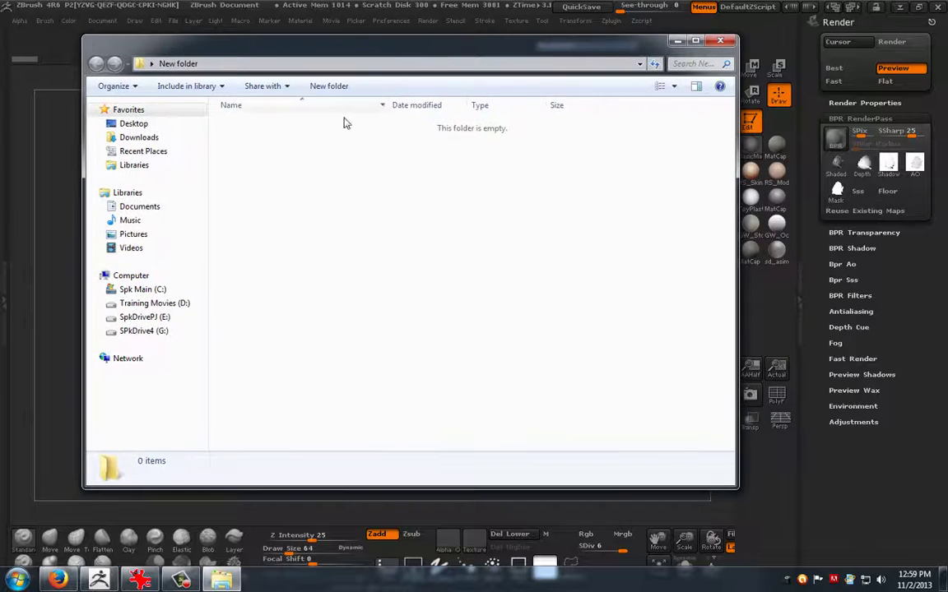
right_click(288, 163)
mouse_move(313, 323)
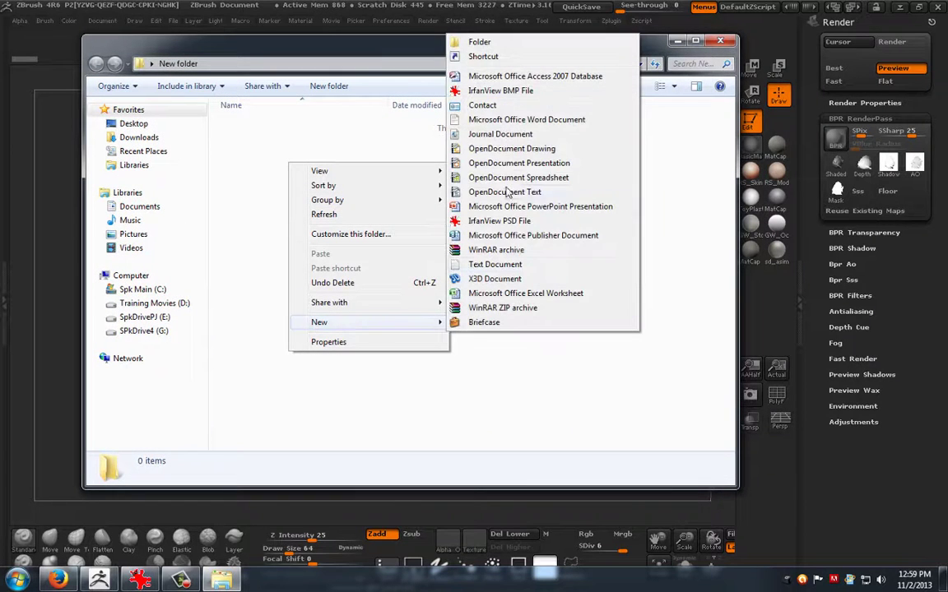
left_click(480, 42)
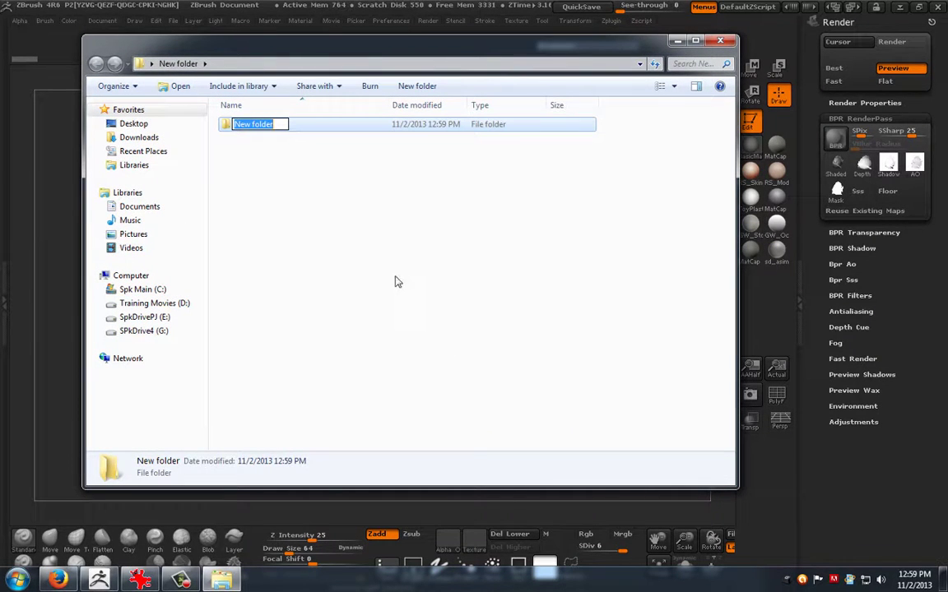
type("Pose1")
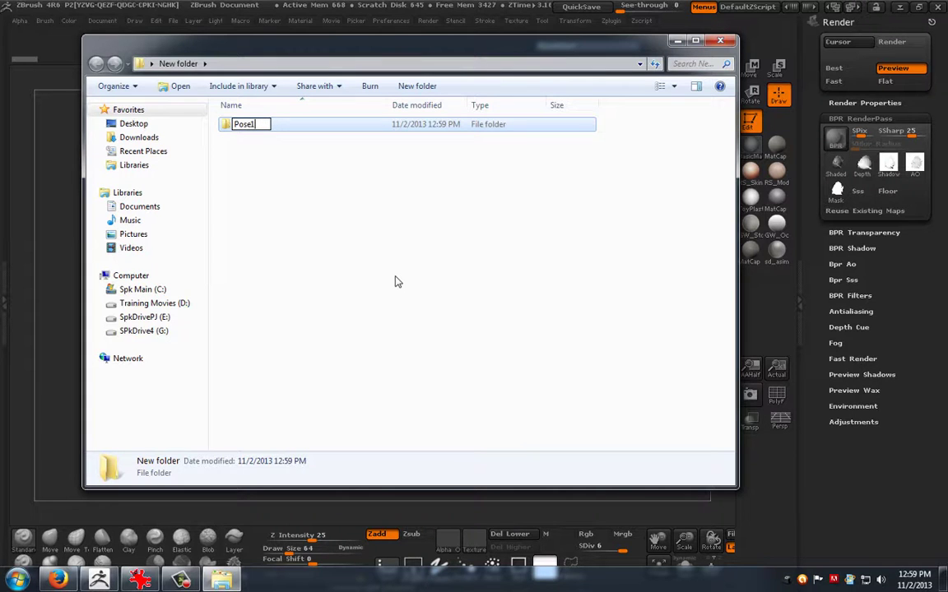
left_click(396, 283)
Step: Create a second subfolder named Pose2 beside Pose1, enlarge the folder icons and close the Explorer window
right_click(275, 194)
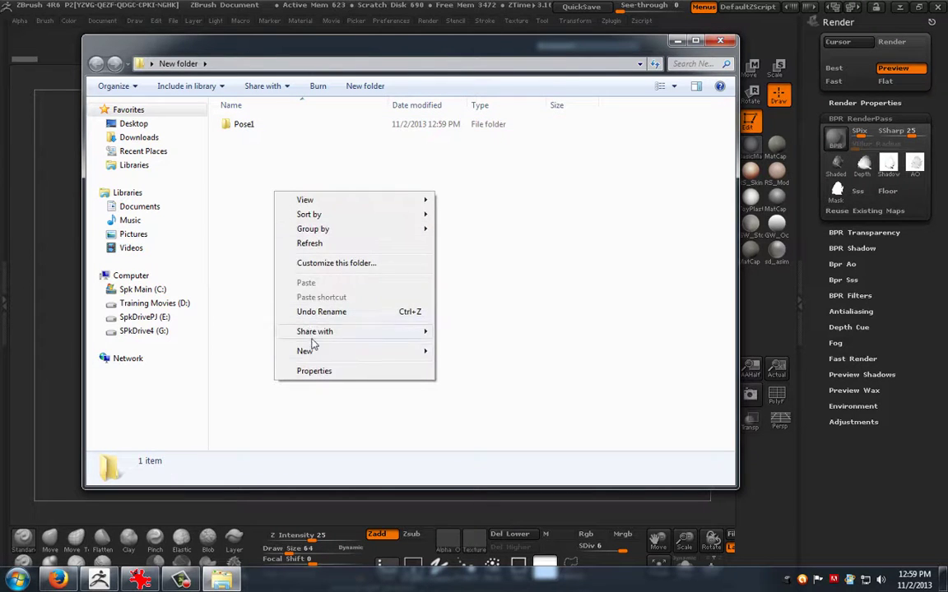
mouse_move(326, 359)
left_click(474, 71)
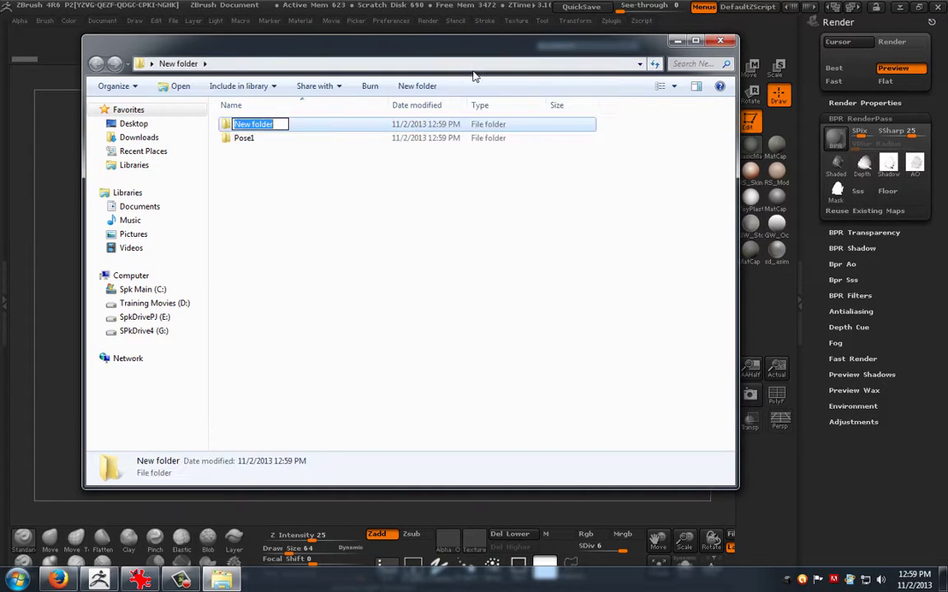
type("Pose2")
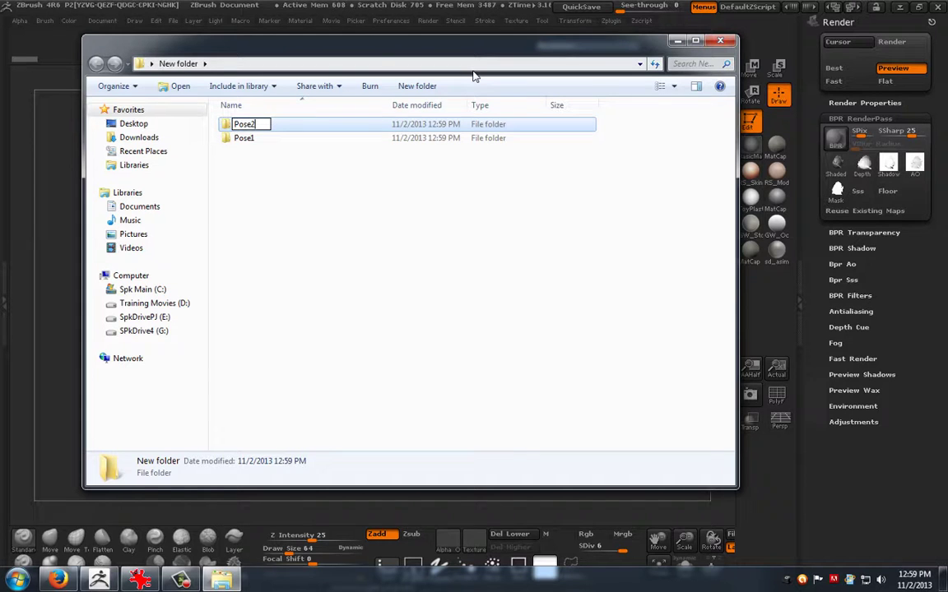
left_click(368, 215)
scroll(368, 206, "up", 2, "ctrl")
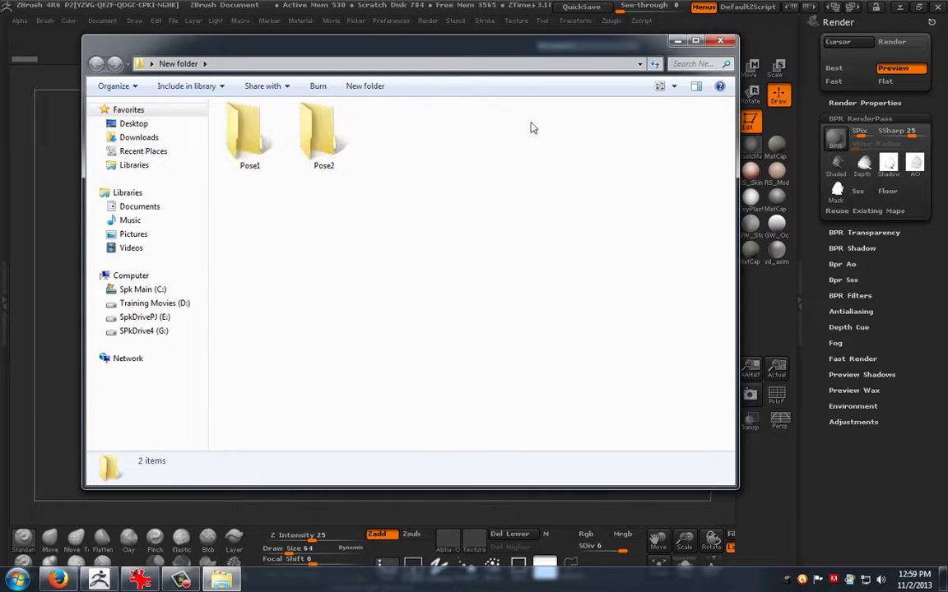
left_click(722, 40)
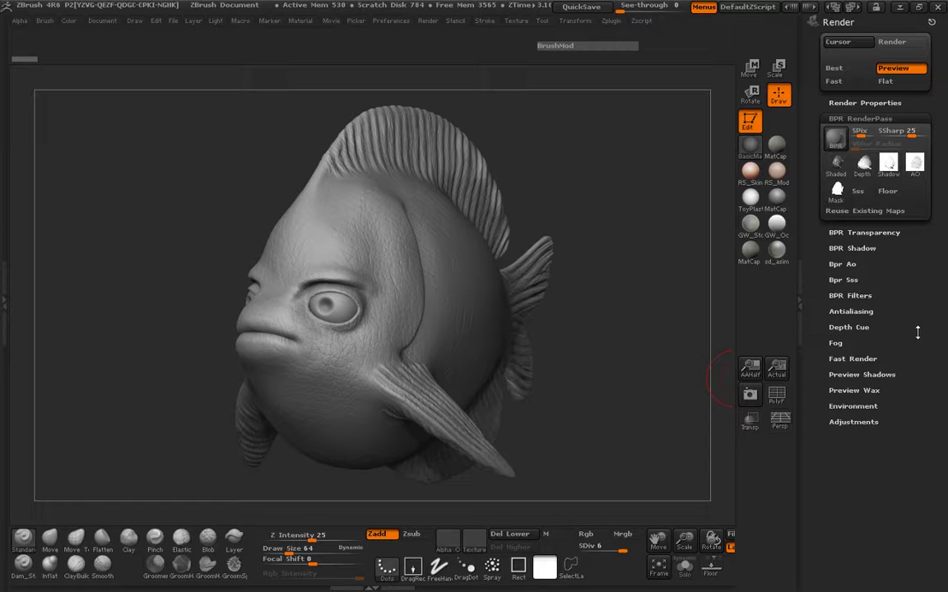
Step: Export the shaded pass as a Photoshop PSD named BPR_Render into the Desktop's New folder > Pose1 subfolder
left_click(917, 330)
left_click(874, 121)
left_click(836, 165)
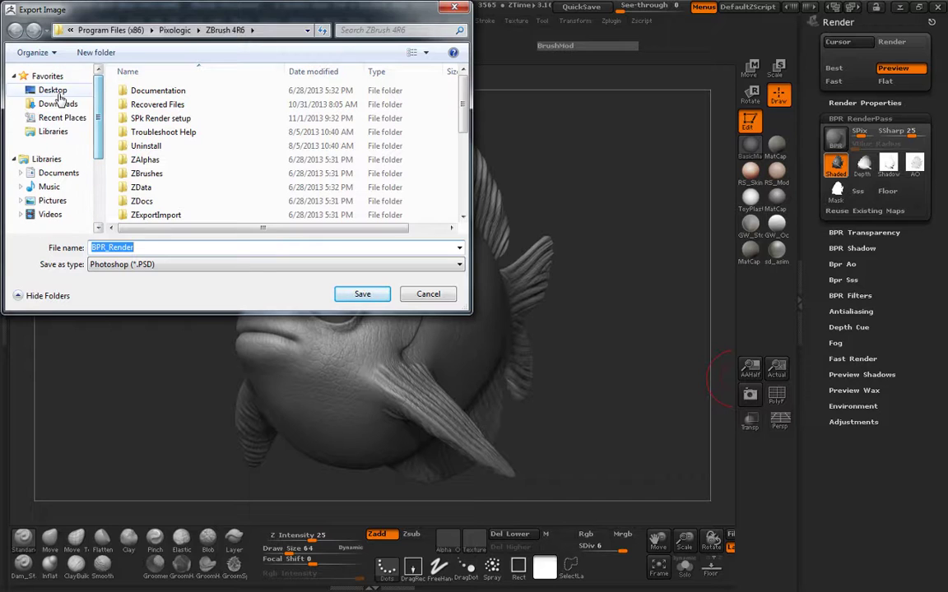
left_click(60, 92)
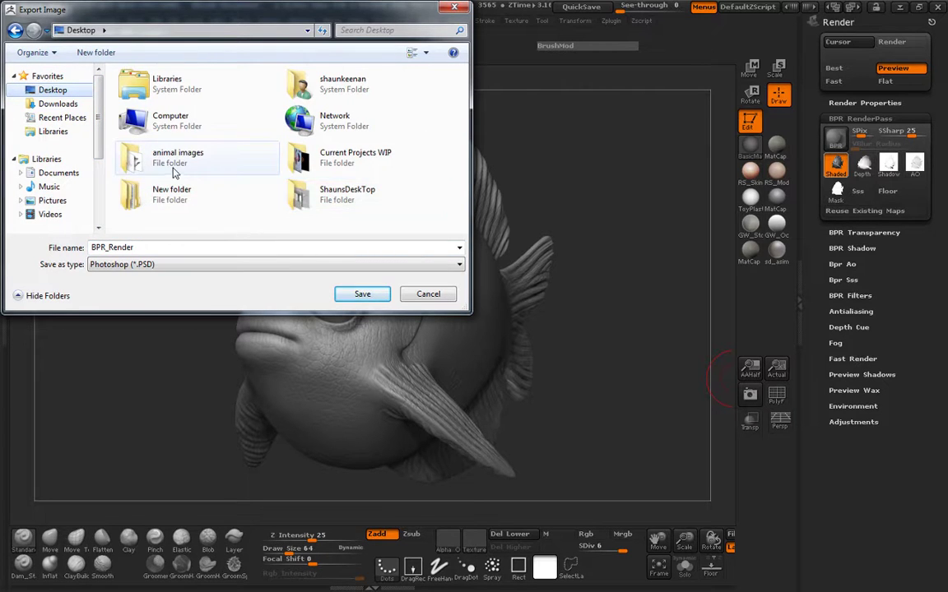
double_click(161, 195)
double_click(148, 80)
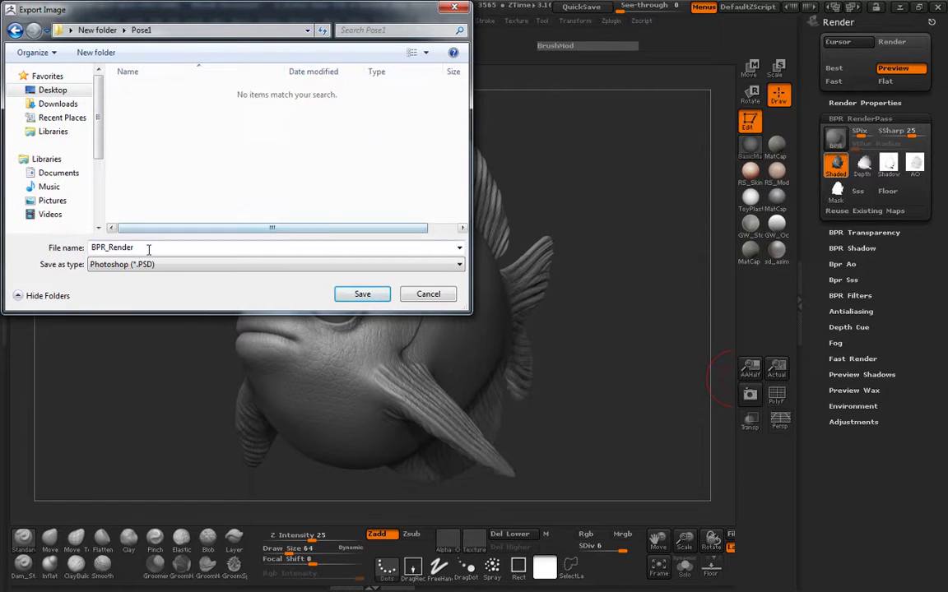
left_click(364, 294)
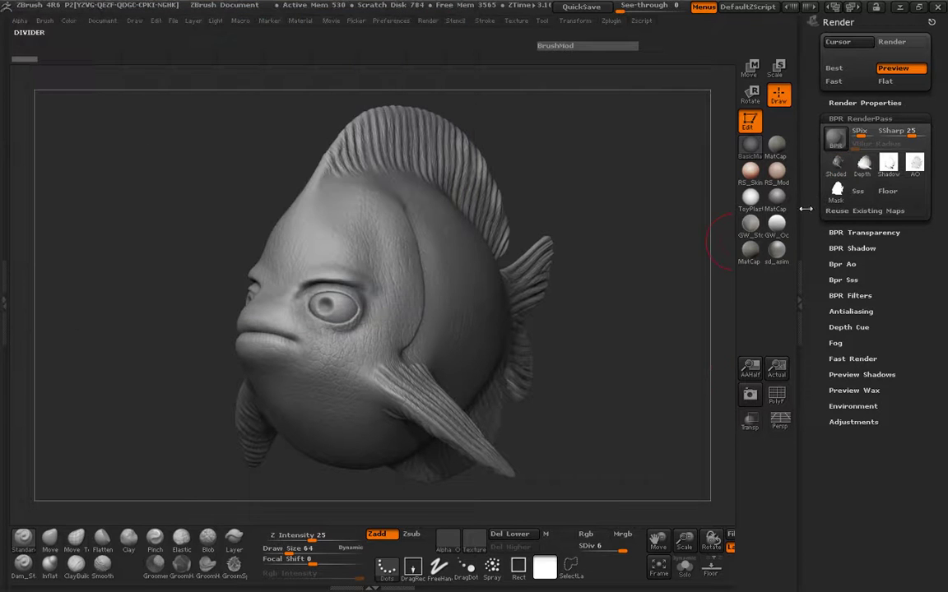
Step: Export the depth and shadow passes as the PSD files BPR_Depth and BPR_Shadow into the Pose1 folder
left_click(862, 164)
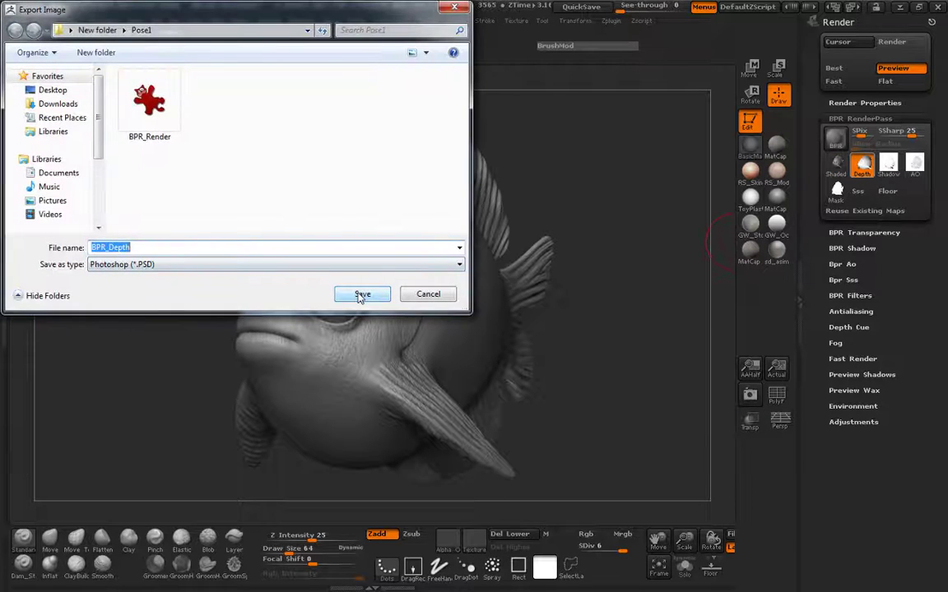
left_click(363, 294)
left_click(889, 167)
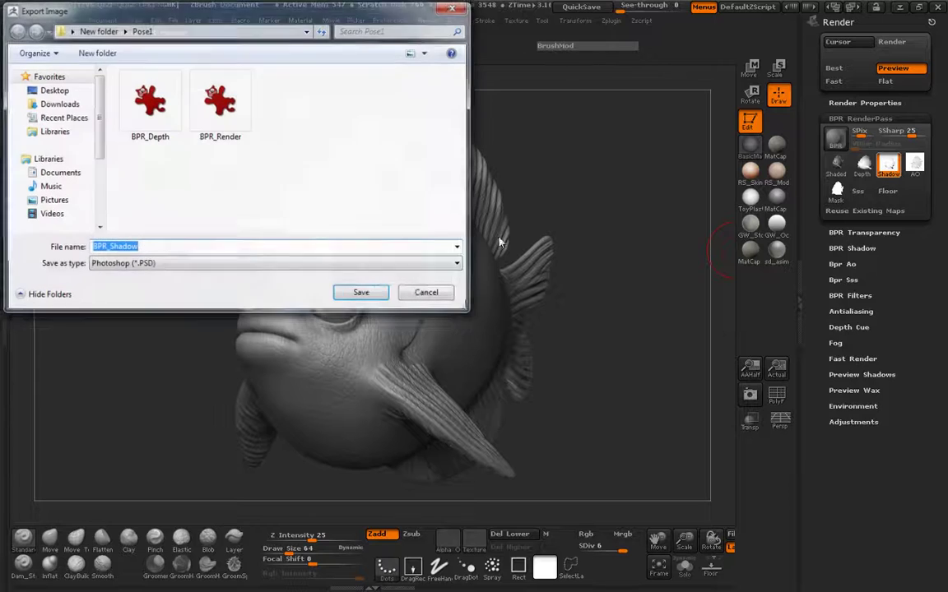
left_click(357, 297)
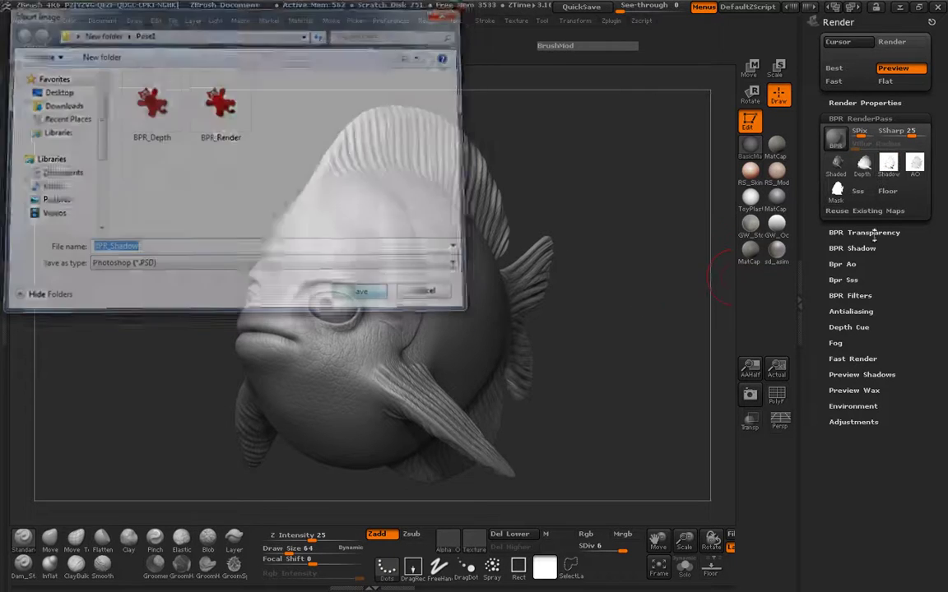
Step: Export the ambient occlusion and mask passes as the PSD files BPR_AO and BPR_Mask into the Pose1 folder
left_click(915, 165)
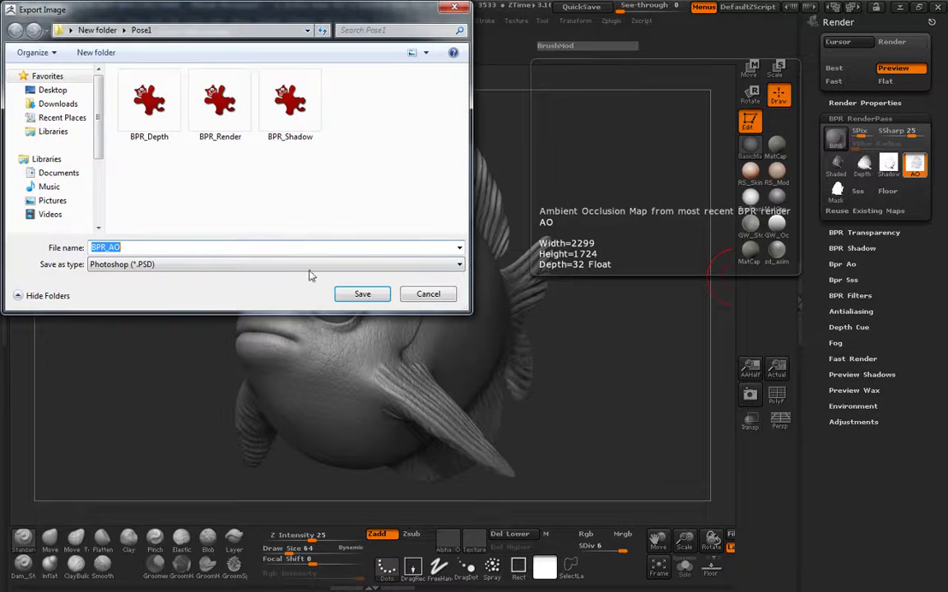
left_click(362, 295)
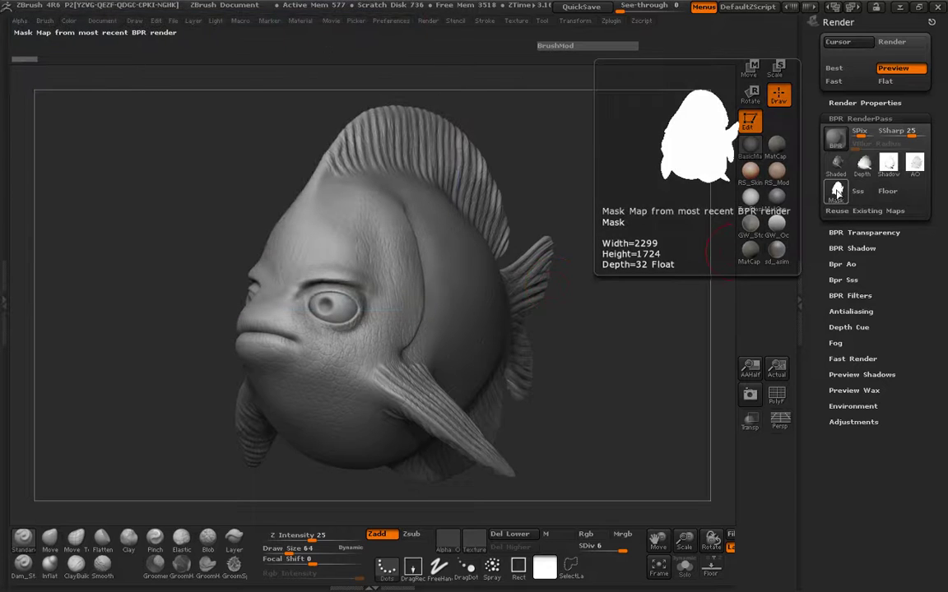
left_click(837, 192)
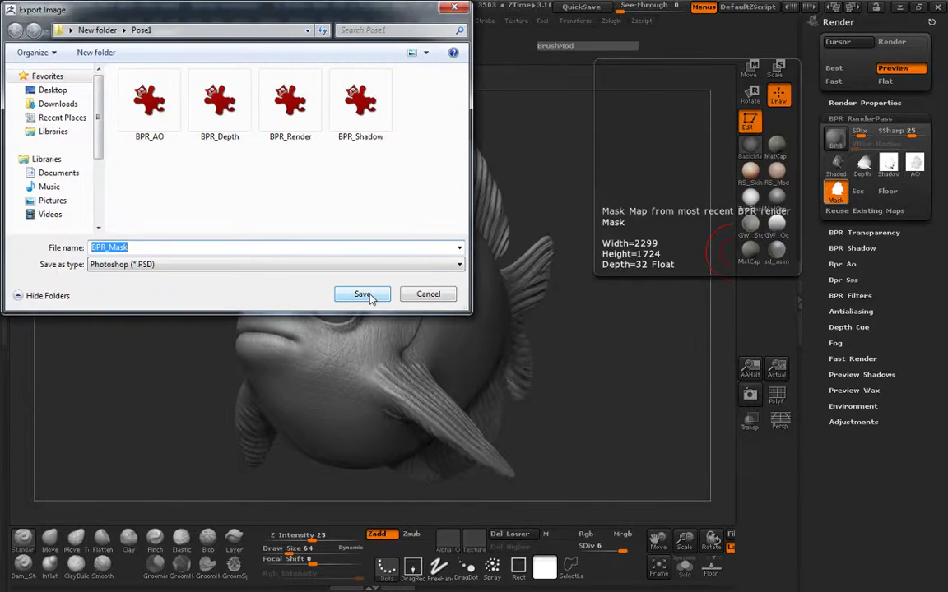
left_click(362, 295)
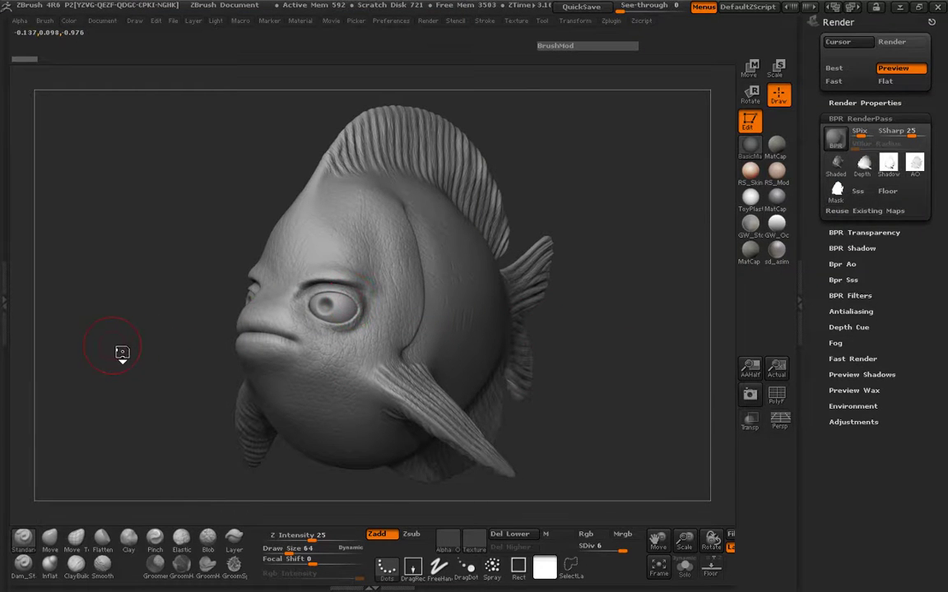
Step: Turn the fish to face straight forward and render this front view with BPR
left_click_drag(127, 353, 150, 353)
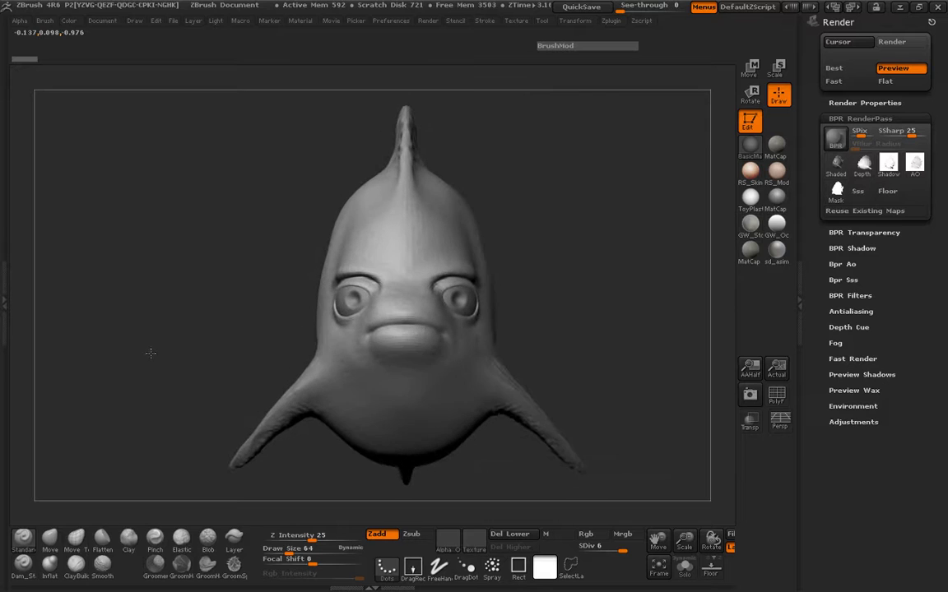
left_click(835, 138)
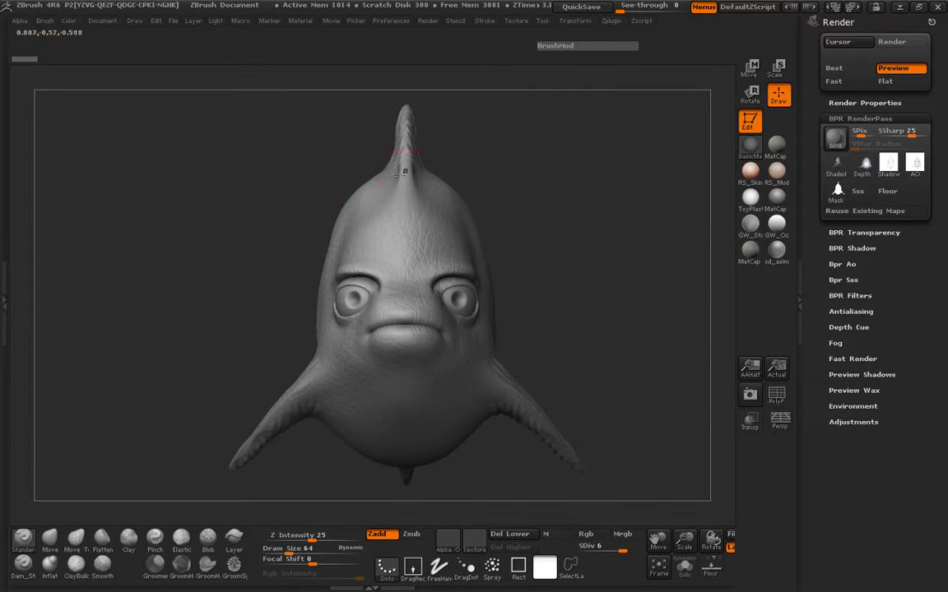
Step: Export the front view's shaded pass as the PSD file BPR_Render into the Desktop's New folder > Pose2 subfolder
mouse_move(841, 168)
left_click(835, 164)
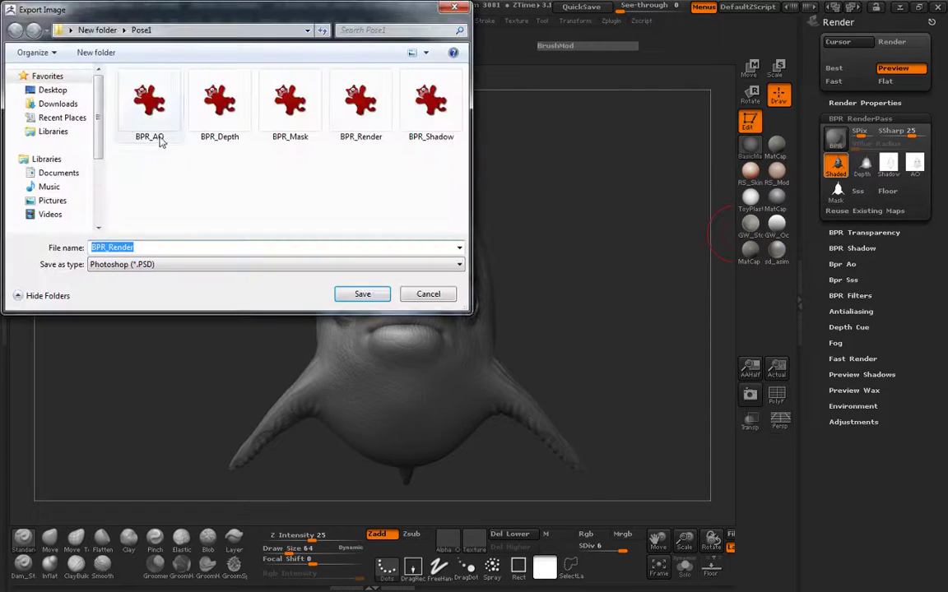
left_click(54, 90)
double_click(188, 196)
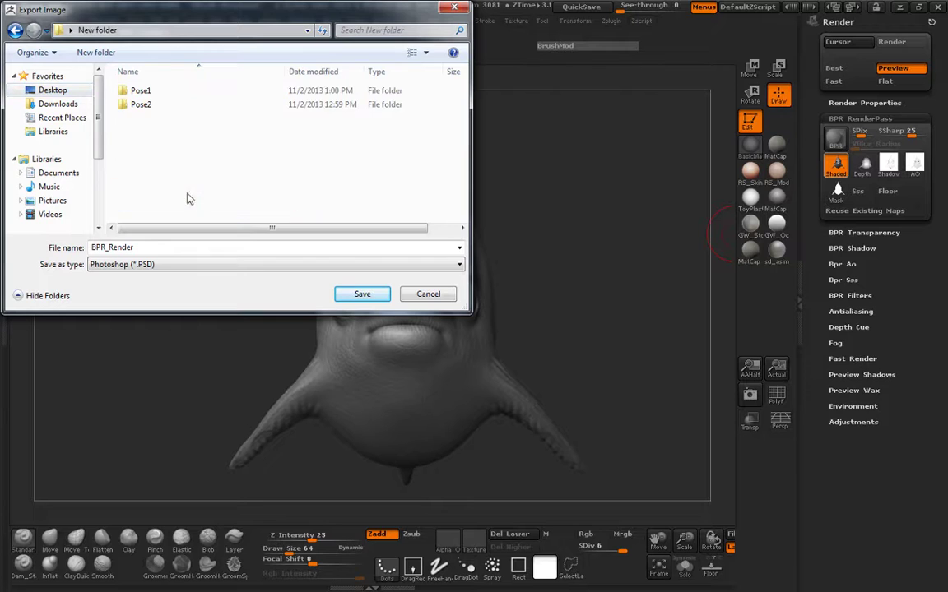
double_click(137, 104)
left_click(361, 295)
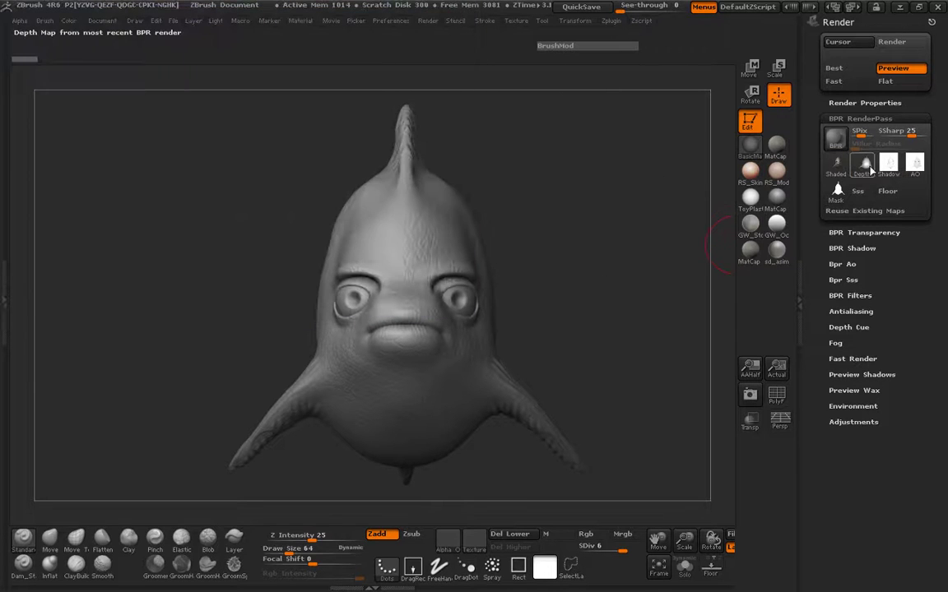
Step: Export the front view's depth and shadow passes as BPR_Depth and BPR_Shadow PSD files into the Pose2 folder
left_click(863, 166)
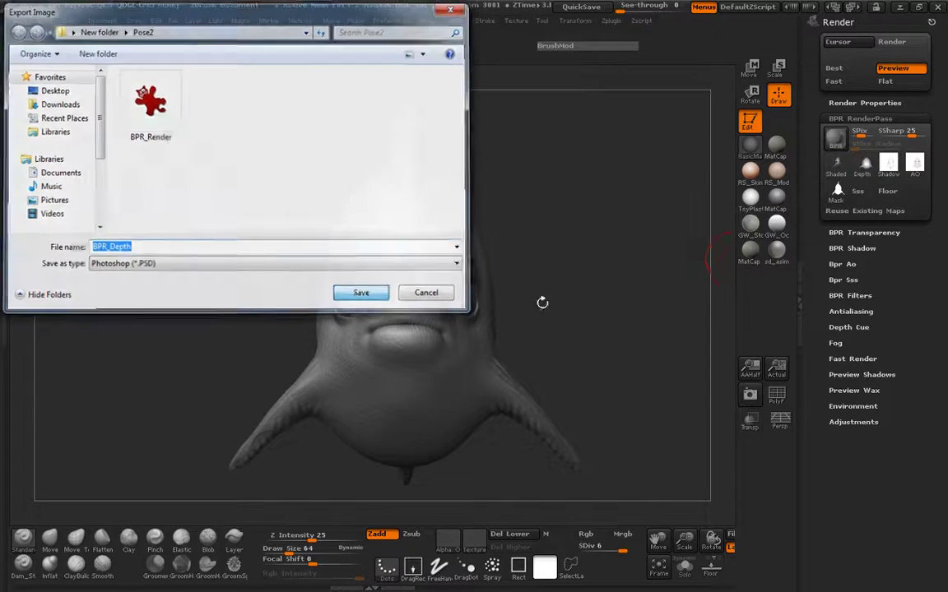
key("Return")
left_click(889, 164)
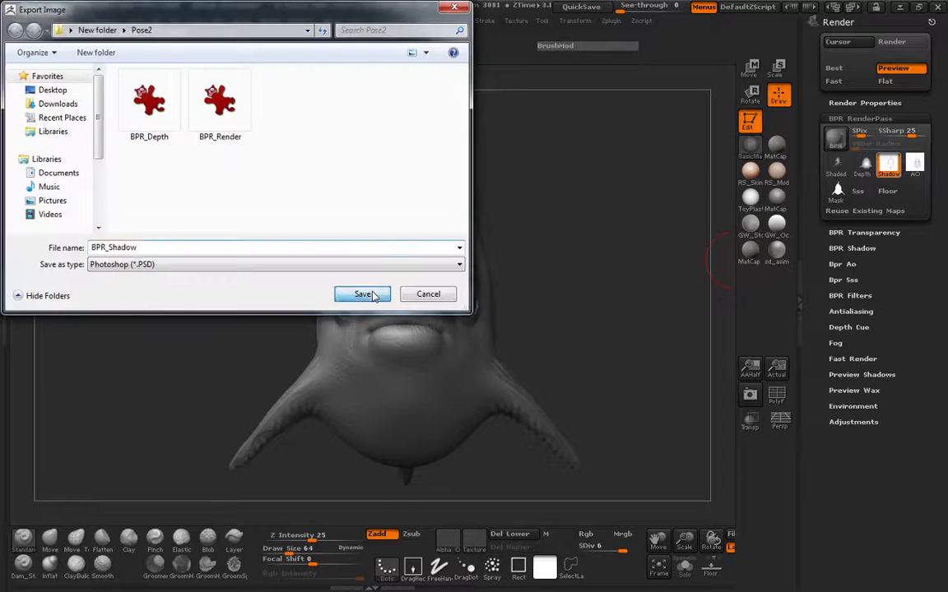
left_click(363, 294)
Step: Export the front view's ambient occlusion and mask passes as BPR_AO and BPR_Mask PSD files into the Pose2 folder
left_click(915, 163)
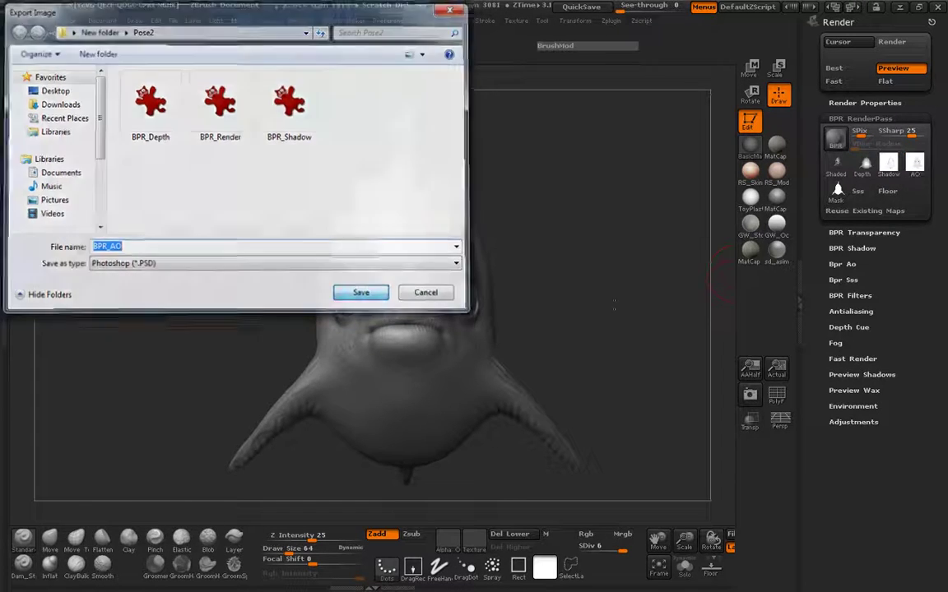
key("Return")
left_click(836, 191)
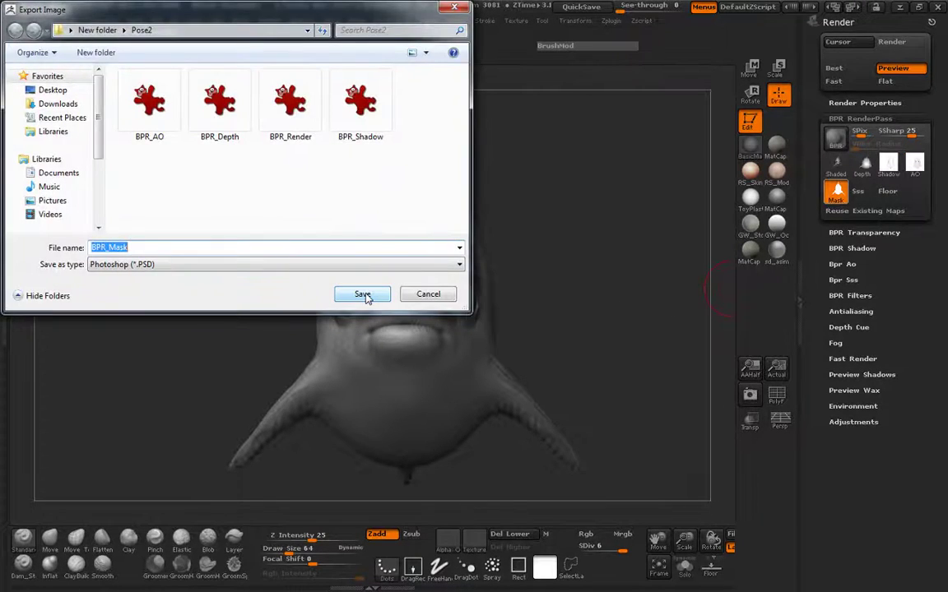
left_click(363, 294)
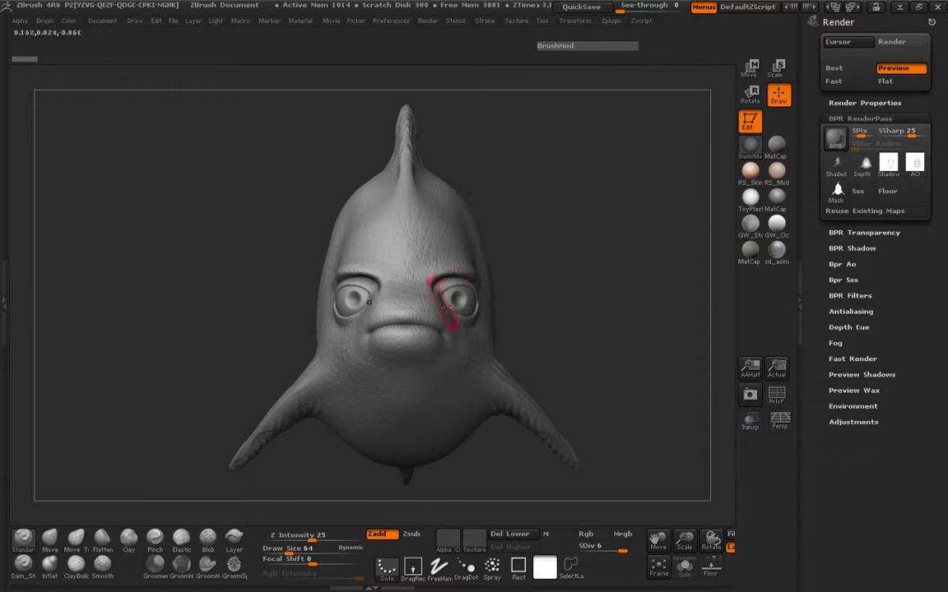